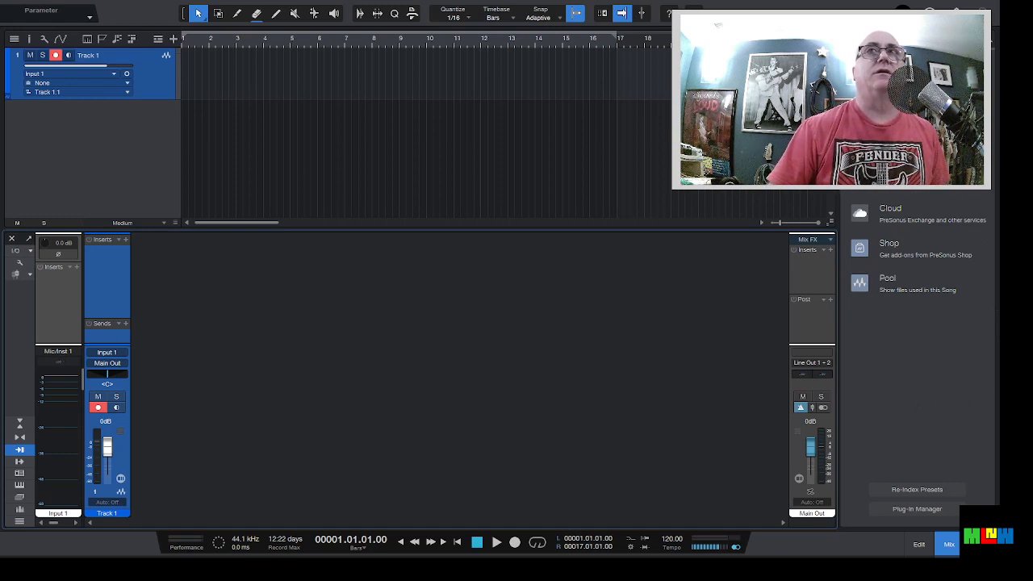
Add a Kontakt 7 instrument track from the Vintage Horns preset among the instruments.
key(F6)
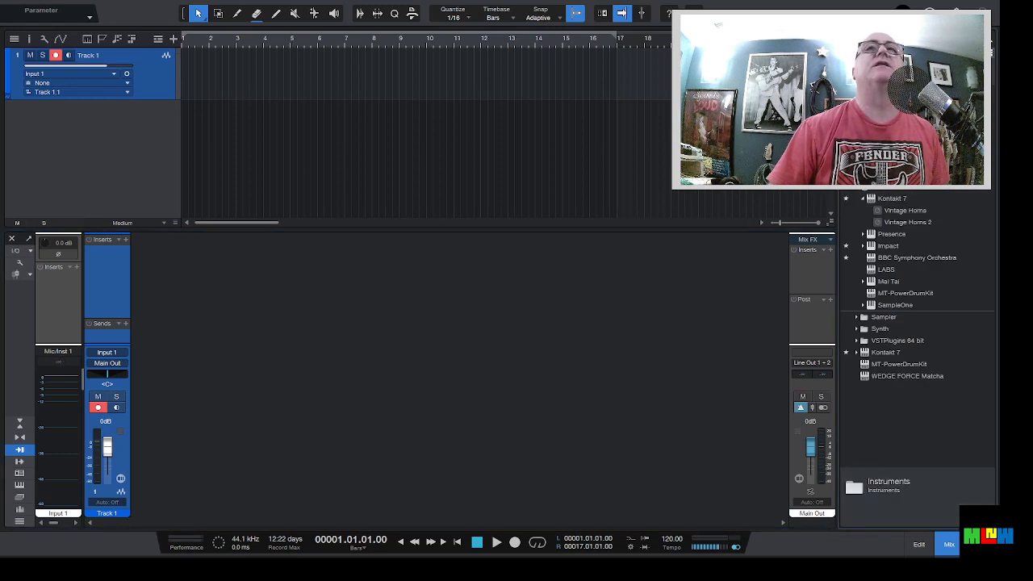
double_click(888, 197)
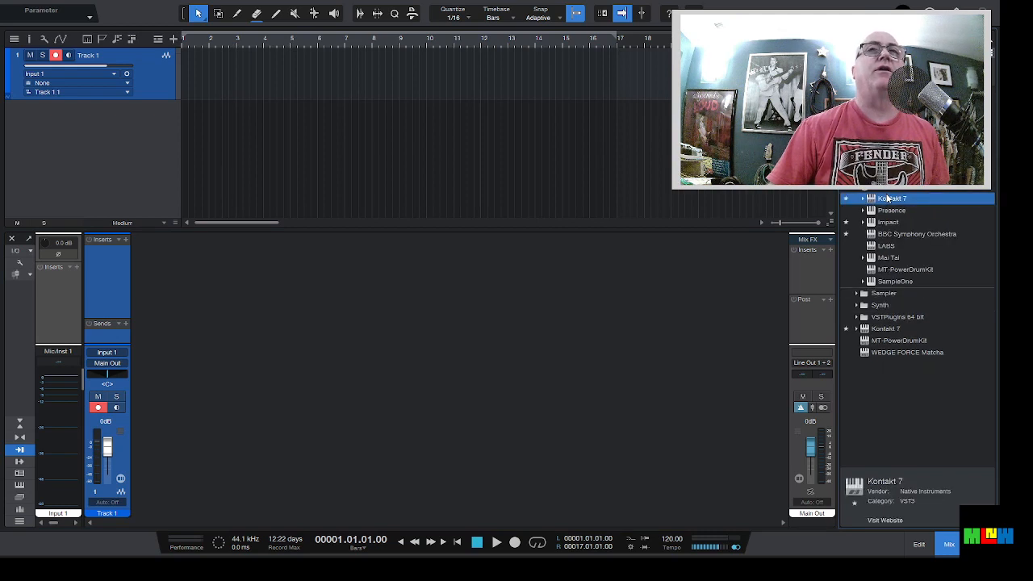
click(863, 198)
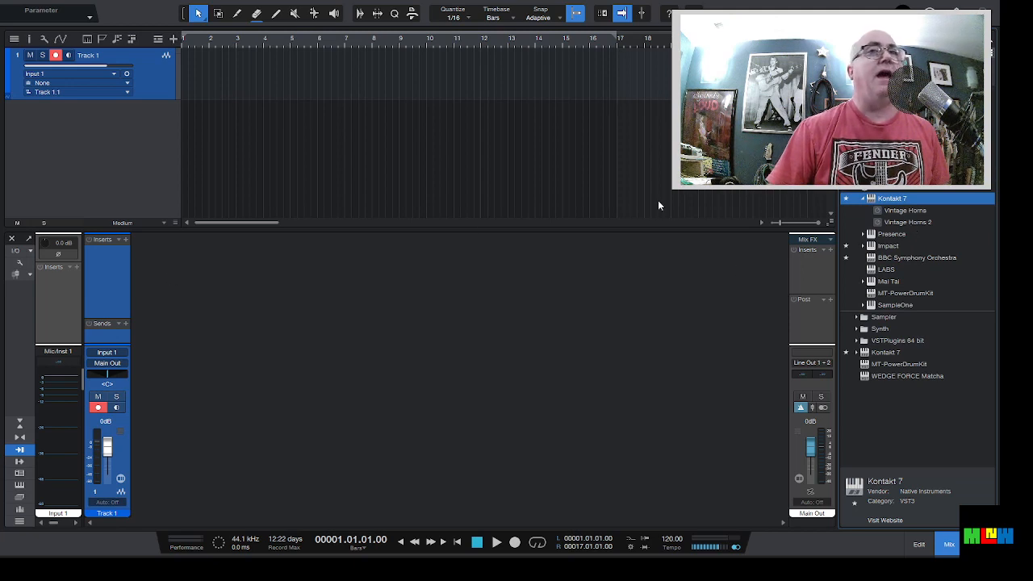
click(906, 211)
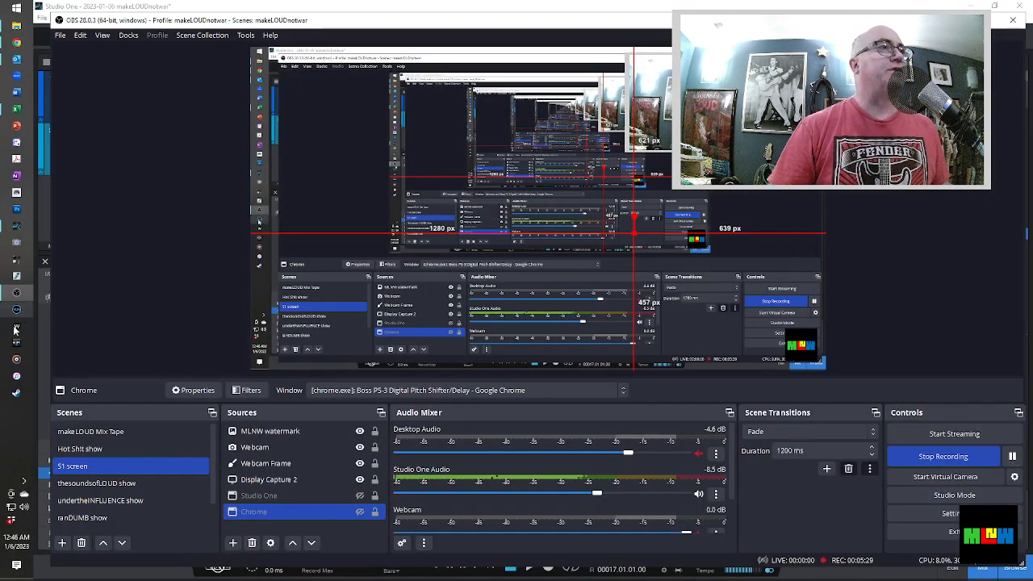
Switch back to Studio One and remove Track 1, with the Kontakt window moved clear of the track list.
click(11, 232)
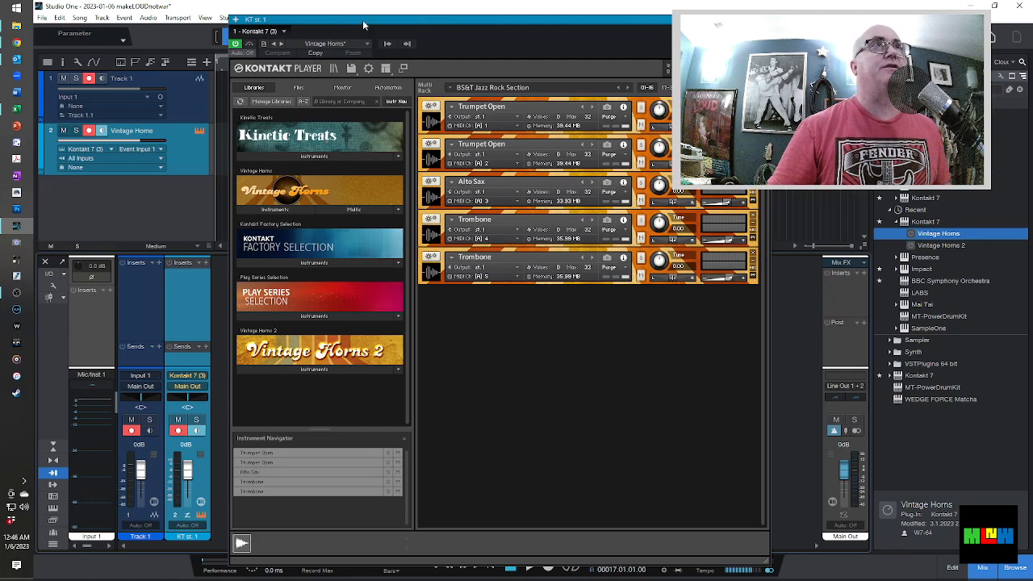
drag(363, 23, 448, 31)
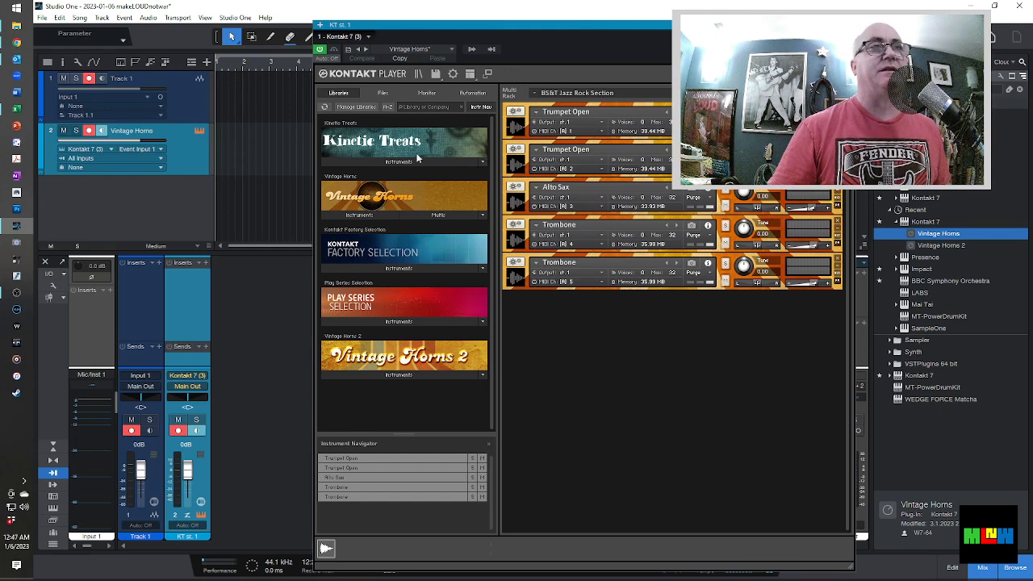
right_click(177, 83)
right_click(174, 103)
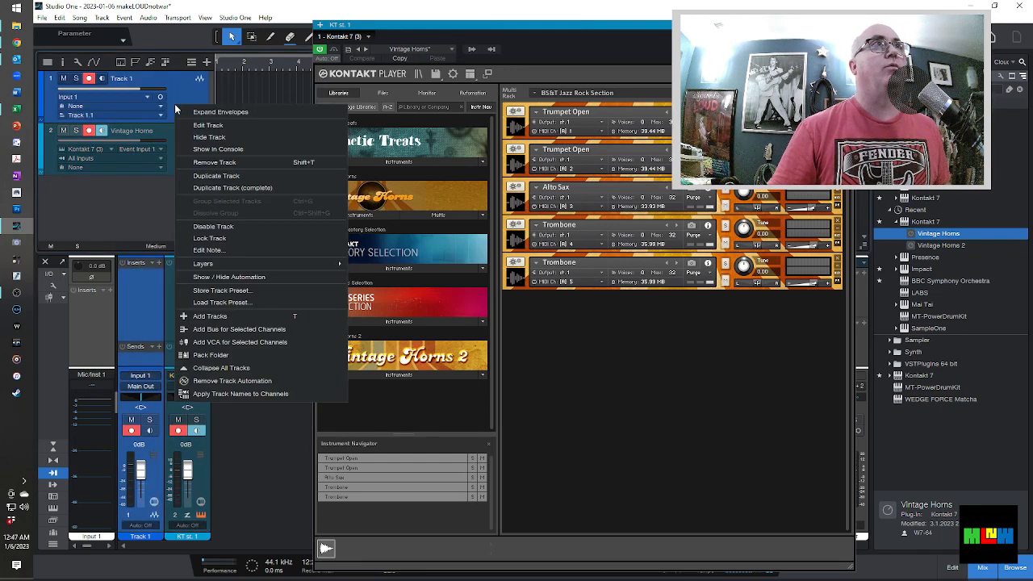
click(244, 163)
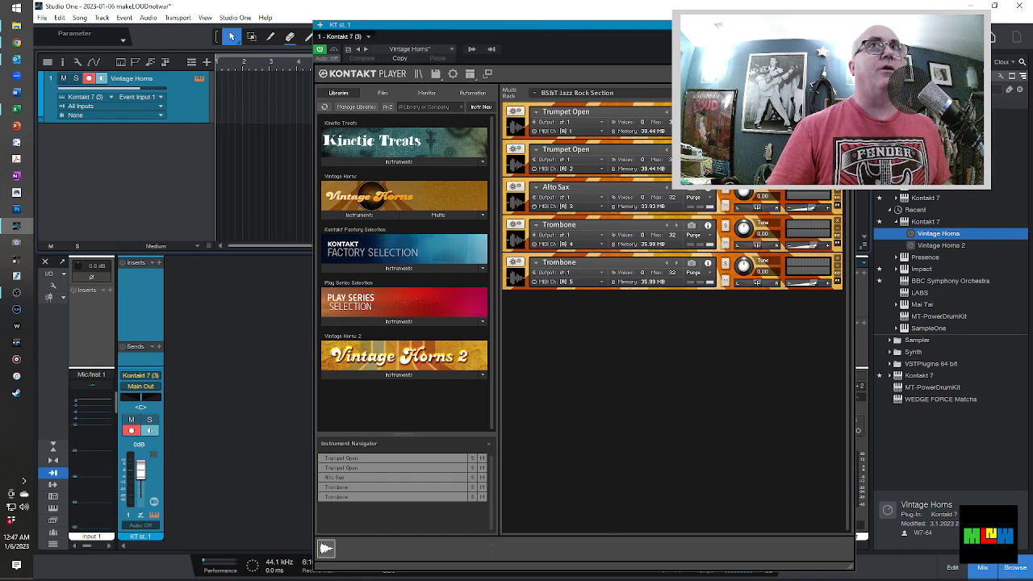
Advance through the Vintage Horns multis and load JBs Section into the Kontakt rack.
click(707, 93)
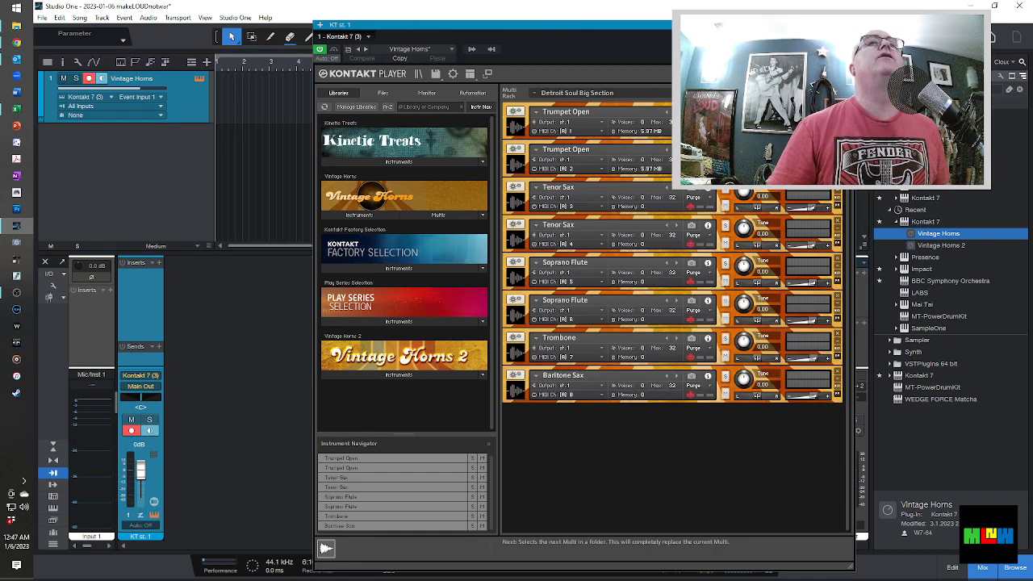
click(707, 92)
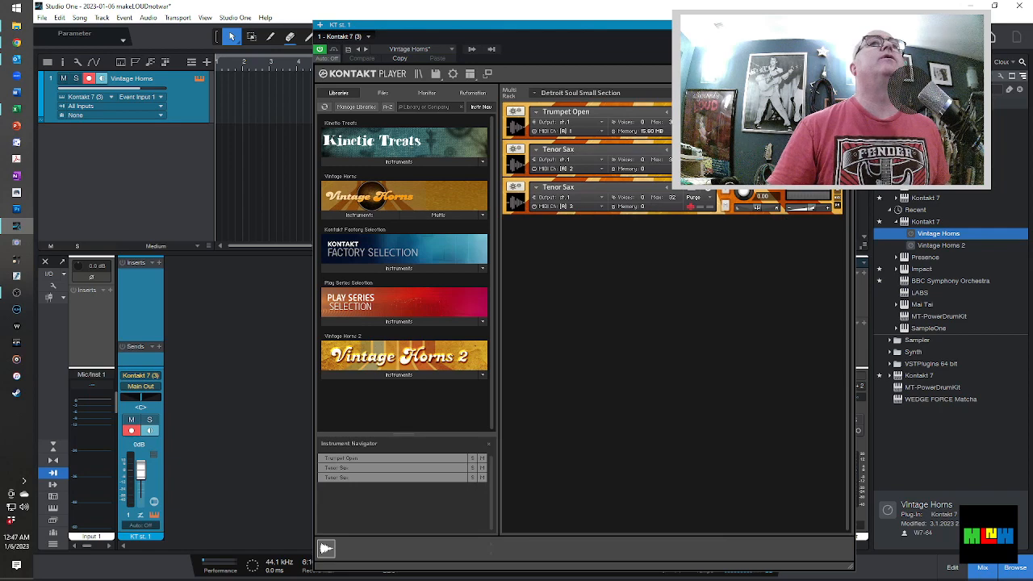
click(706, 93)
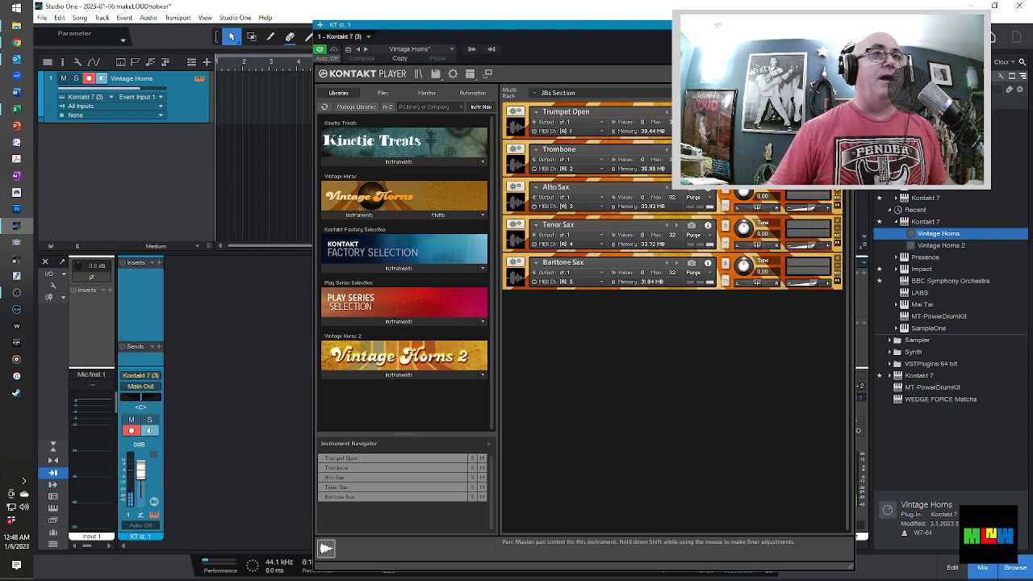
Set the MIDI channel of the Trombone and Alto Sax instruments to Port A, channel 1.
click(599, 169)
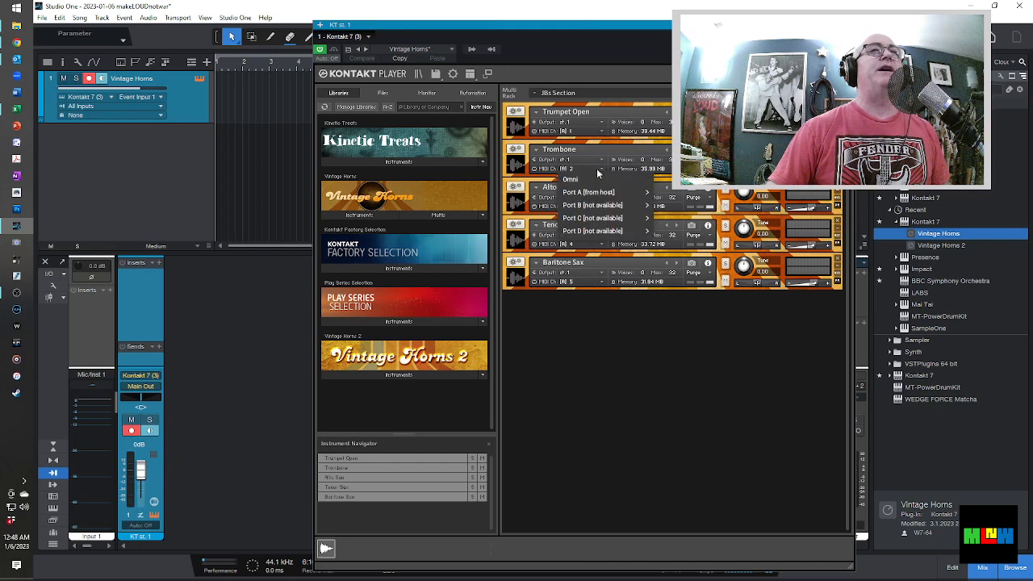
mouse_move(597, 192)
click(703, 204)
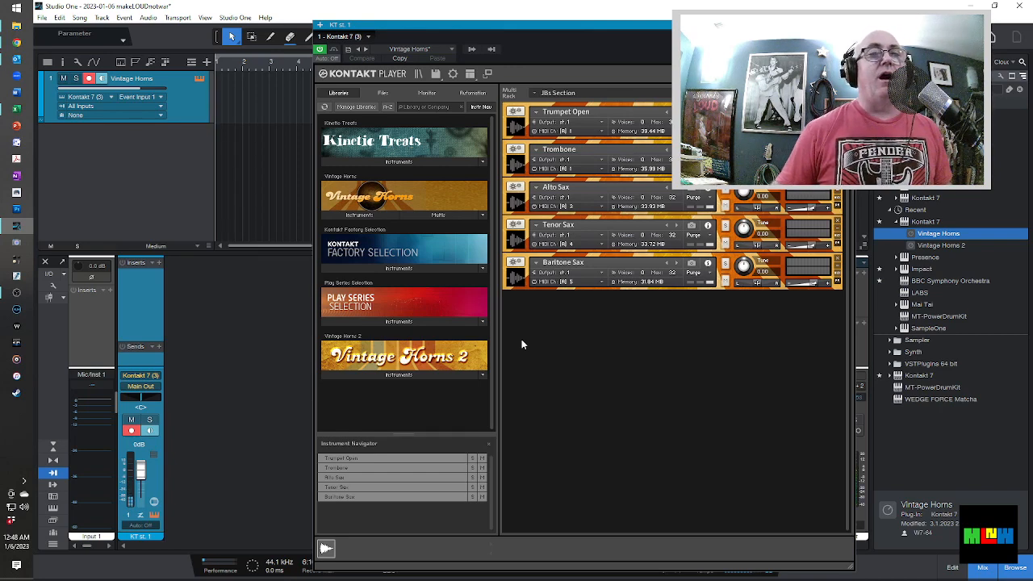
click(572, 209)
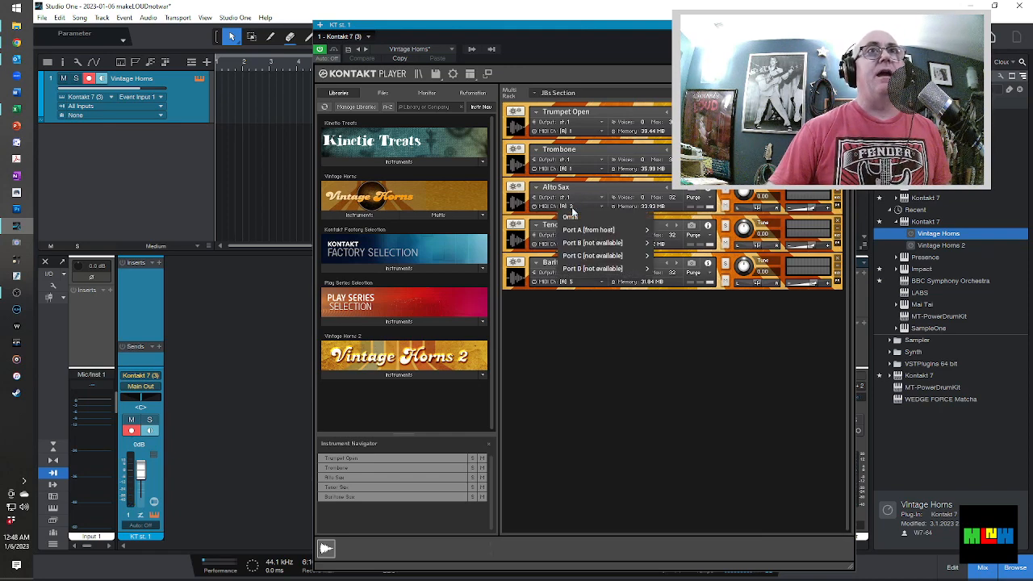
mouse_move(613, 229)
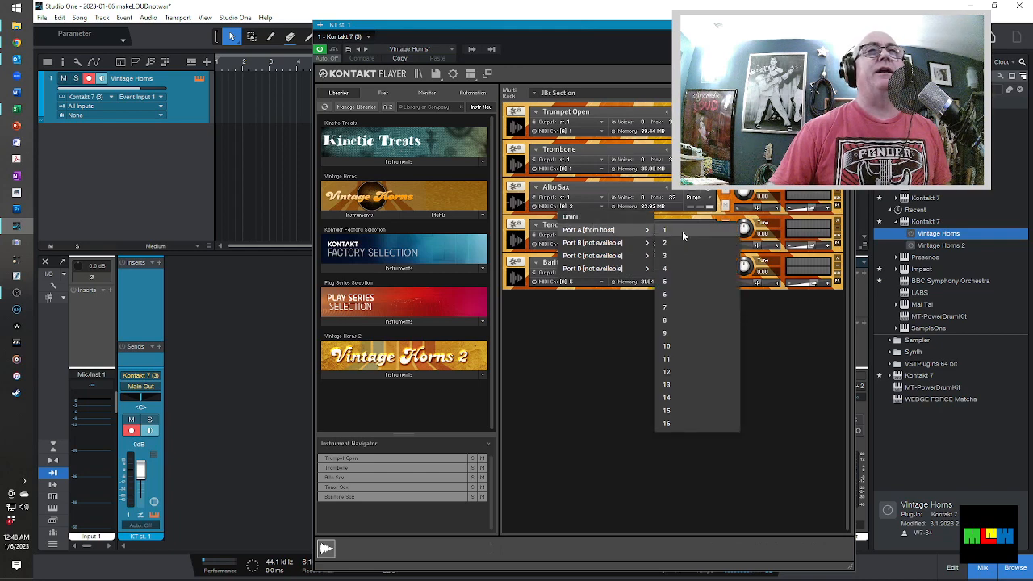
click(682, 232)
Set the MIDI channel of the Tenor Sax and Baritone Sax instruments to Port A, channel 1.
click(579, 245)
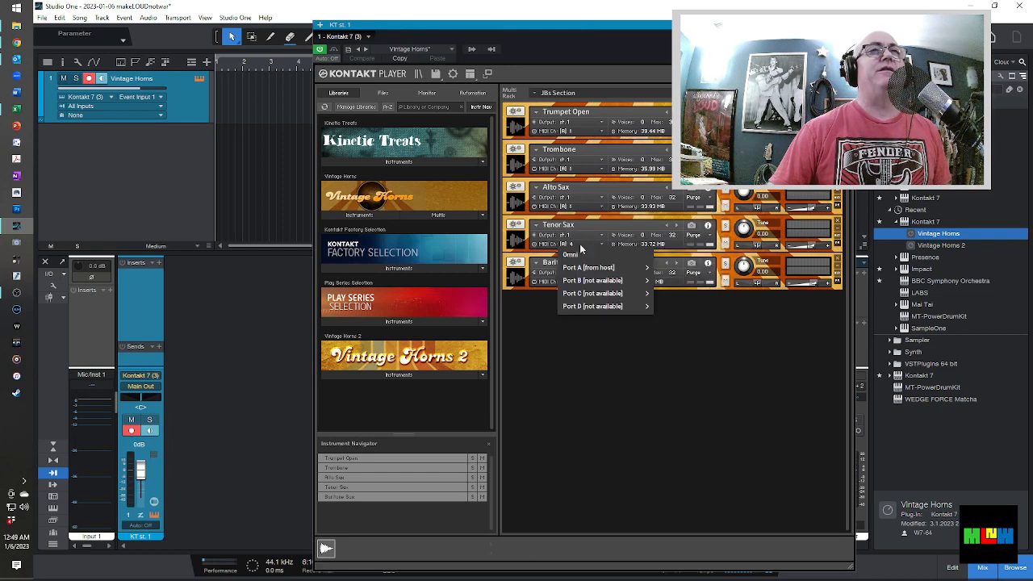
mouse_move(601, 268)
click(684, 267)
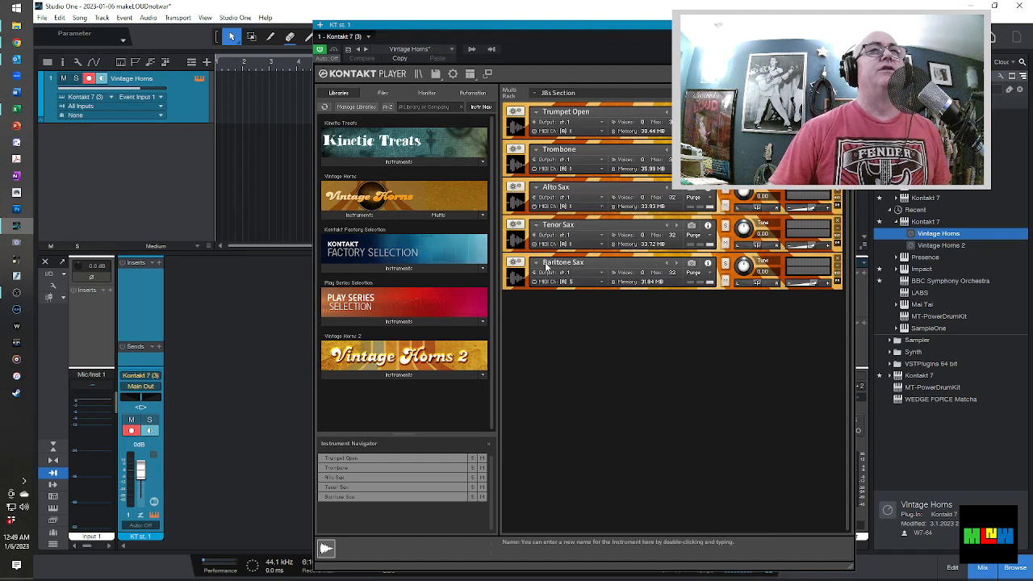
click(575, 282)
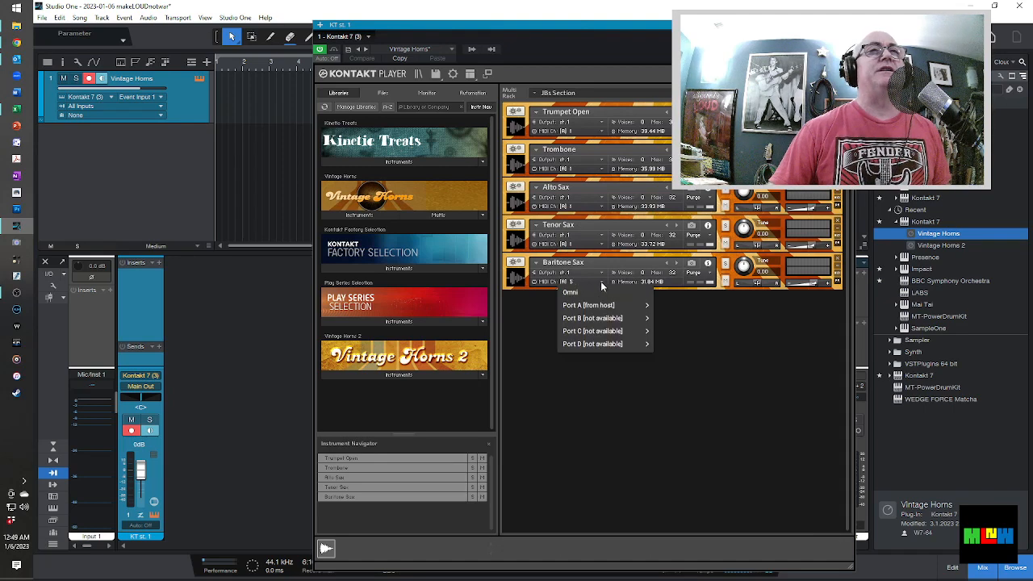
mouse_move(606, 306)
click(694, 304)
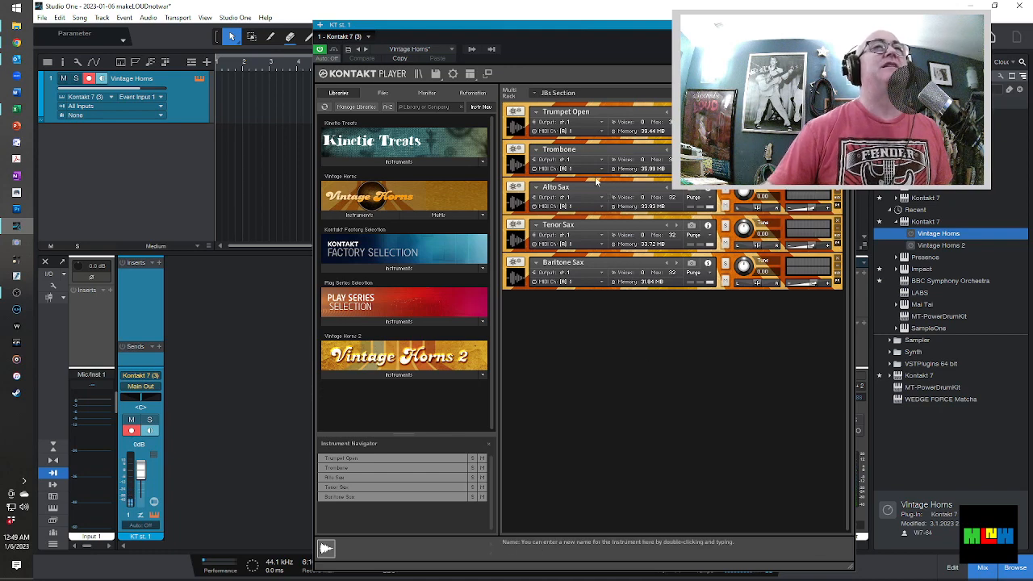
Reset the Kontakt rack by switching the preset to Vintage Horns 2 and back to Vintage Horns, and reload the JBs Section multi.
click(452, 47)
click(447, 74)
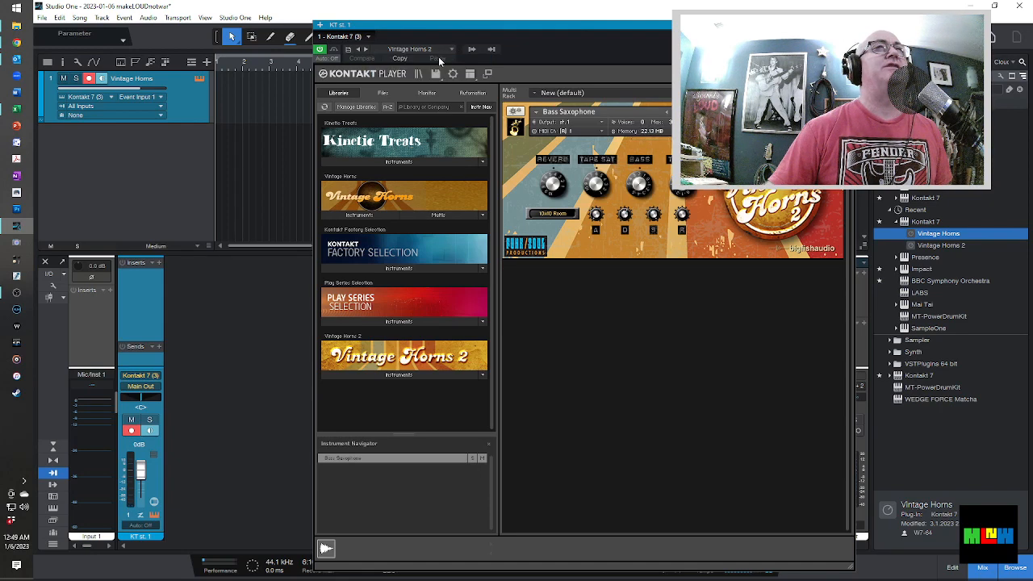
click(452, 48)
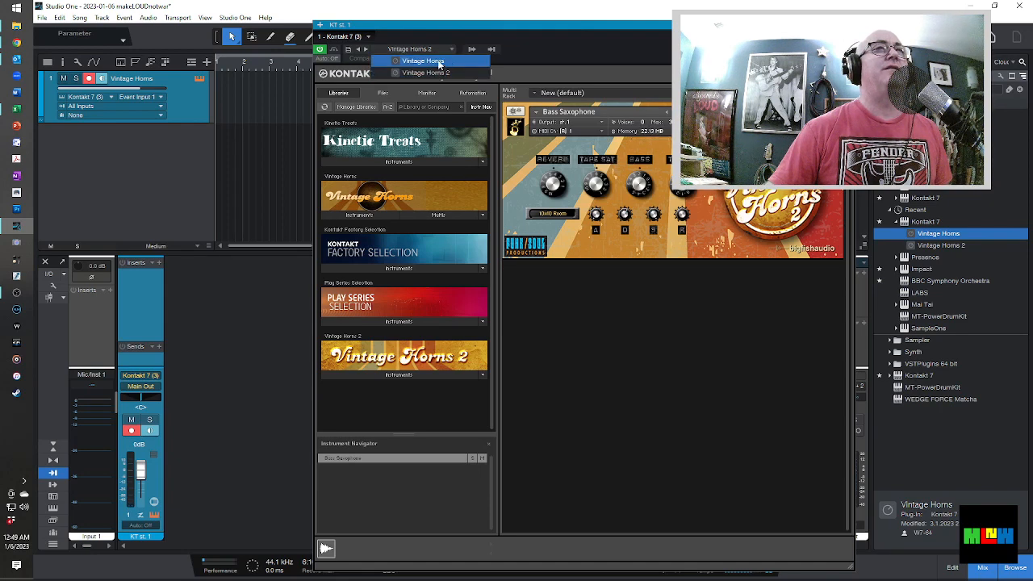
click(439, 62)
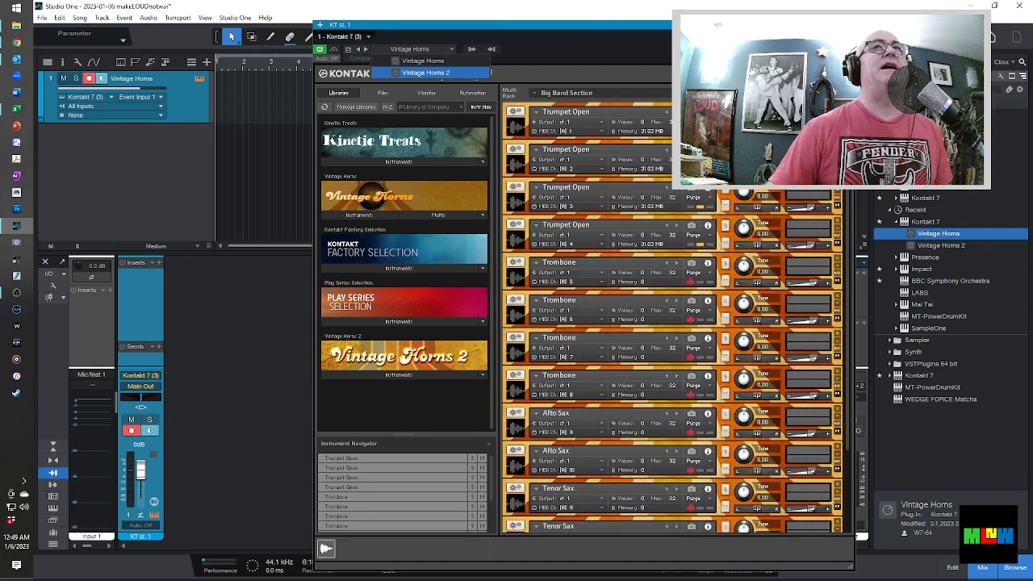
click(708, 92)
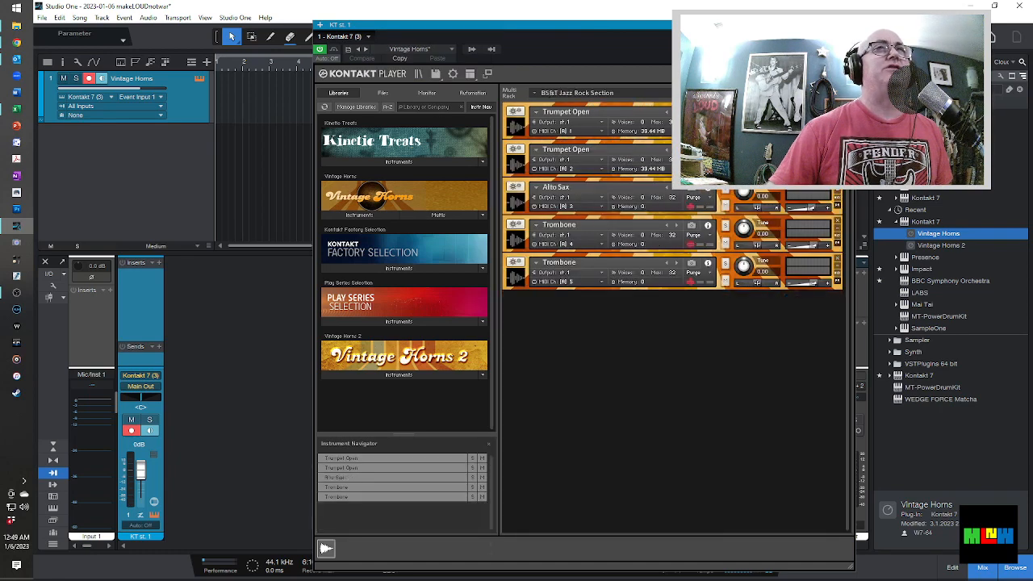
click(708, 93)
click(709, 93)
click(708, 93)
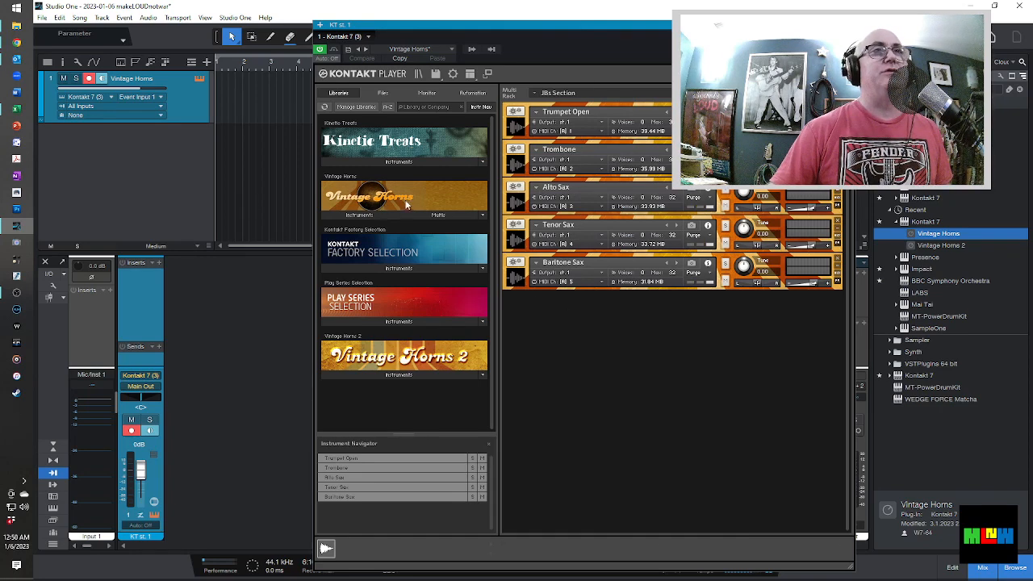
Load the Tenor Sax.nki instrument from the Vintage Horns library into the Kontakt rack.
click(352, 215)
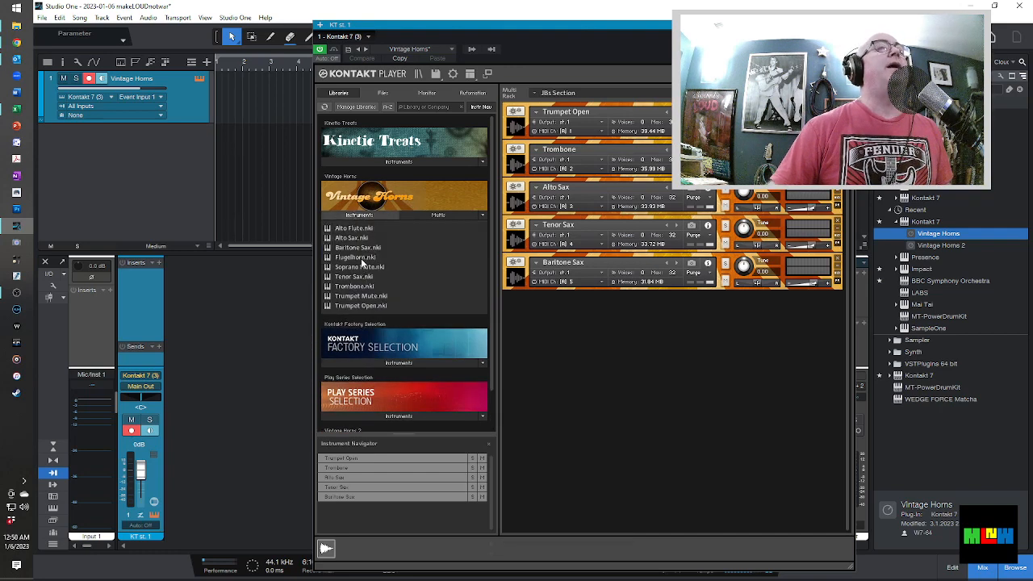
click(356, 279)
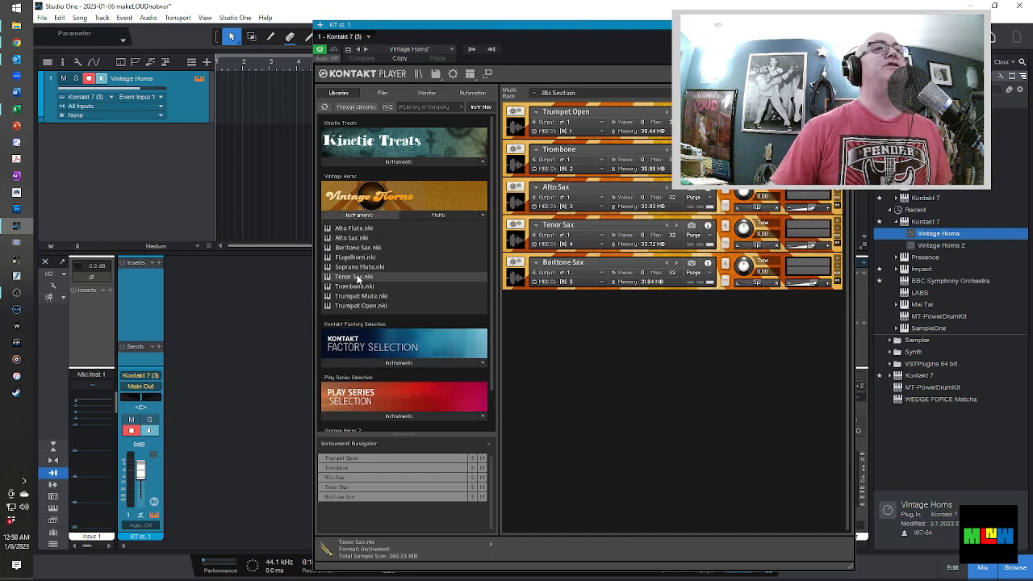
double_click(354, 279)
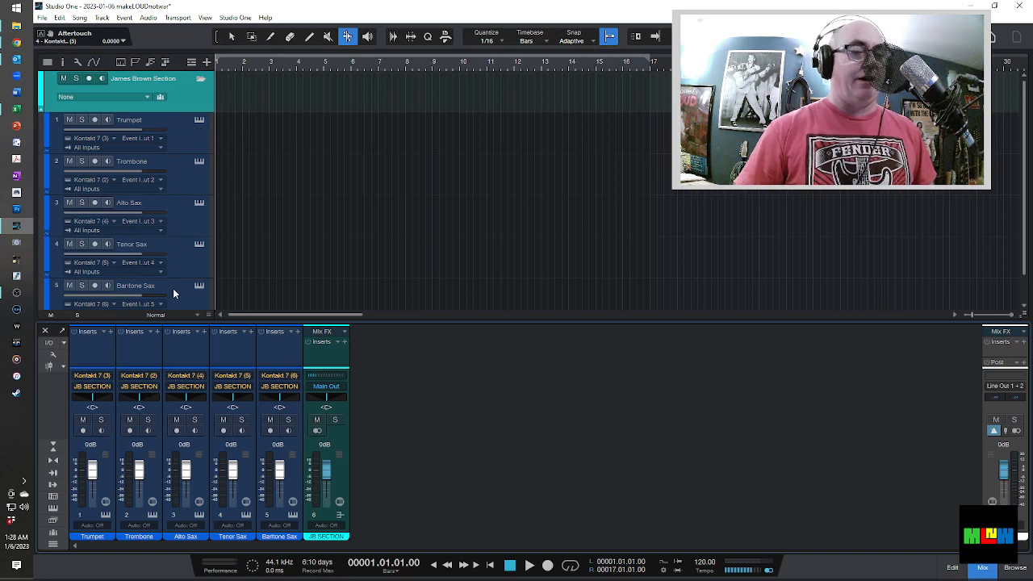
Open the Kontakt instruments of the Trumpet and Trombone tracks and arm the Trombone track for recording and monitoring.
click(199, 120)
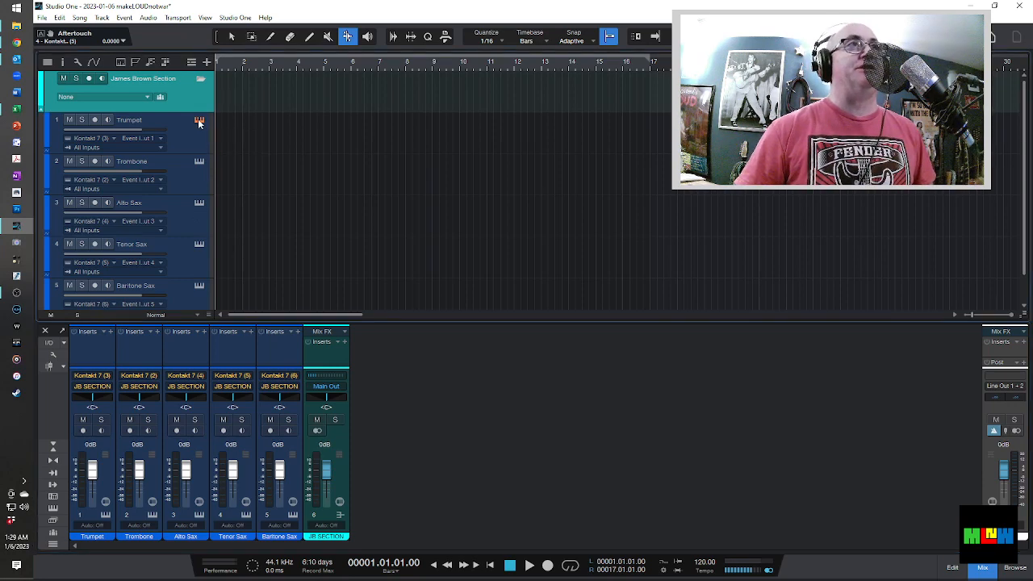
click(199, 121)
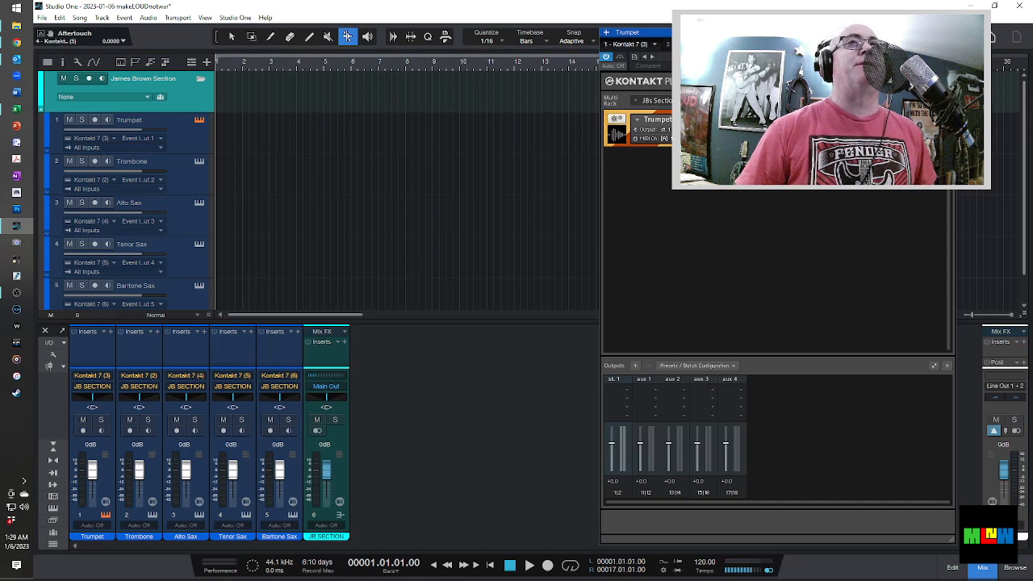
click(199, 164)
click(198, 163)
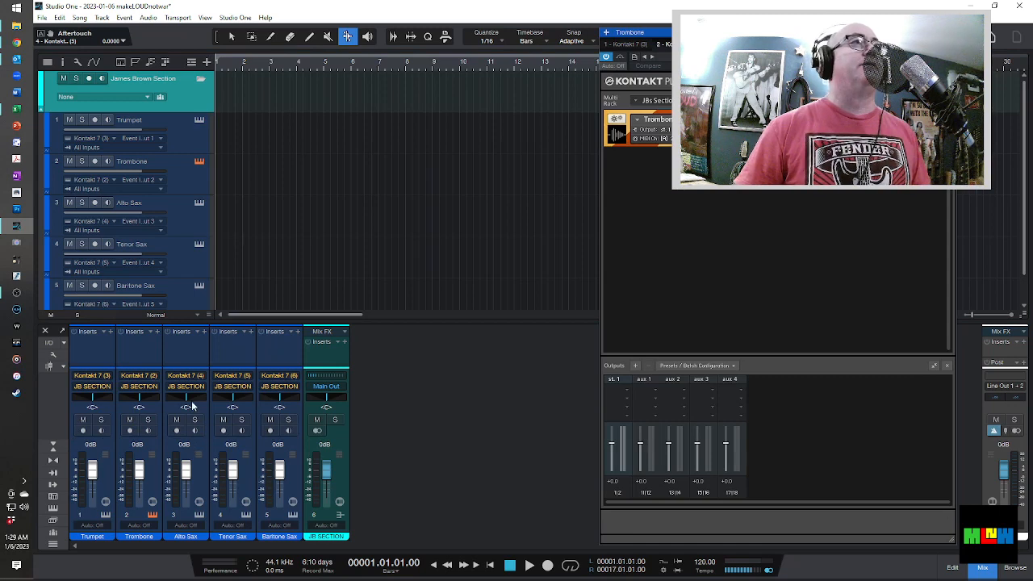
click(96, 163)
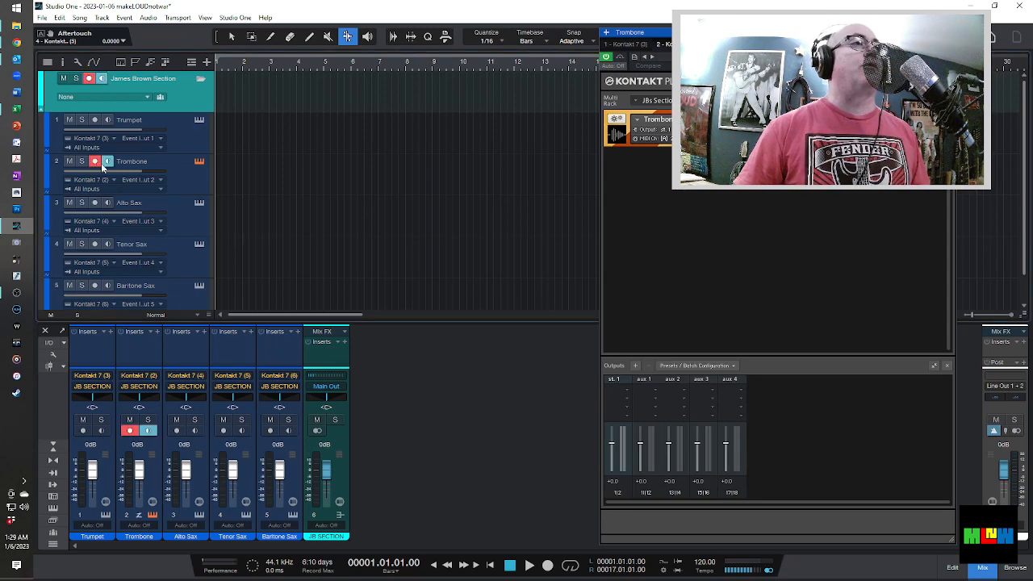
click(106, 163)
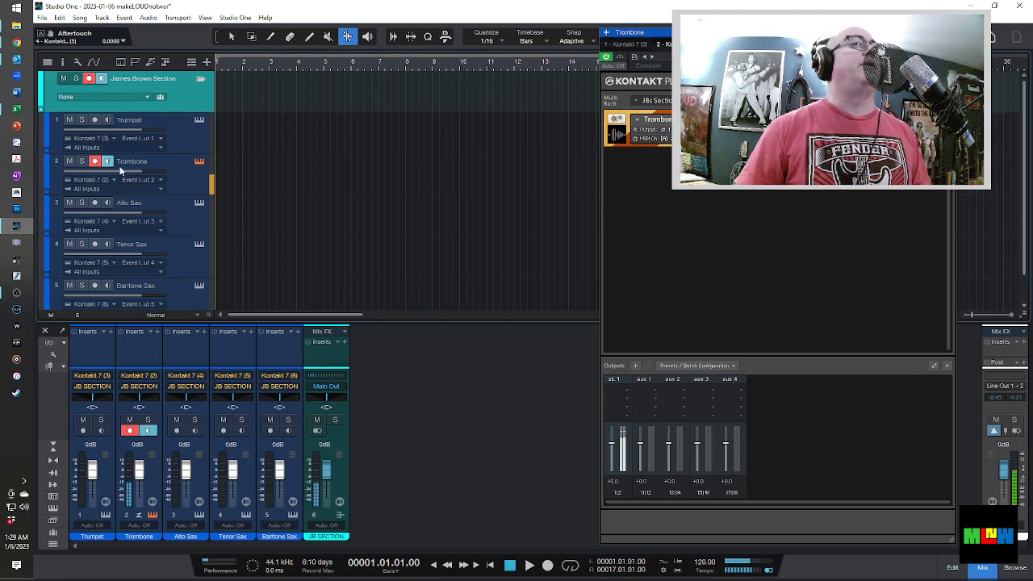
Open the Baritone Sax track's Kontakt instrument and arm that track in place of the Trombone track.
click(199, 286)
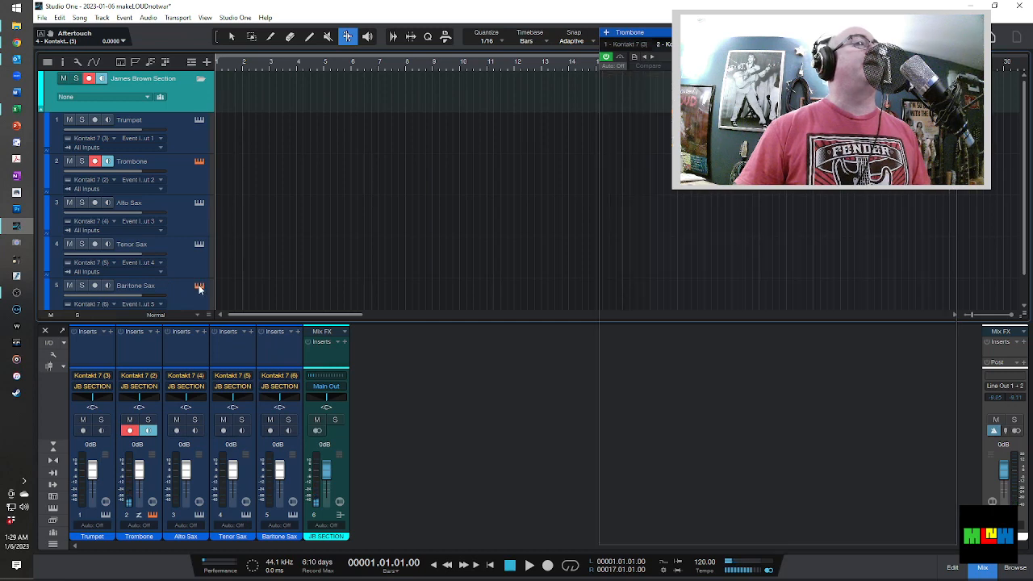
click(94, 286)
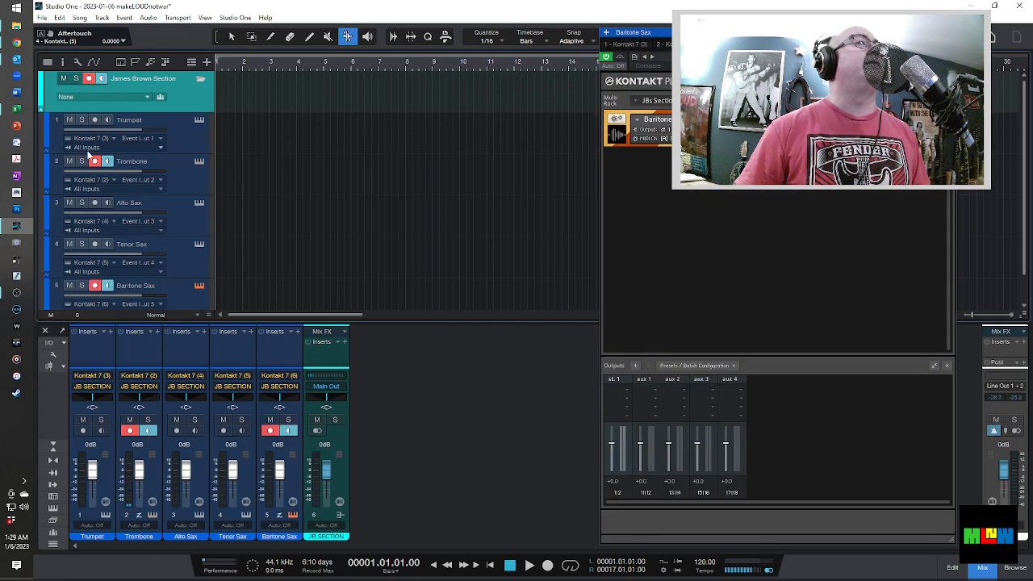
click(93, 161)
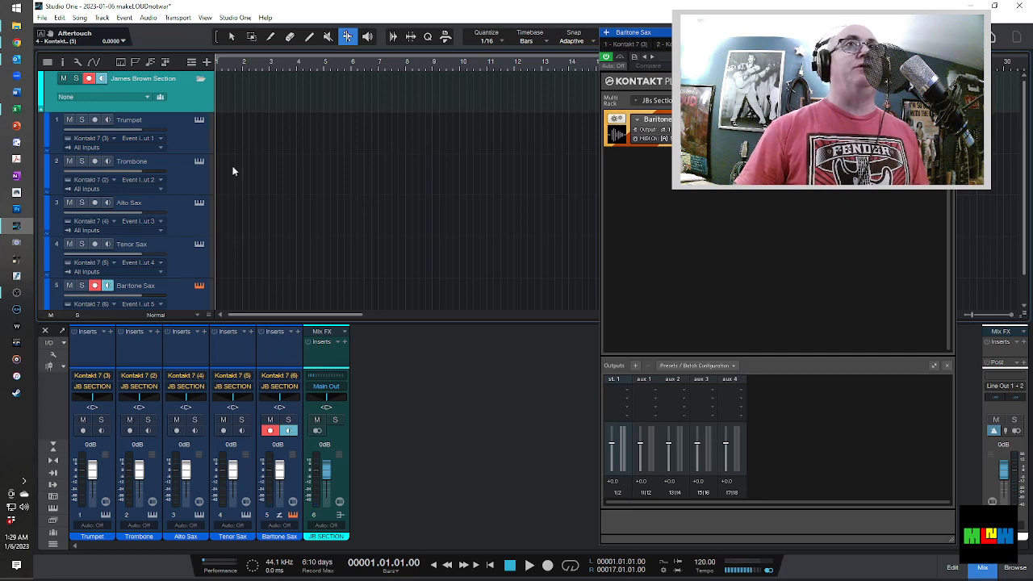
Close the Baritone Sax track's Kontakt window, switch to OBS to pause and resume the recording, and return to Studio One.
click(948, 33)
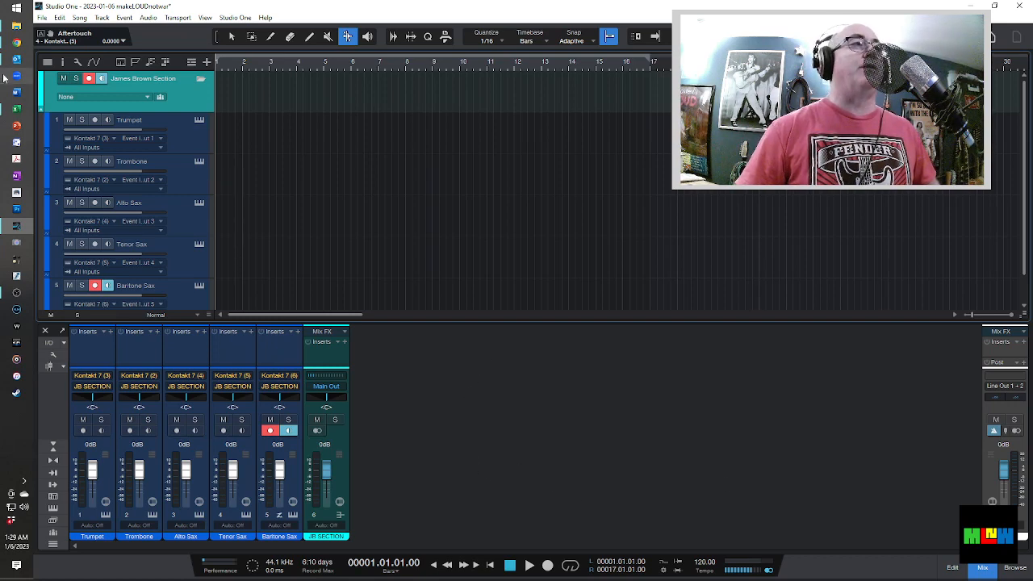
click(25, 298)
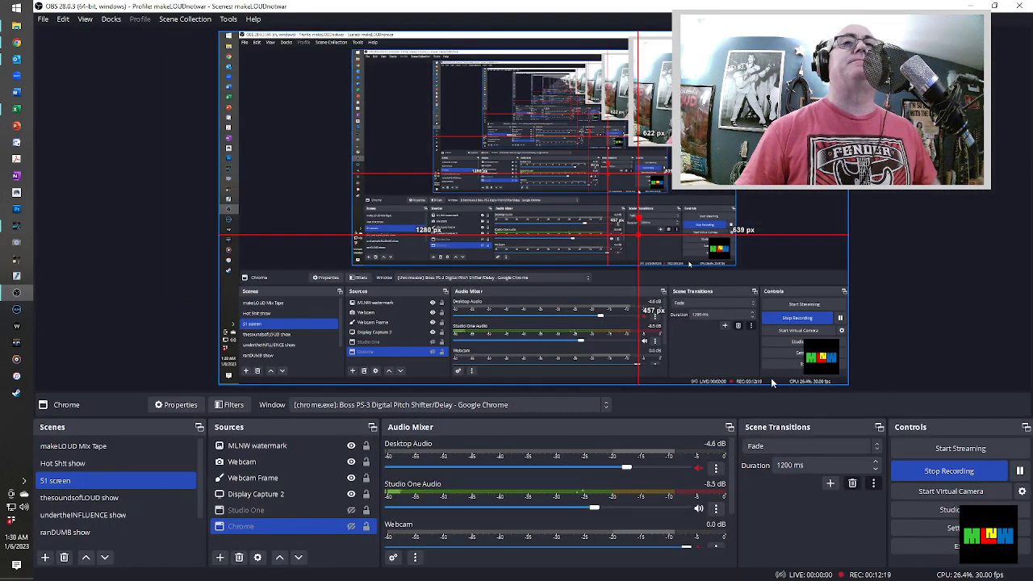
click(1019, 473)
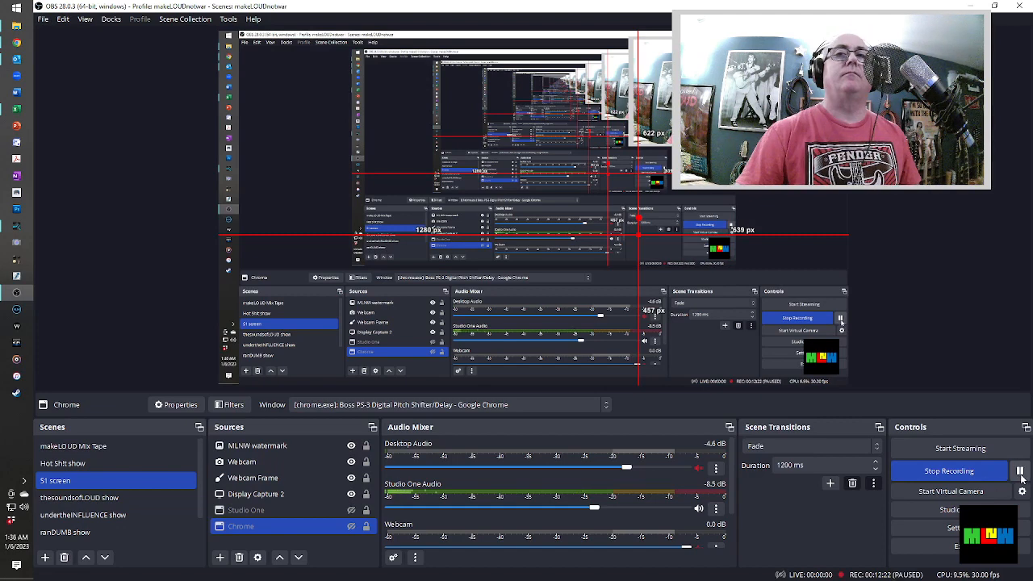
click(1020, 472)
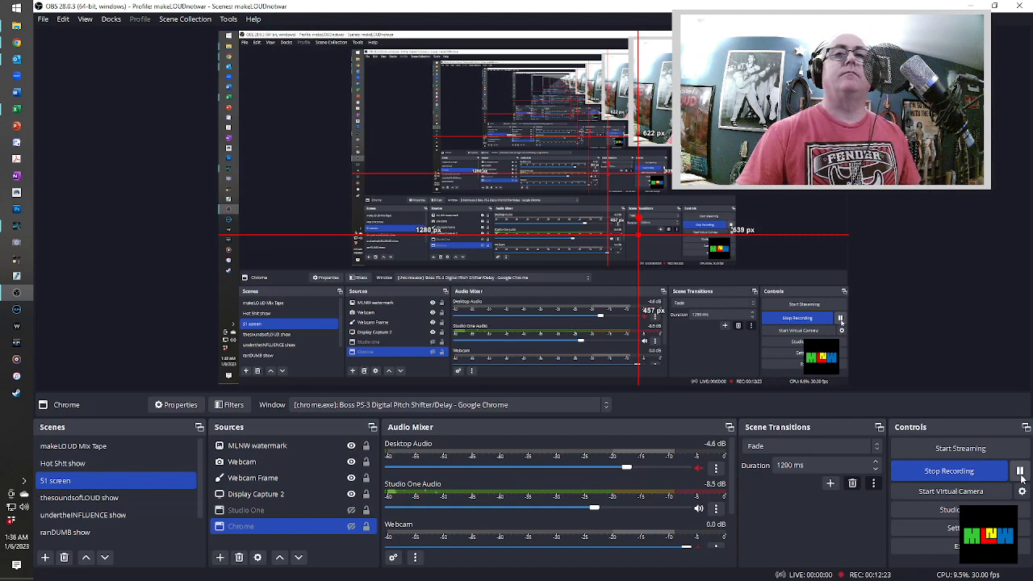
click(16, 226)
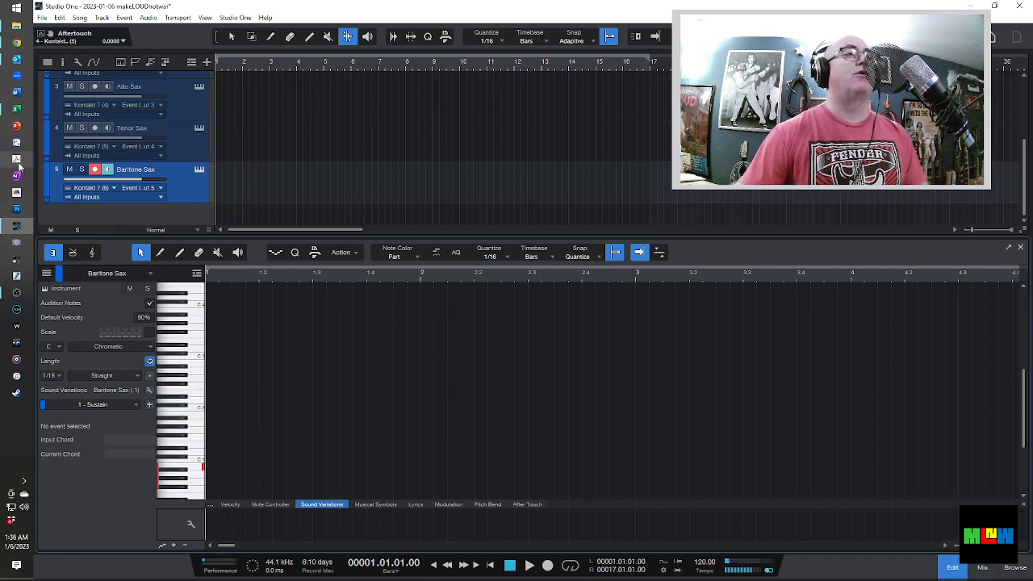
Set the song tempo to 78 and add the Metronome controls to the transport bar.
click(702, 570)
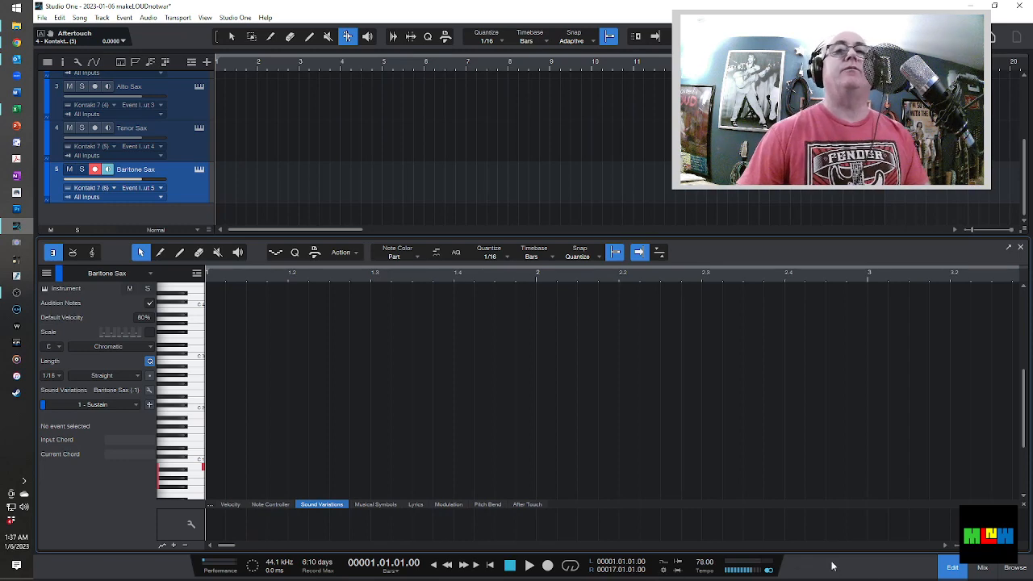
right_click(884, 576)
click(903, 568)
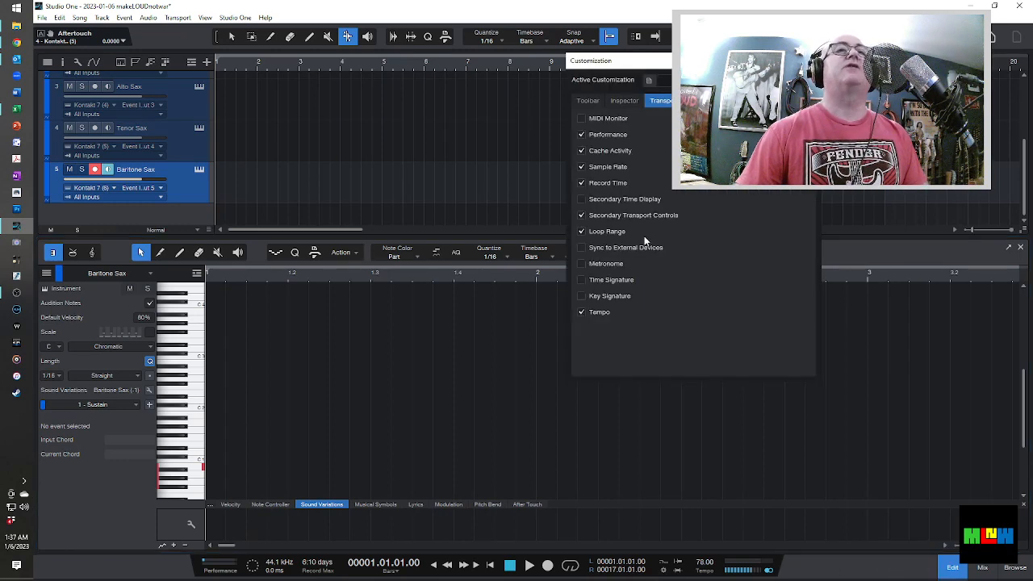
click(580, 265)
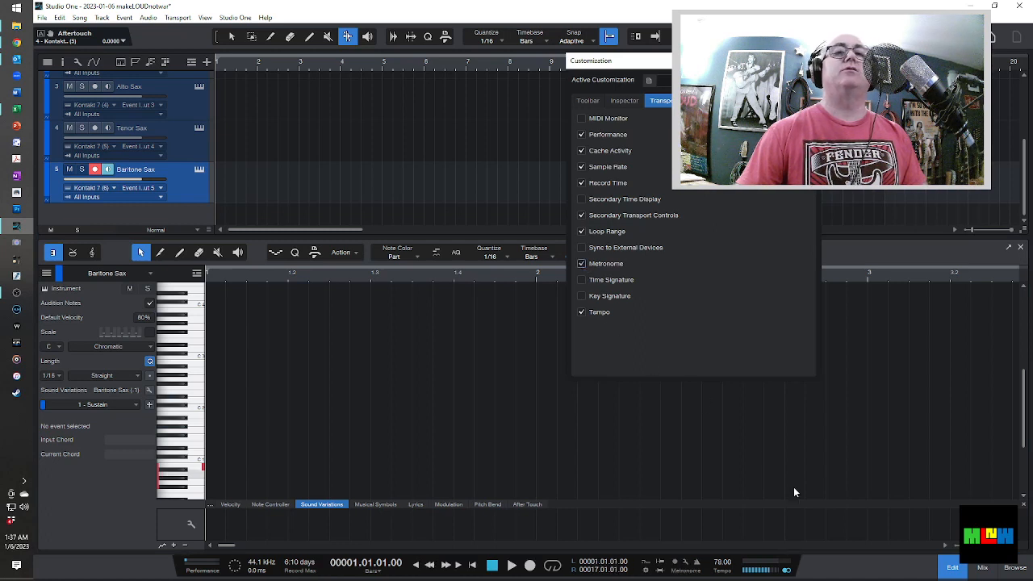
click(813, 61)
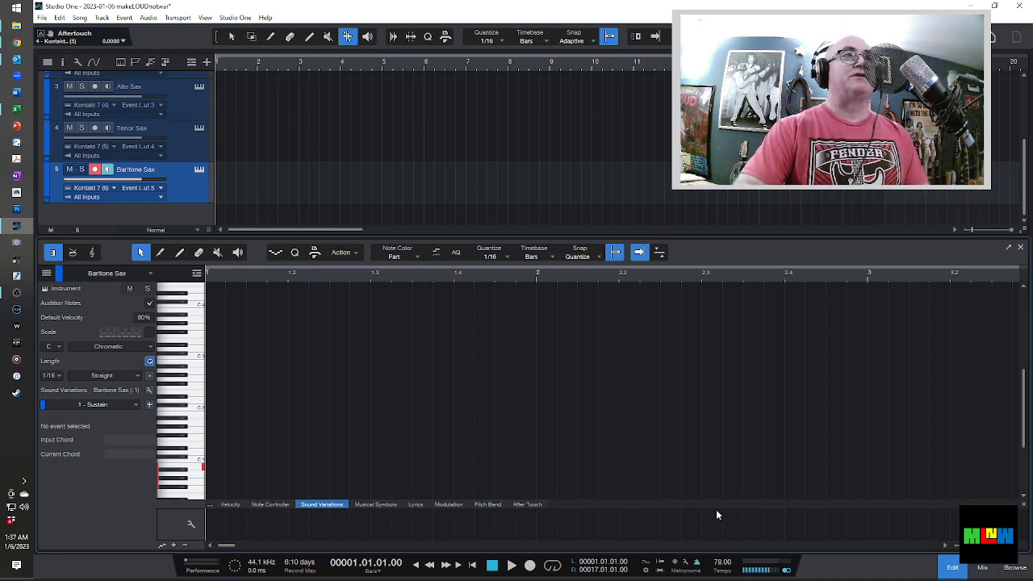
Record a short descending riff starting around bar 2 on the Baritone Sax track with the metronome on.
key(KP_Multiply)
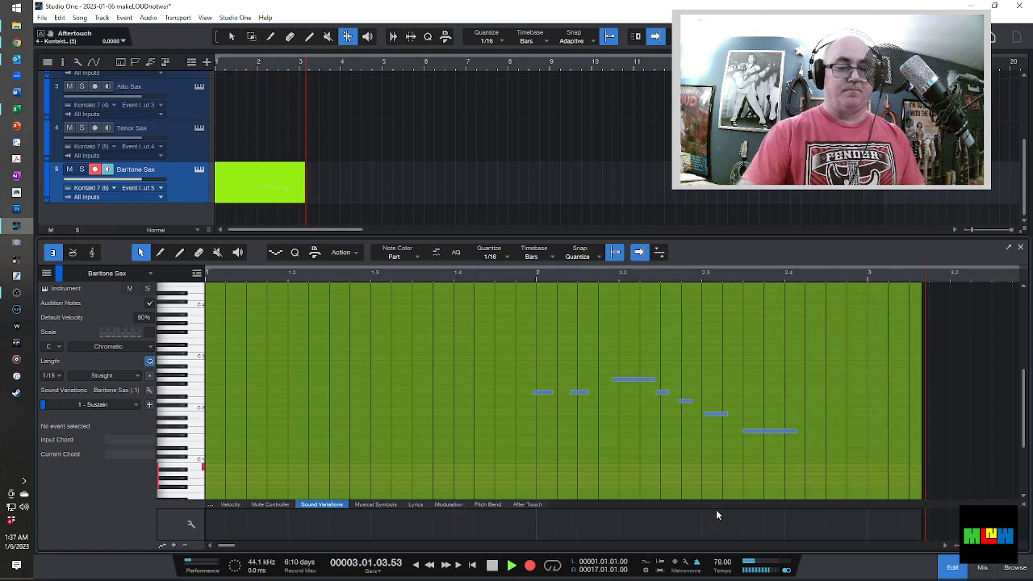
key(space)
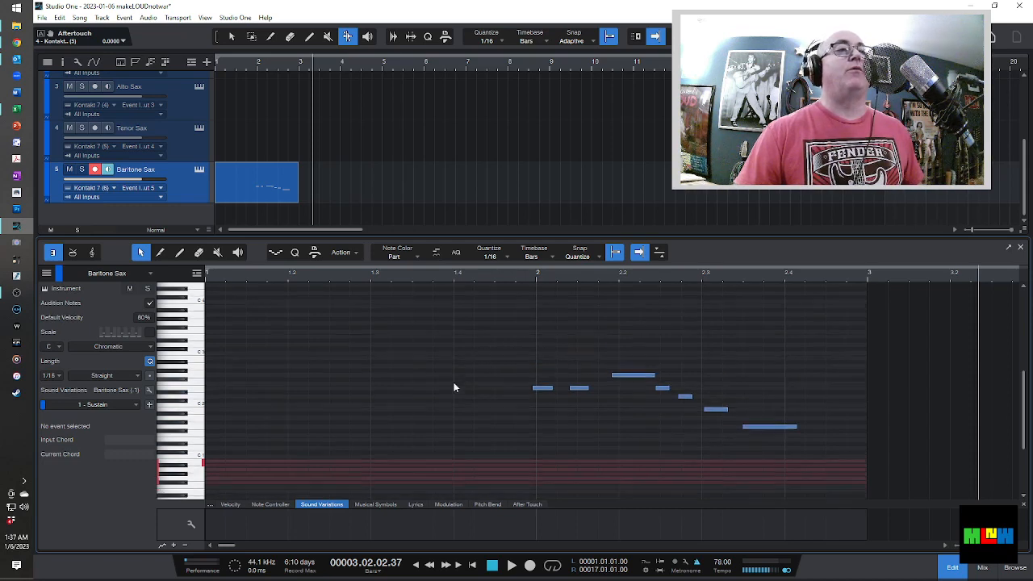
Copy all notes of the recorded Baritone Sax riff and paste them at the start of bar 3.
scroll(454, 384, down, 1)
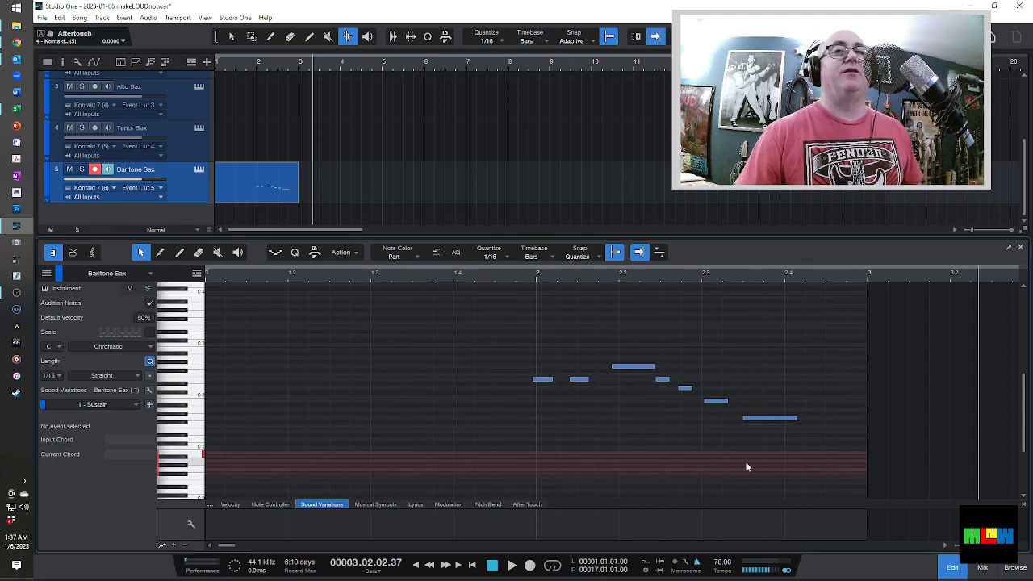
drag(494, 334, 838, 444)
right_click(788, 419)
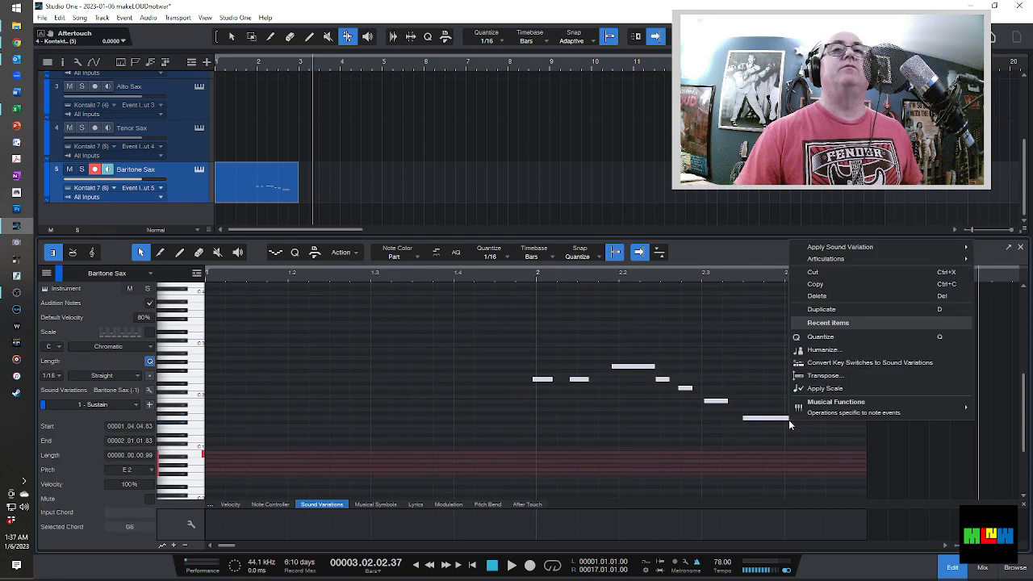
click(815, 284)
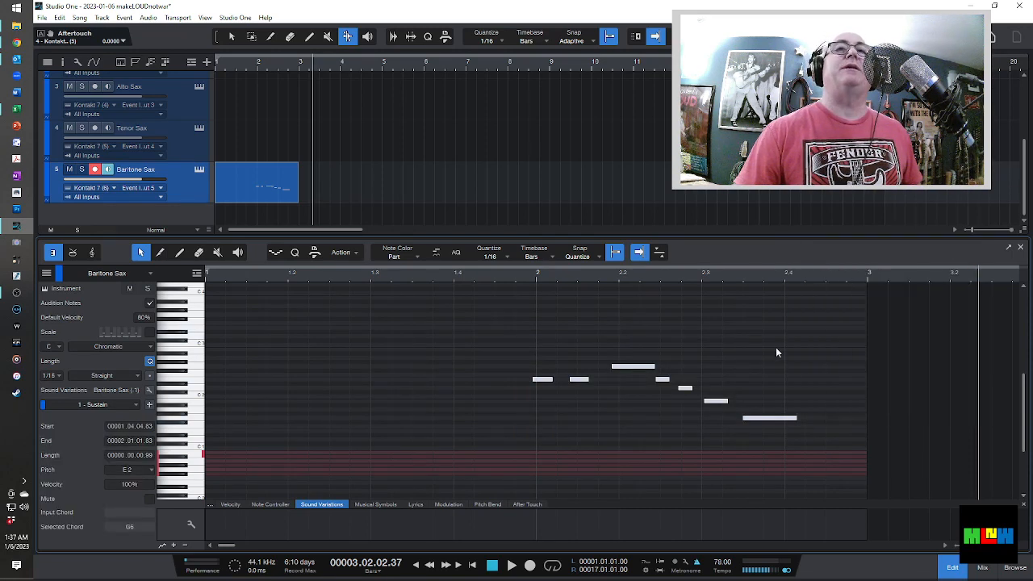
click(868, 276)
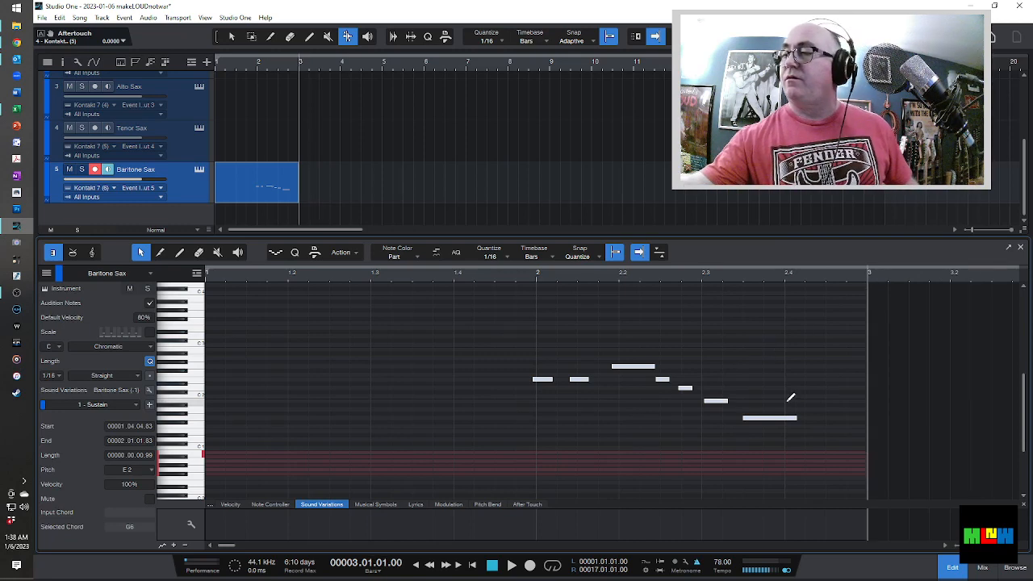
key(ctrl+v)
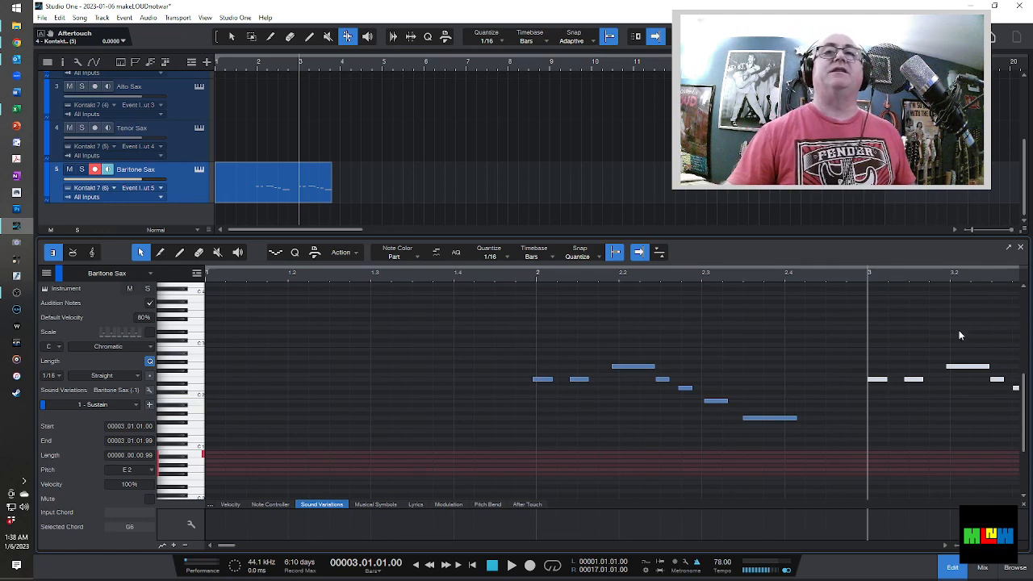
Transpose the pasted riff down so it starts on A 1, and nudge it slightly ahead of bar 3 with snap off.
click(944, 546)
click(944, 545)
click(944, 546)
click(944, 545)
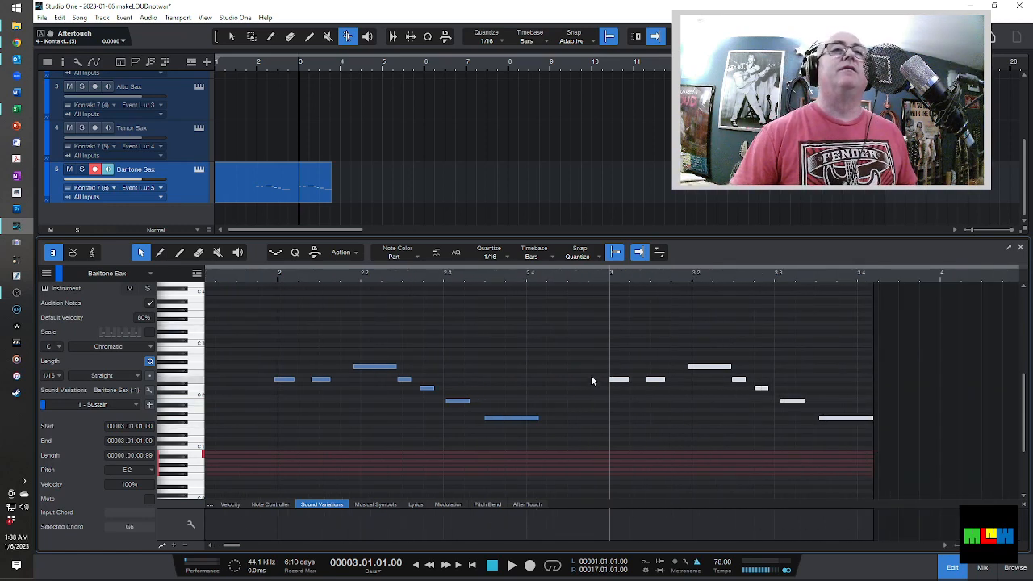
drag(615, 388, 611, 416)
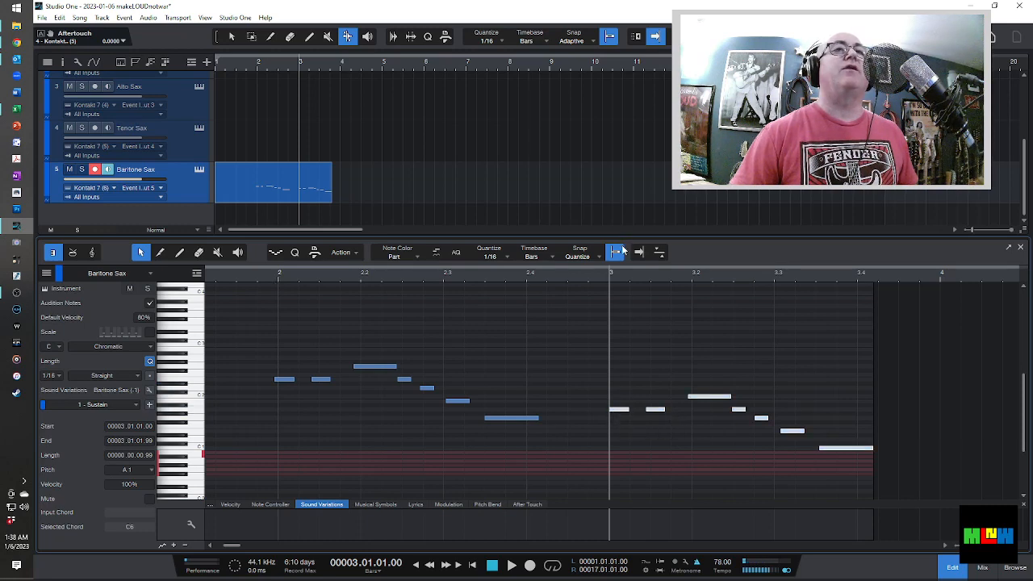
drag(623, 413, 616, 413)
Play back both Baritone Sax riffs from just before bar 2 to check pitch and timing.
click(252, 278)
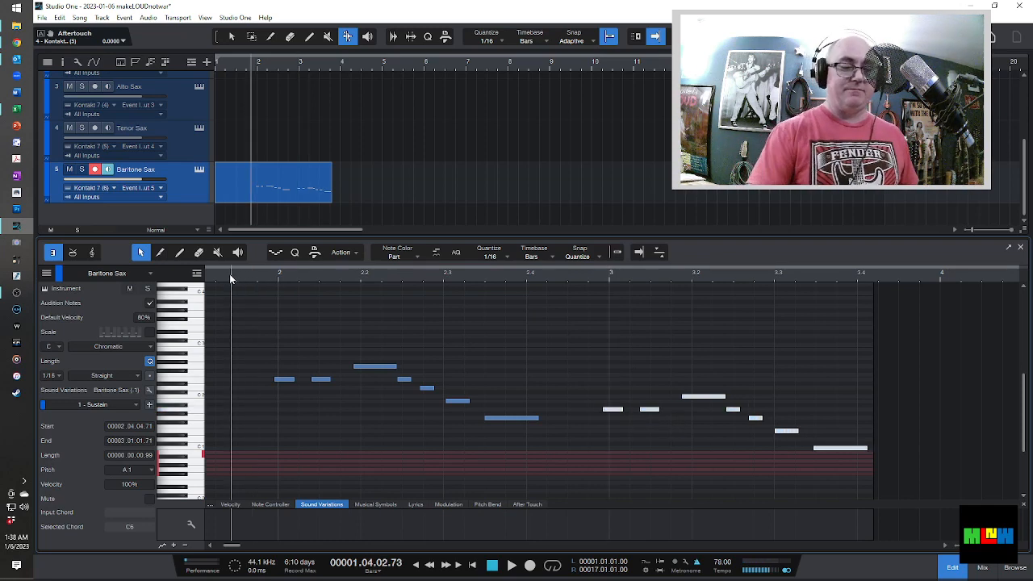
key(space)
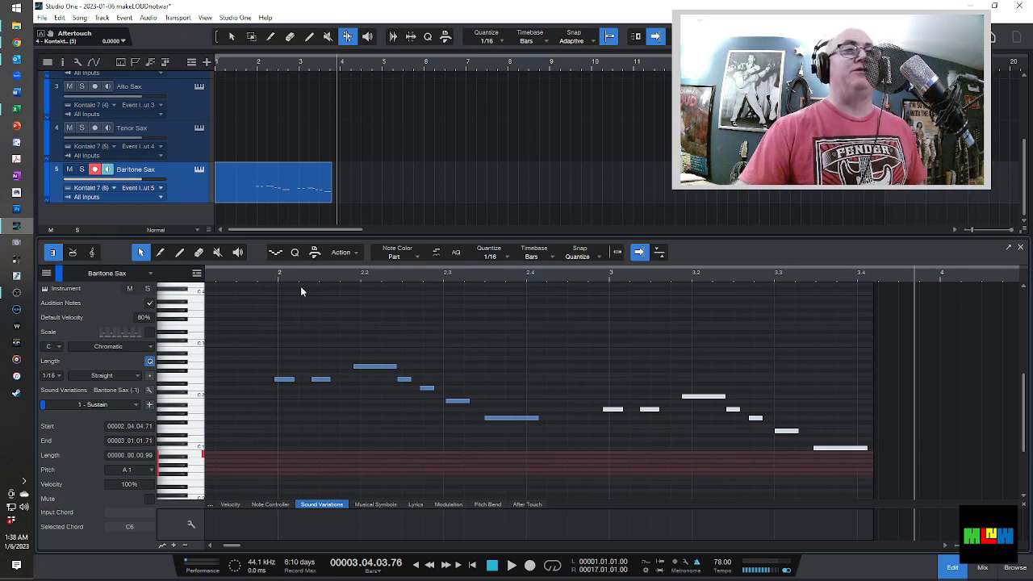
click(252, 273)
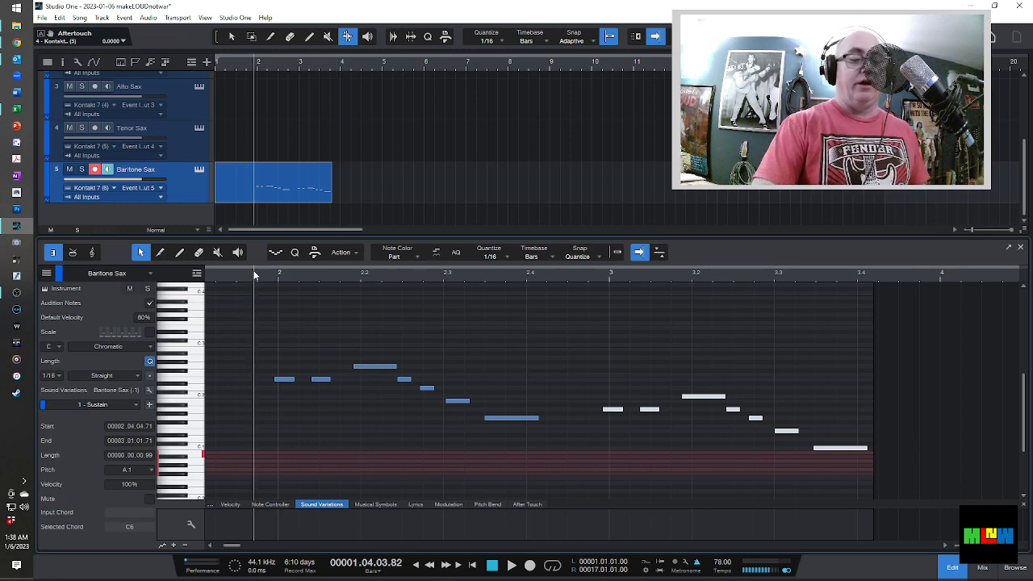
key(space)
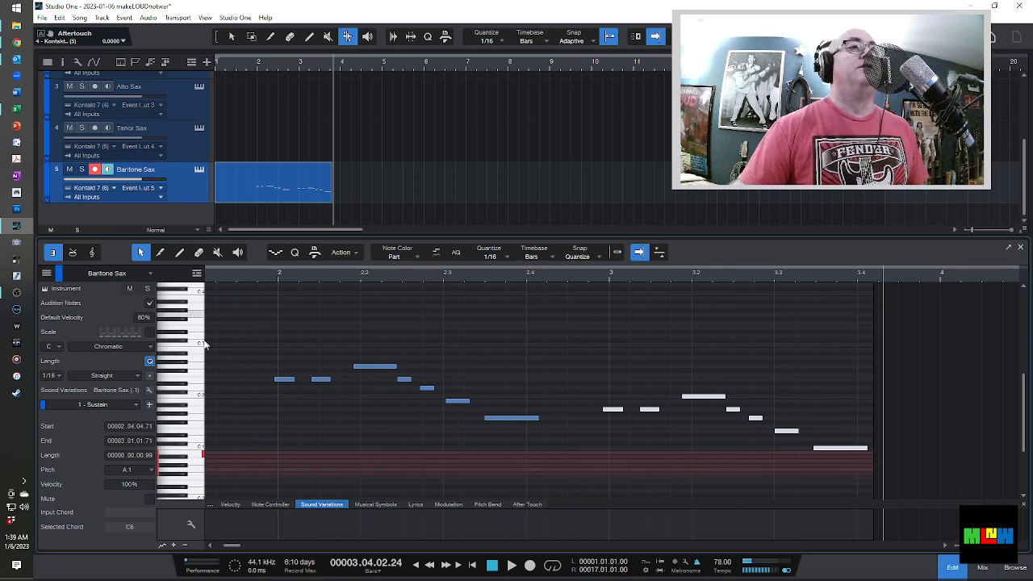
Lengthen the first two E 2 notes of the first riff so each reaches the next note, and play the result.
click(297, 379)
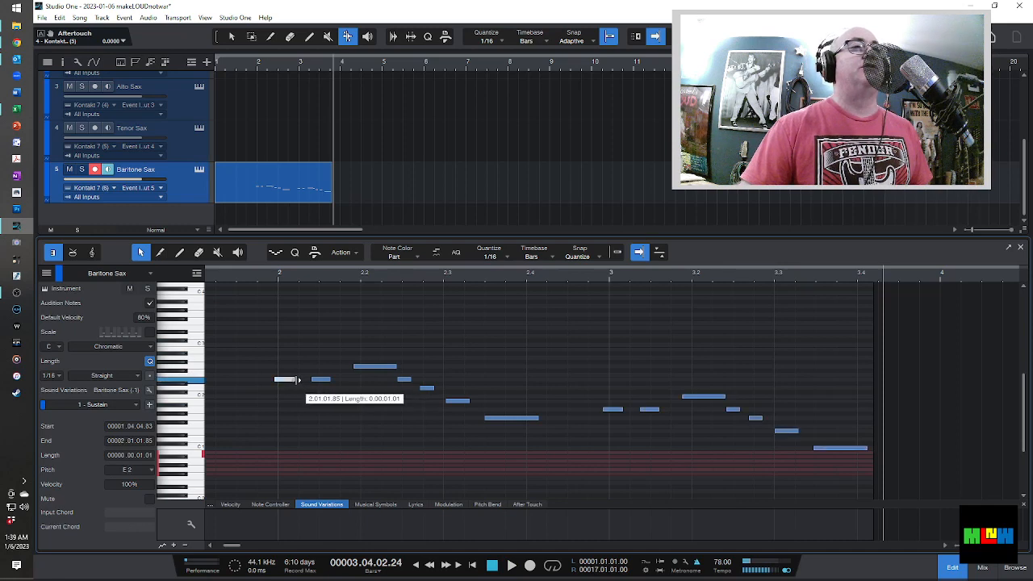
drag(299, 380, 353, 381)
click(256, 278)
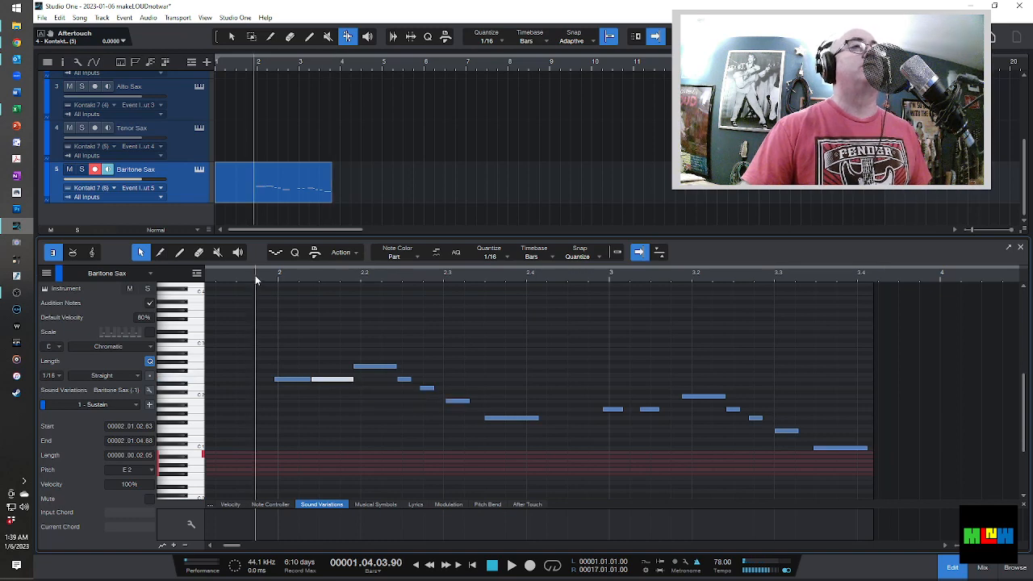
key(space)
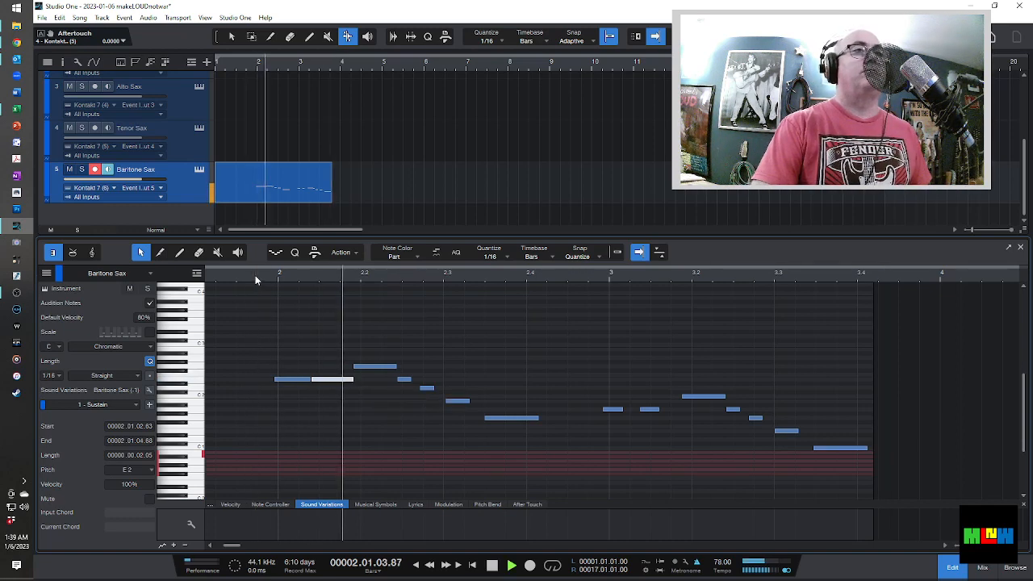
key(space)
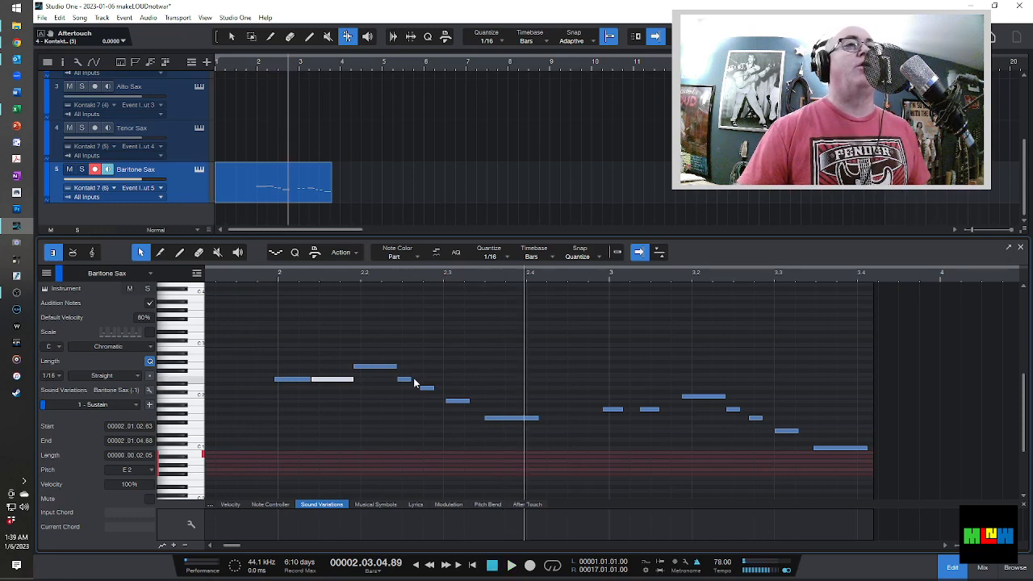
Lengthen the remaining short notes in both riffs to close the gaps between them, and play back from just before bar 2.
drag(411, 381, 490, 402)
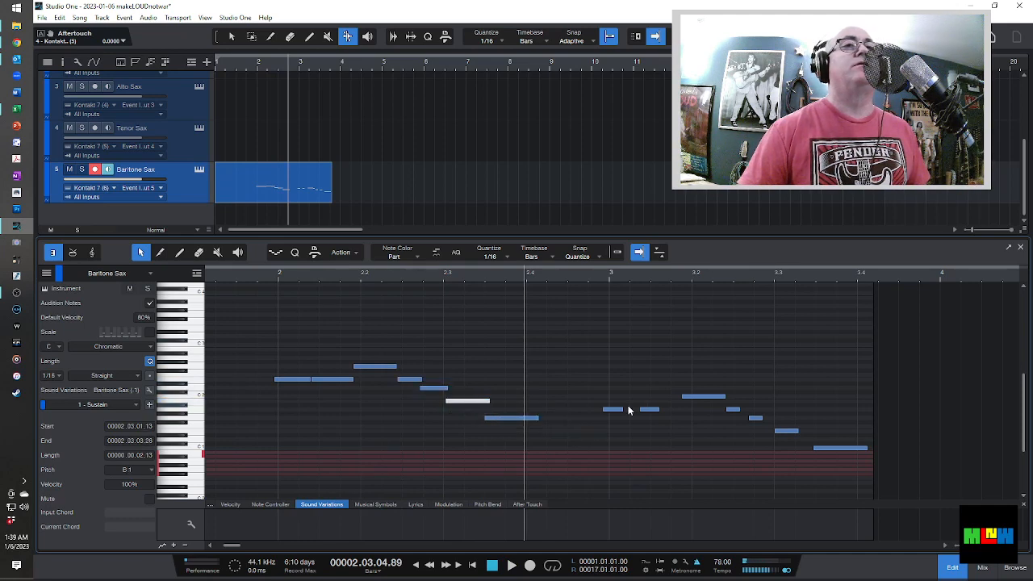
drag(623, 409, 815, 431)
click(245, 280)
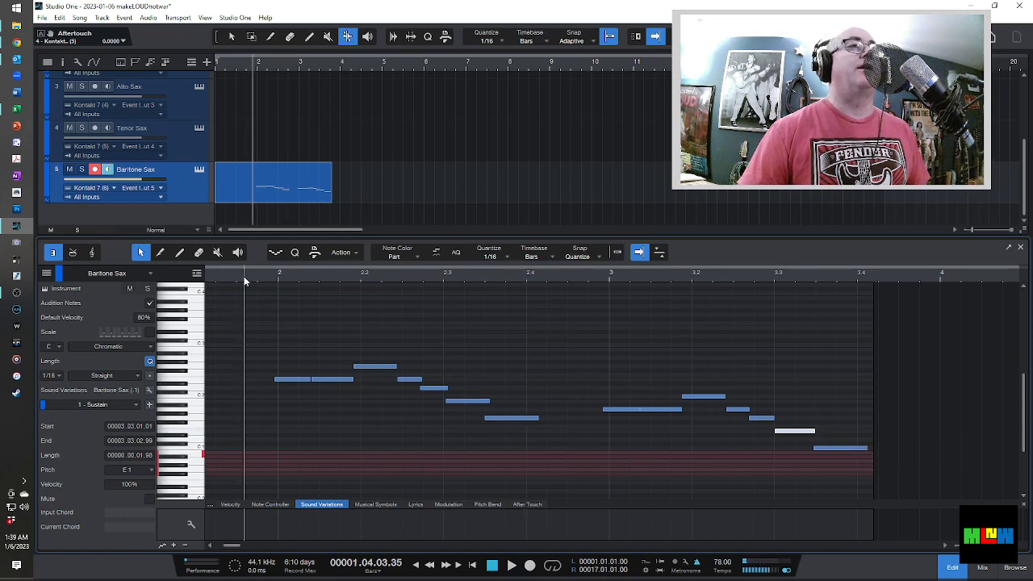
key(space)
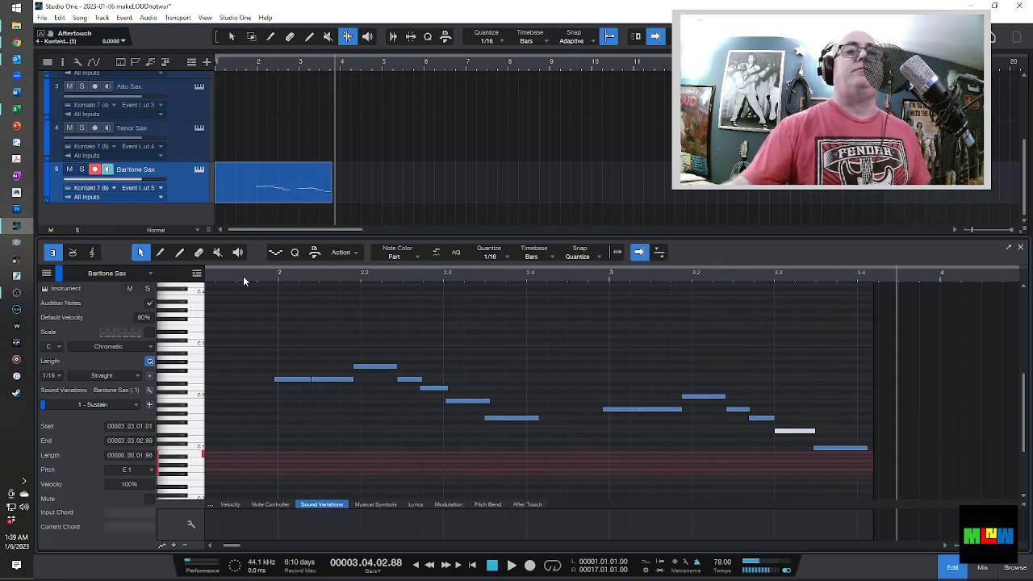
Shorten the first A 1 note of the second riff to a length of 0.00.01.59 and play the part back.
click(638, 409)
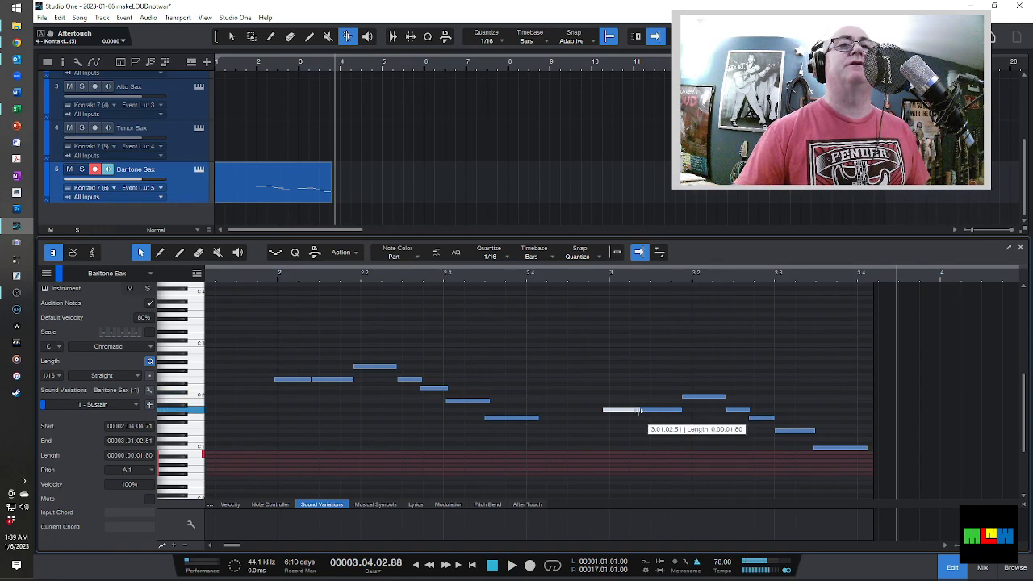
drag(639, 410, 636, 410)
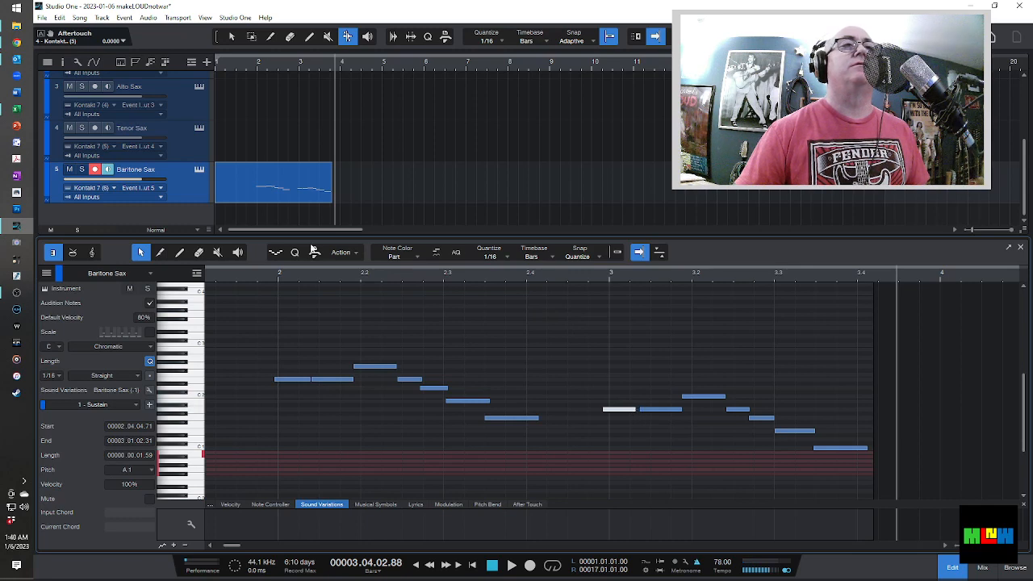
click(249, 277)
key(space)
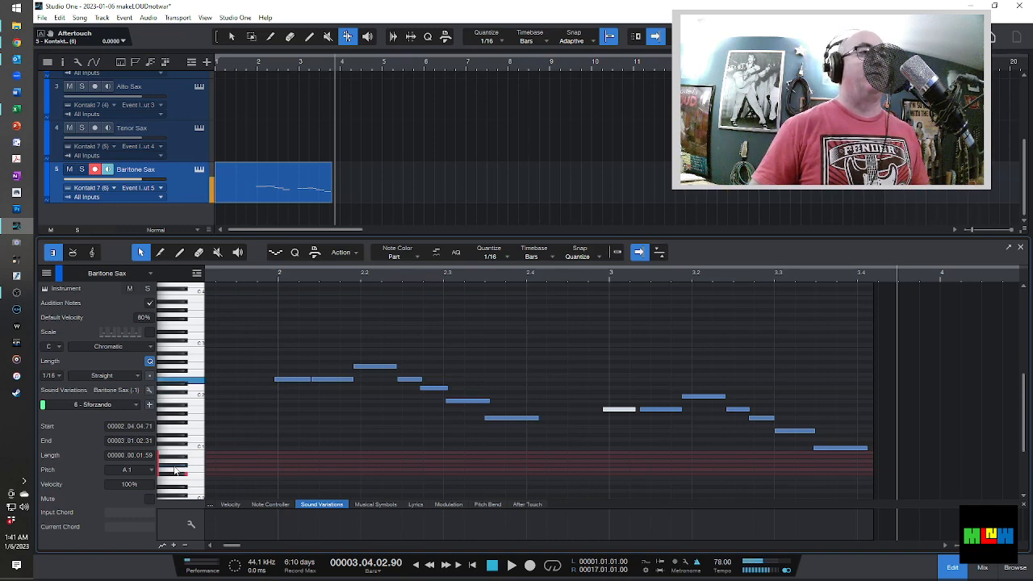
Check the note editor's track list and open the Sound Variations editor for the Baritone Sax.
click(46, 275)
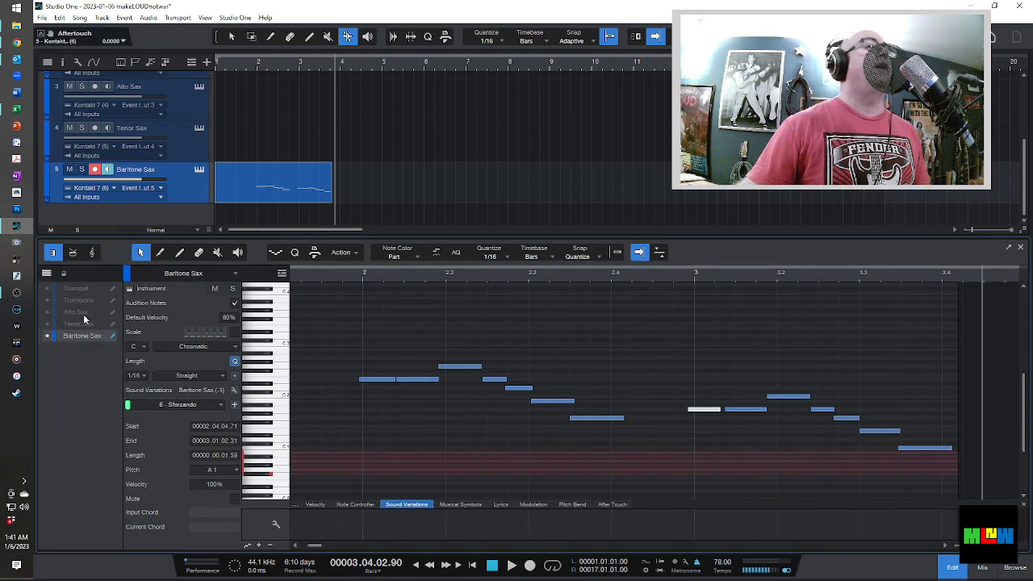
click(46, 275)
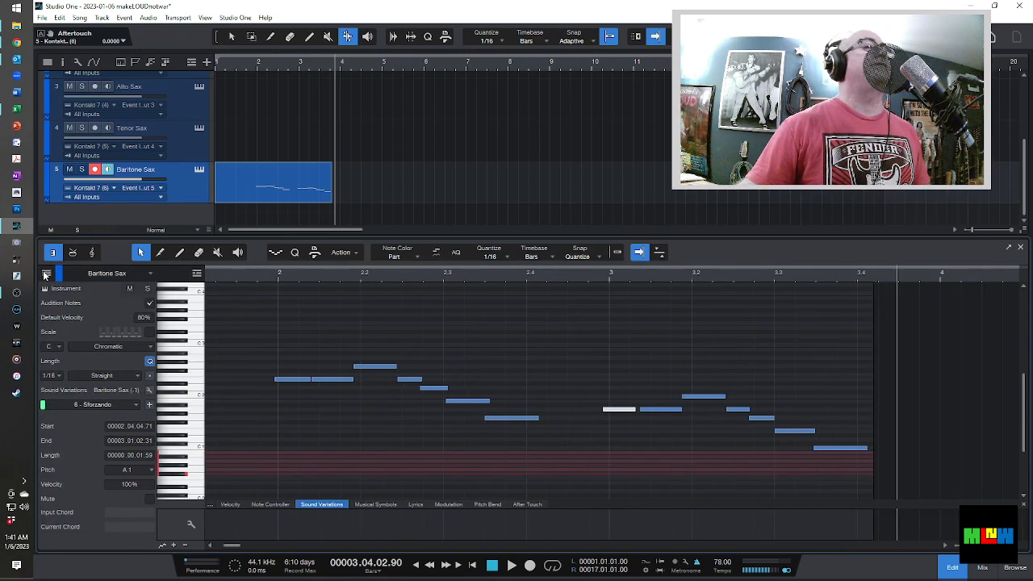
click(149, 392)
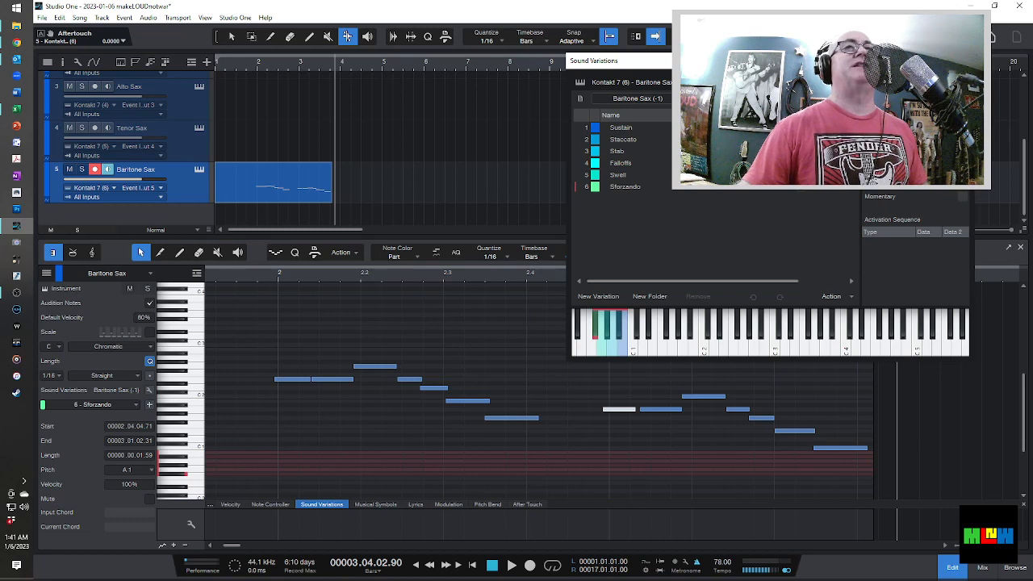
Try the Soprano Flute, Flugelhorn and Trumpet Mute sound variation presets on the Baritone Sax, and activate the Trumpet Mute's Shakes (high only) variation.
click(637, 97)
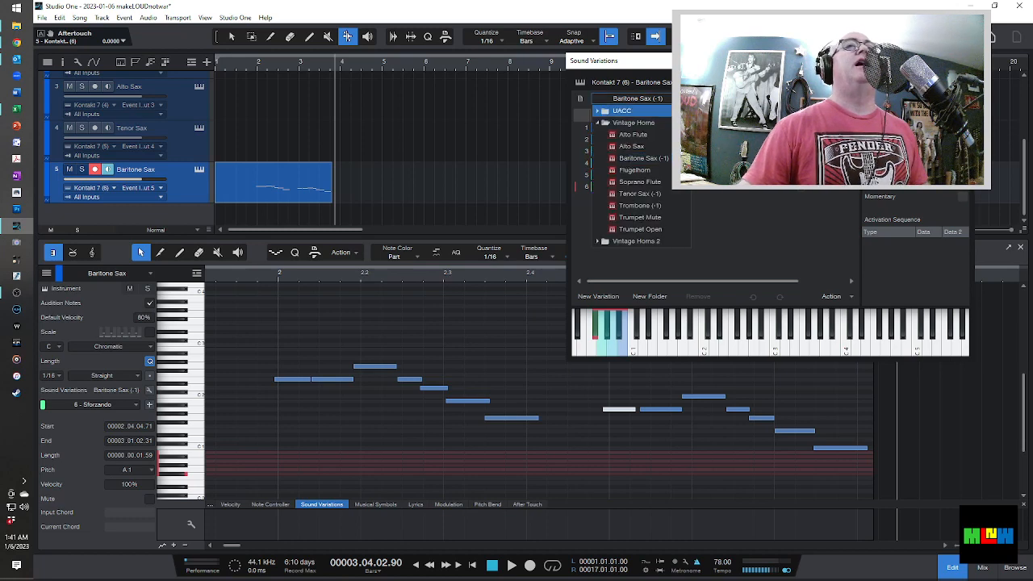
click(652, 181)
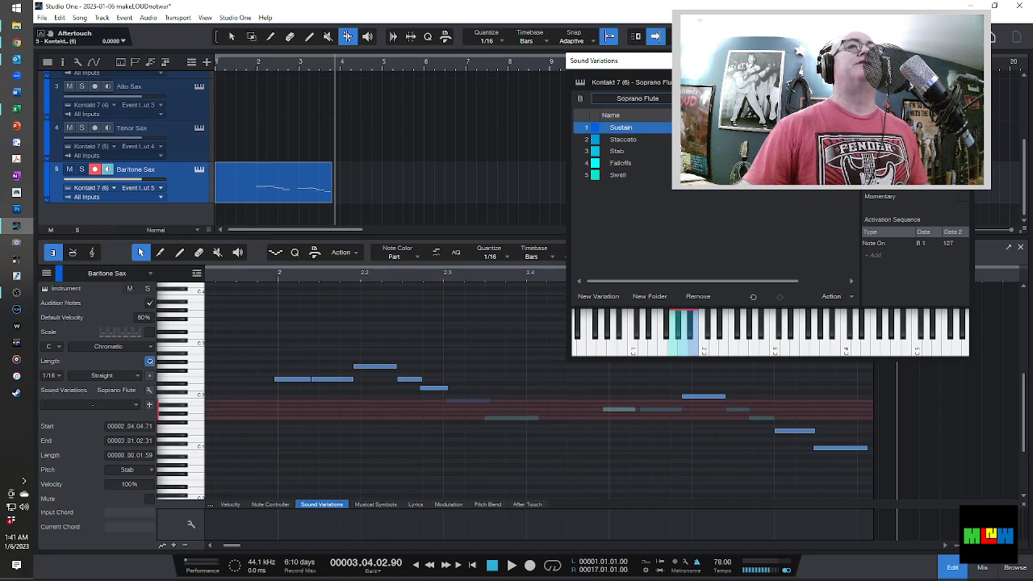
click(637, 97)
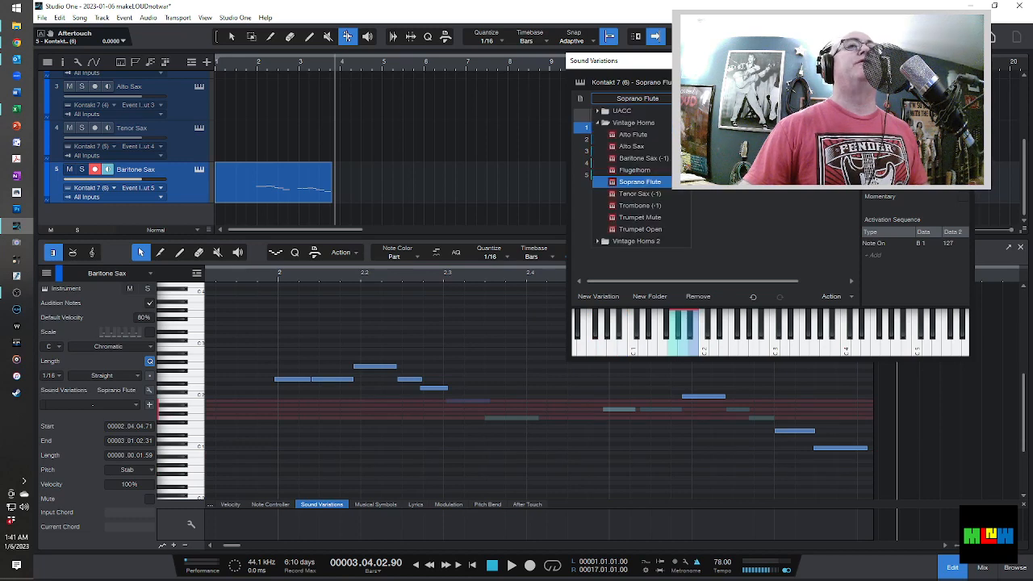
click(645, 170)
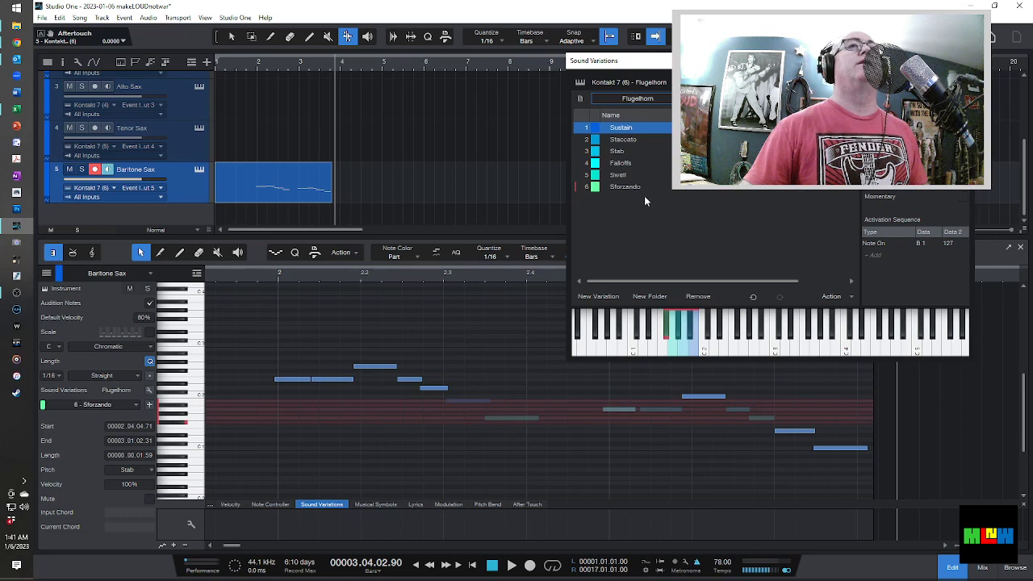
click(637, 99)
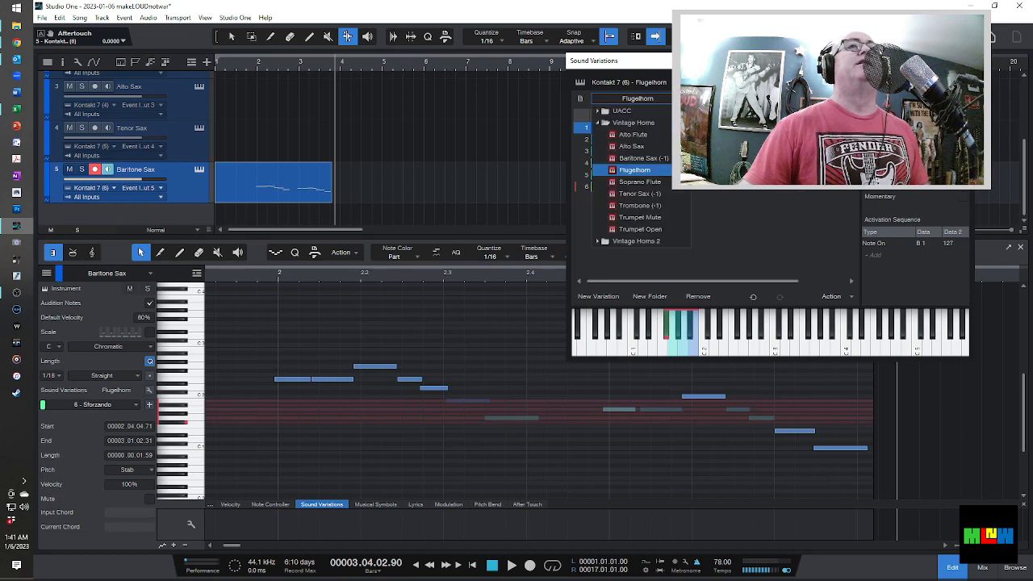
click(641, 216)
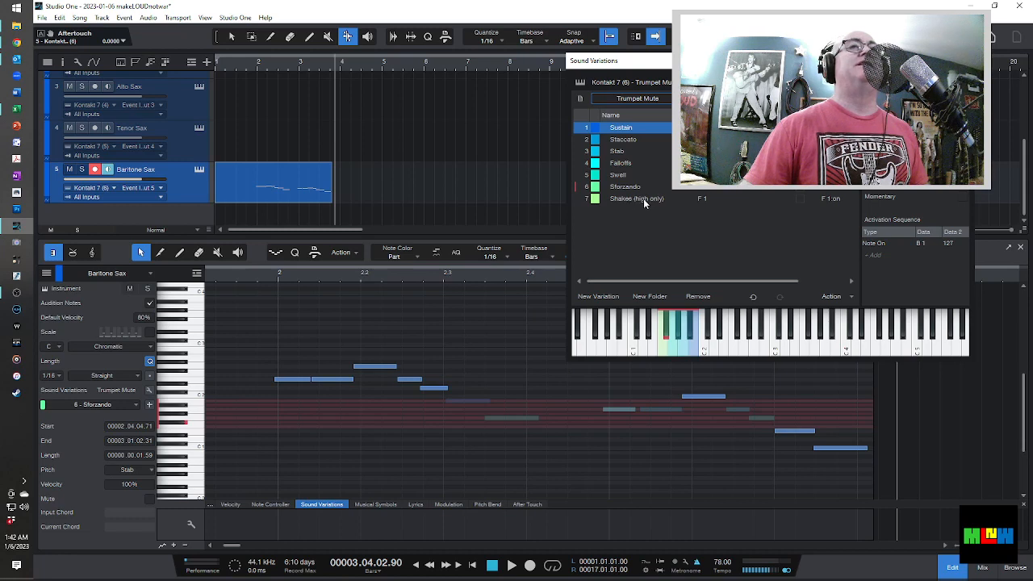
click(643, 199)
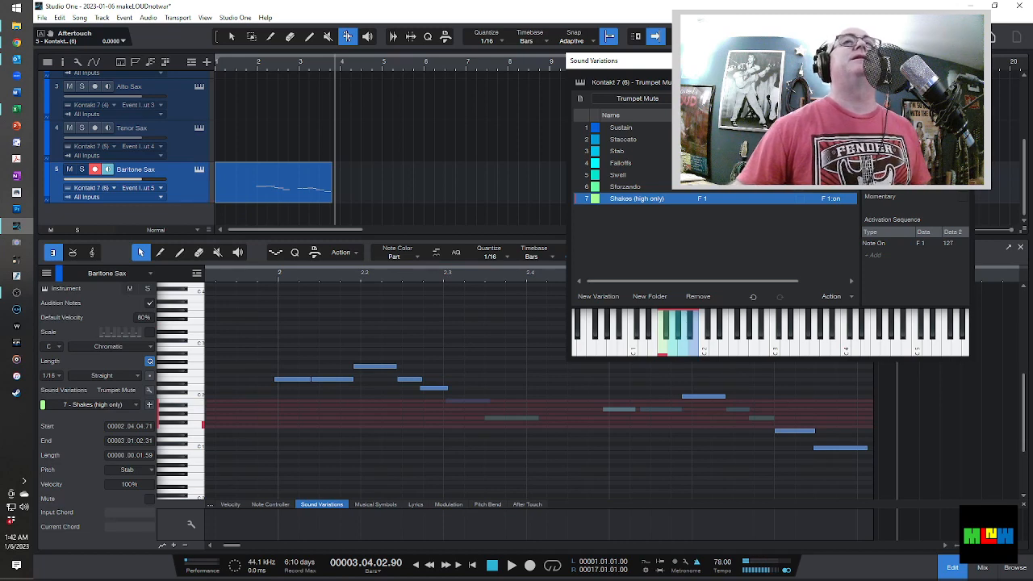
Check the Trumpet track's Kontakt instrument, arm the track for recording, and return to its sound variations.
scroll(185, 132, up, 1)
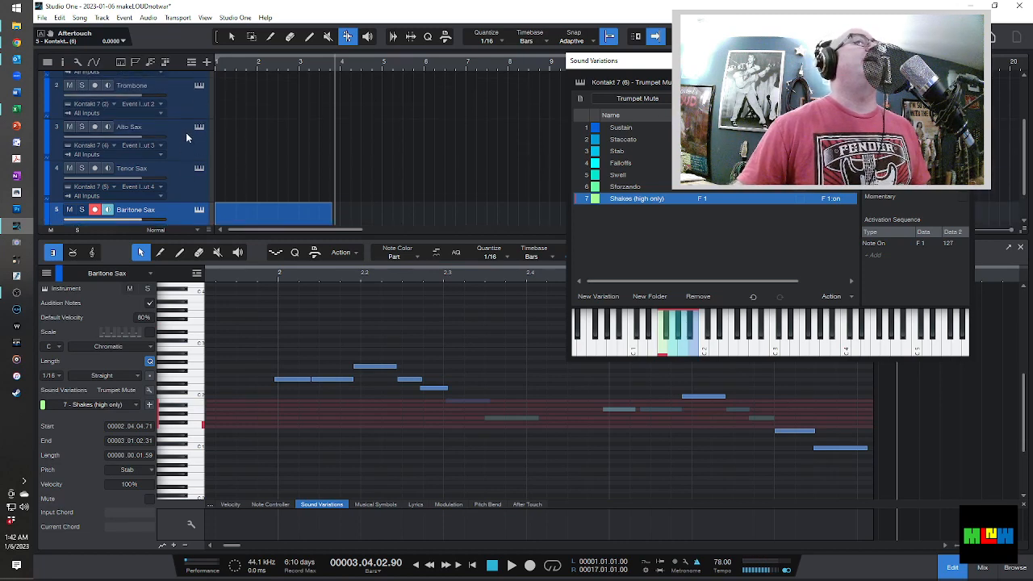
scroll(186, 132, up, 3)
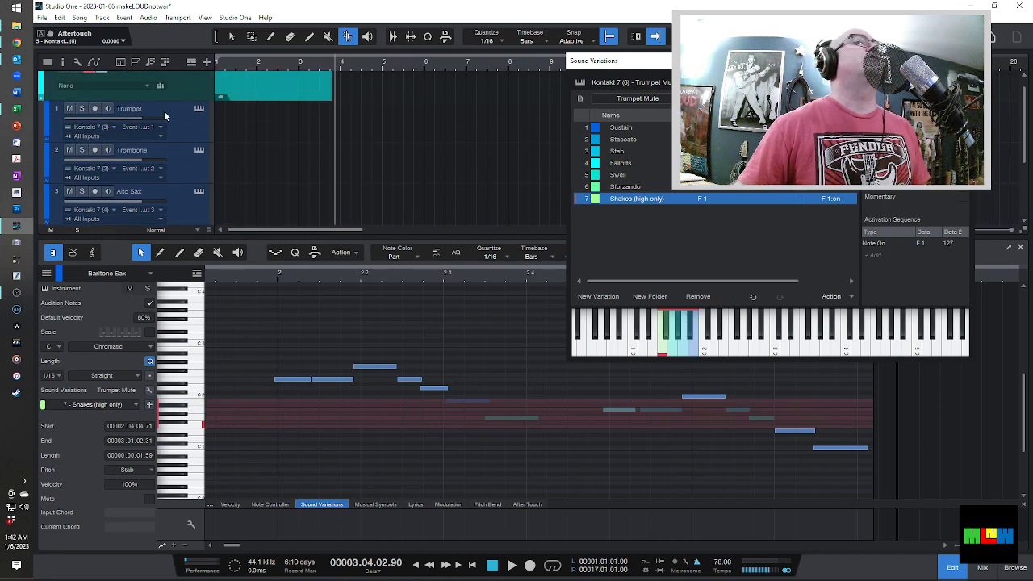
click(199, 109)
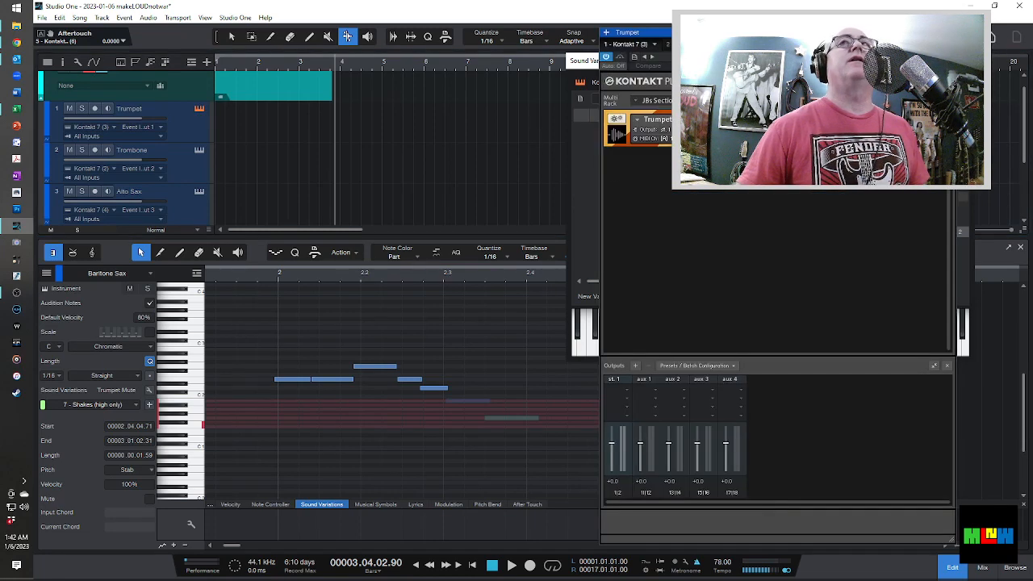
click(949, 32)
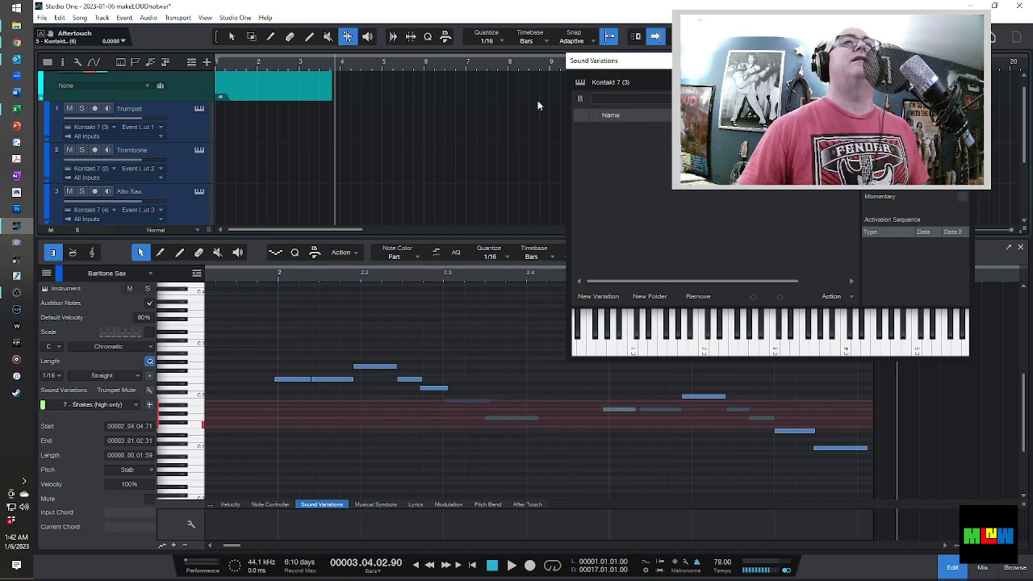
click(199, 109)
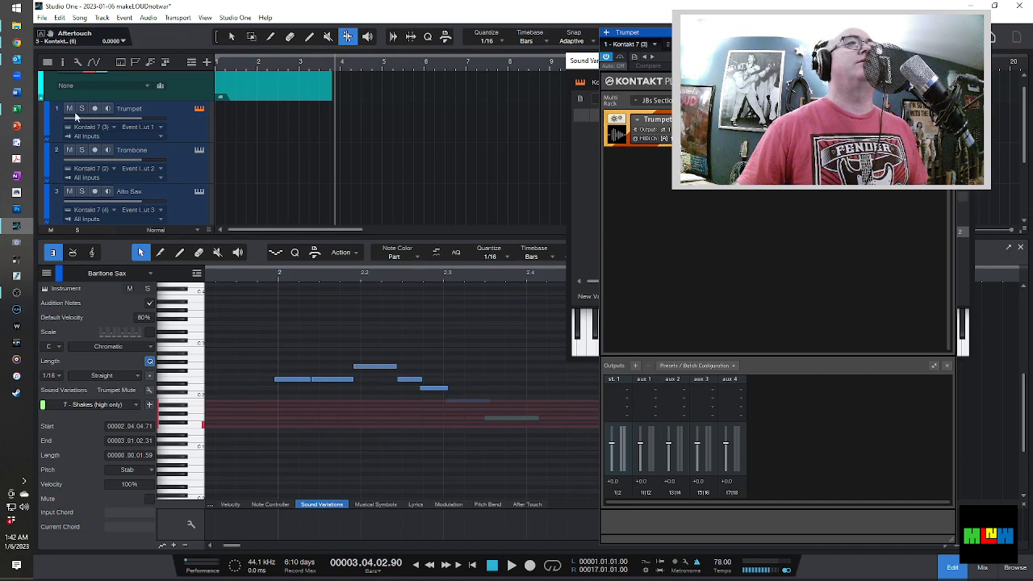
click(94, 109)
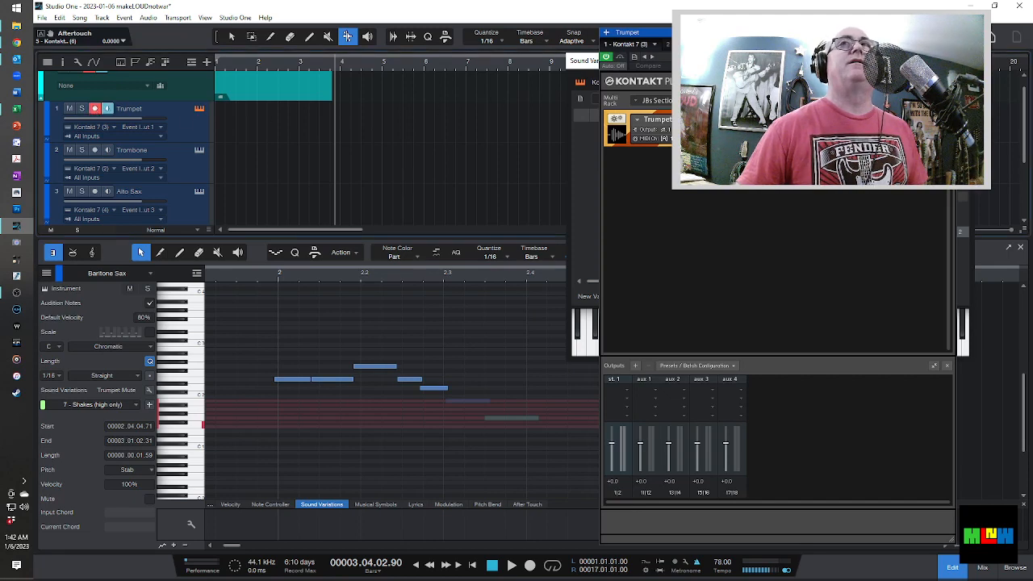
click(948, 32)
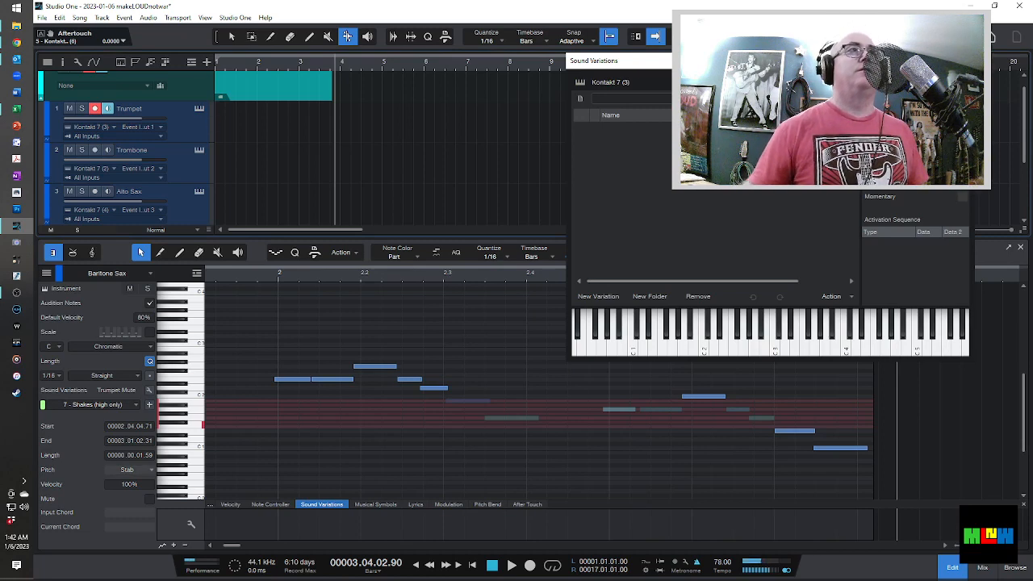
Disarm the Baritone Sax track and load the Vintage Horns Trumpet Open sound variation preset for the Trumpet.
scroll(168, 181, down, 3)
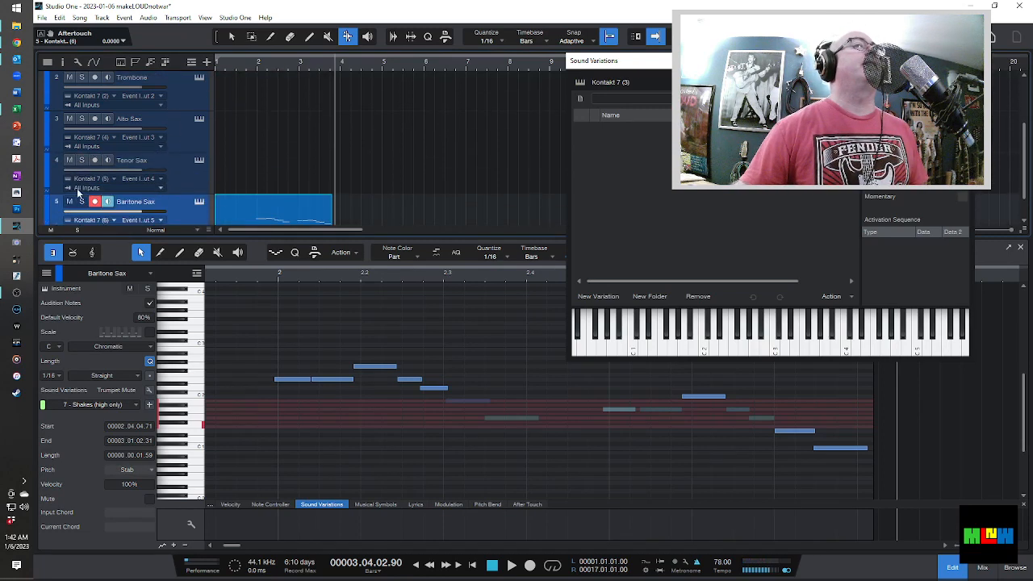
click(95, 202)
scroll(169, 169, up, 4)
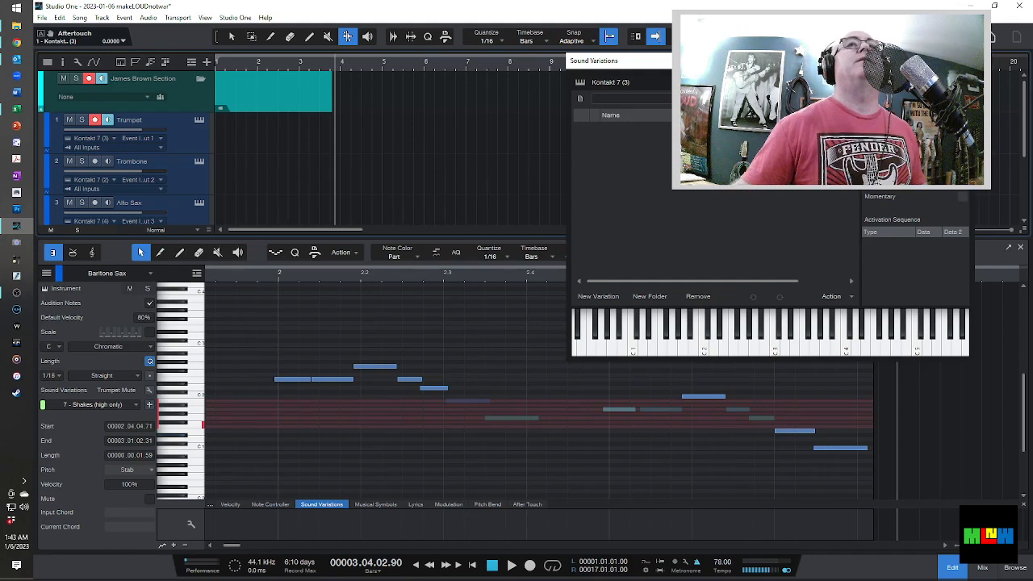
click(683, 99)
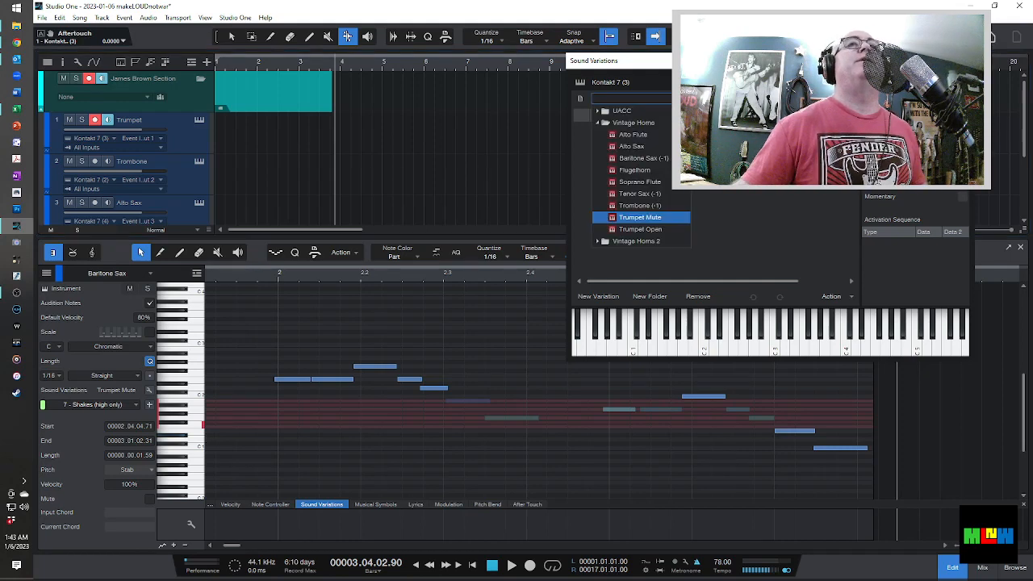
click(647, 228)
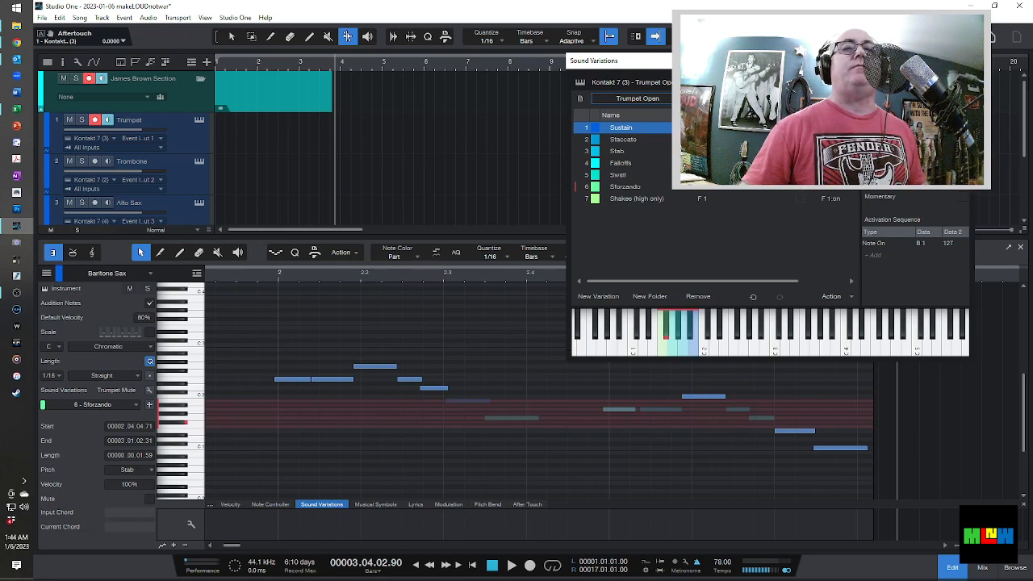
Move the Sound Variations window clear of the note editor and reload the Baritone Sax (-1) preset for the Baritone Sax track.
drag(766, 61, 817, 25)
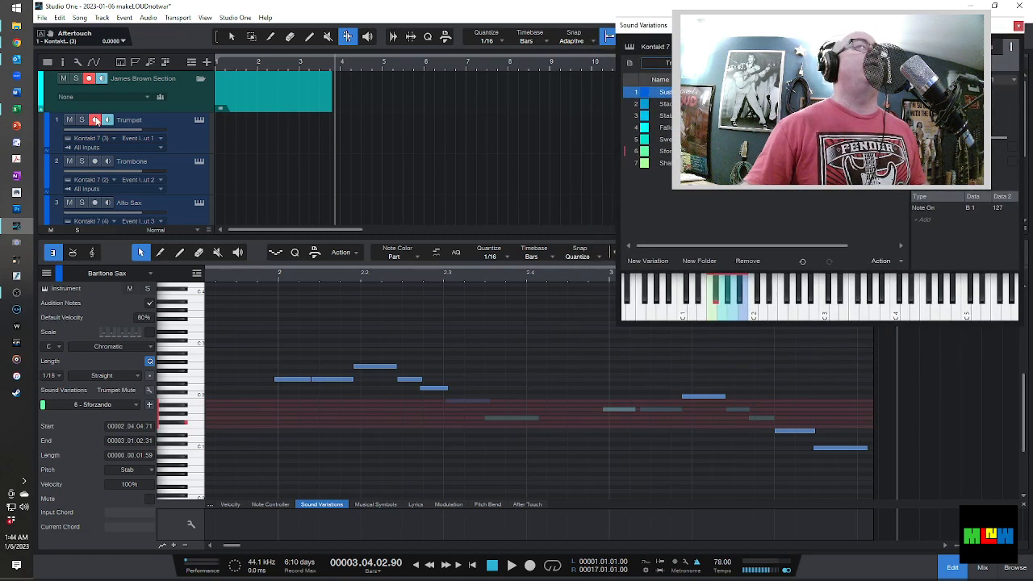
scroll(100, 122, down, 1)
scroll(188, 156, down, 2)
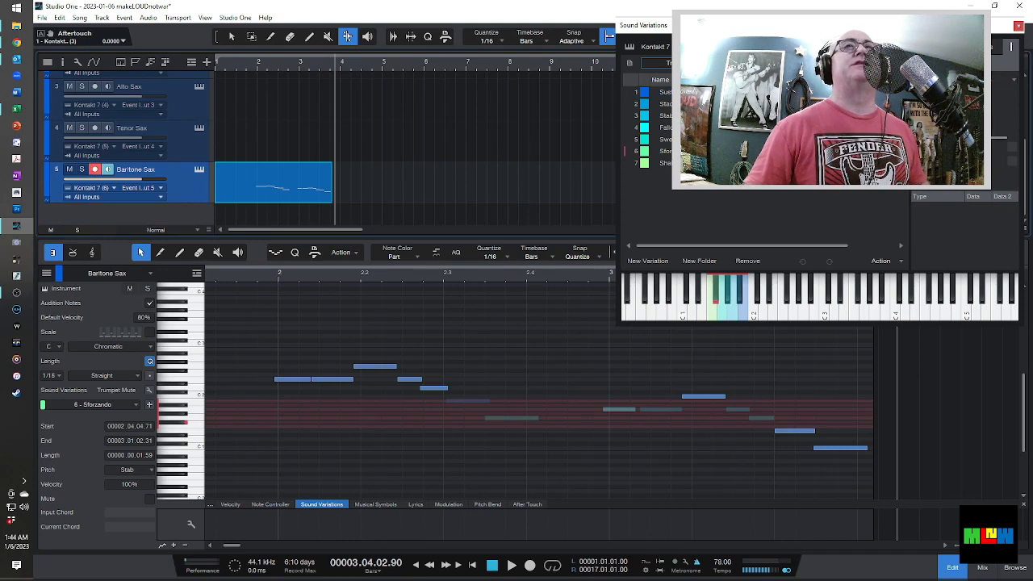
click(691, 63)
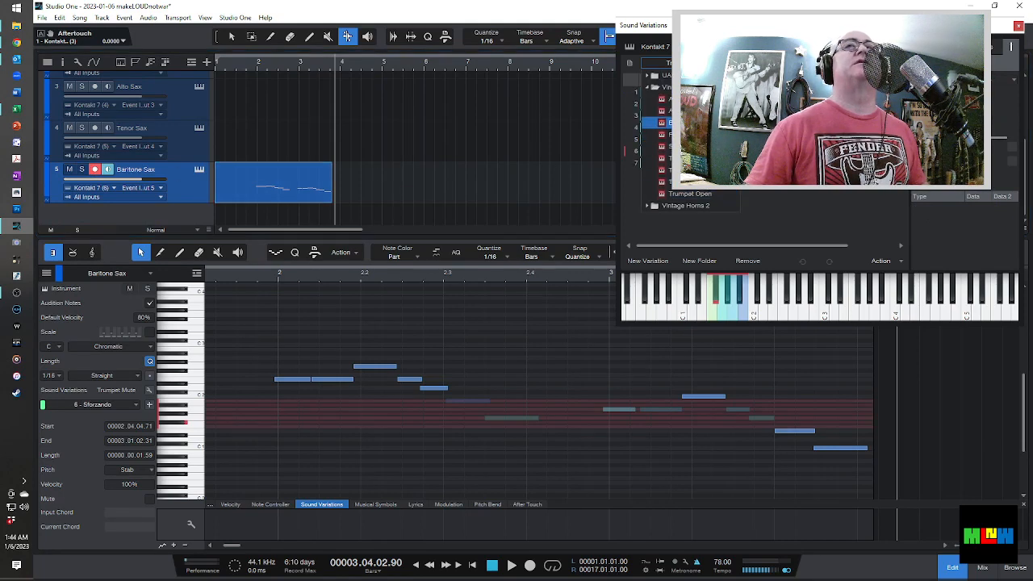
click(666, 123)
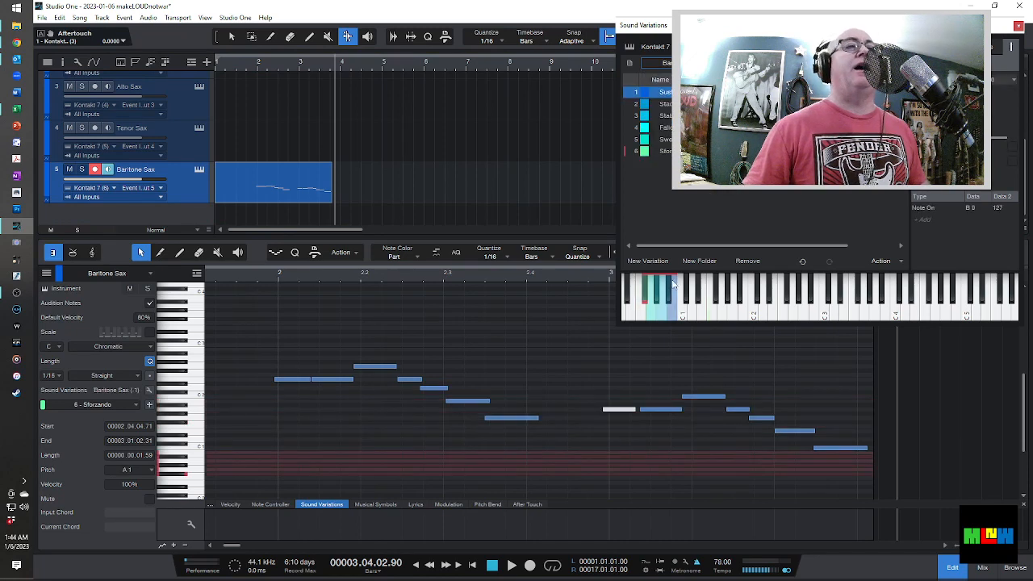
Play back both Baritone Sax riffs from just before bar 2.
click(243, 280)
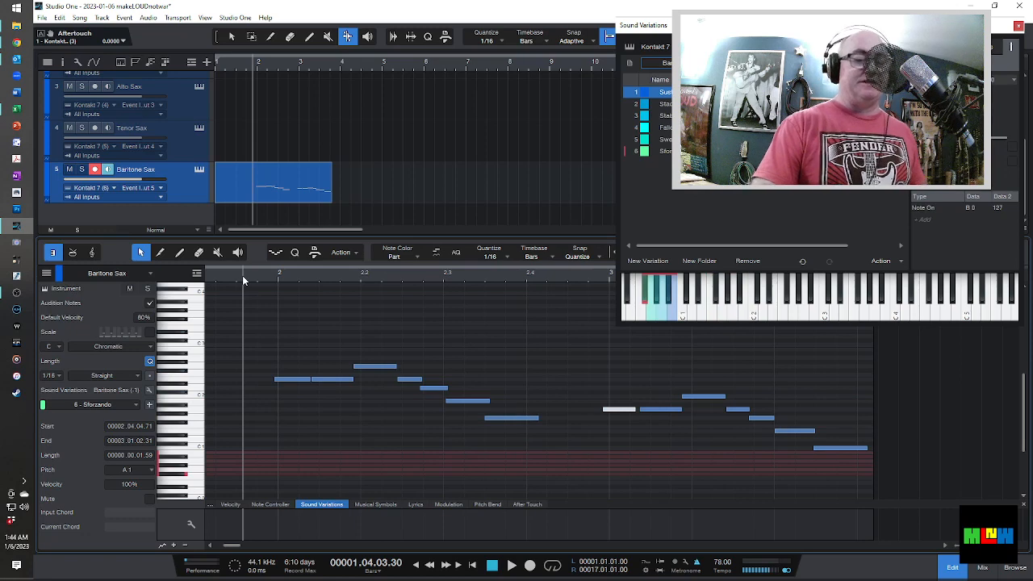
key(space)
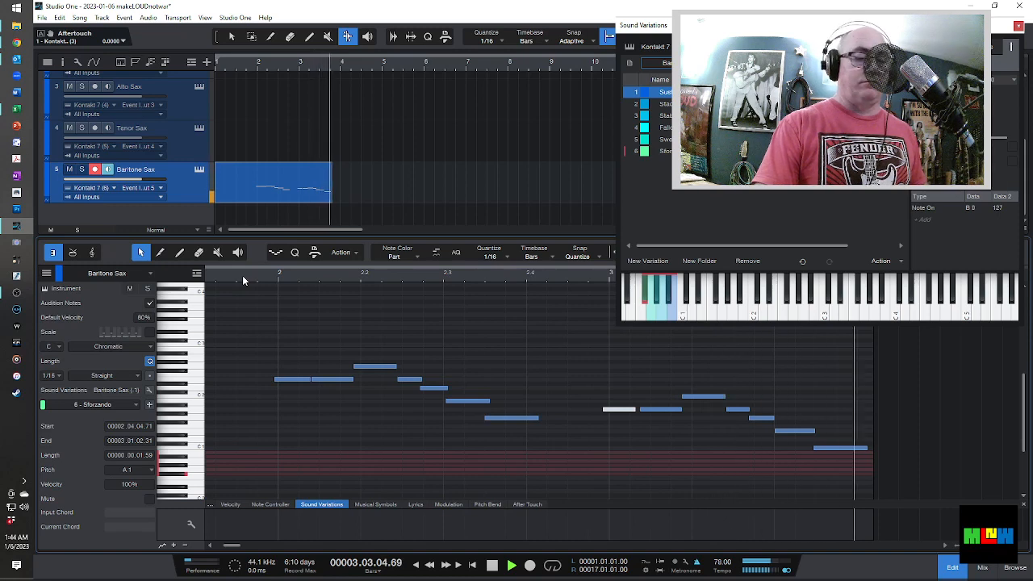
key(space)
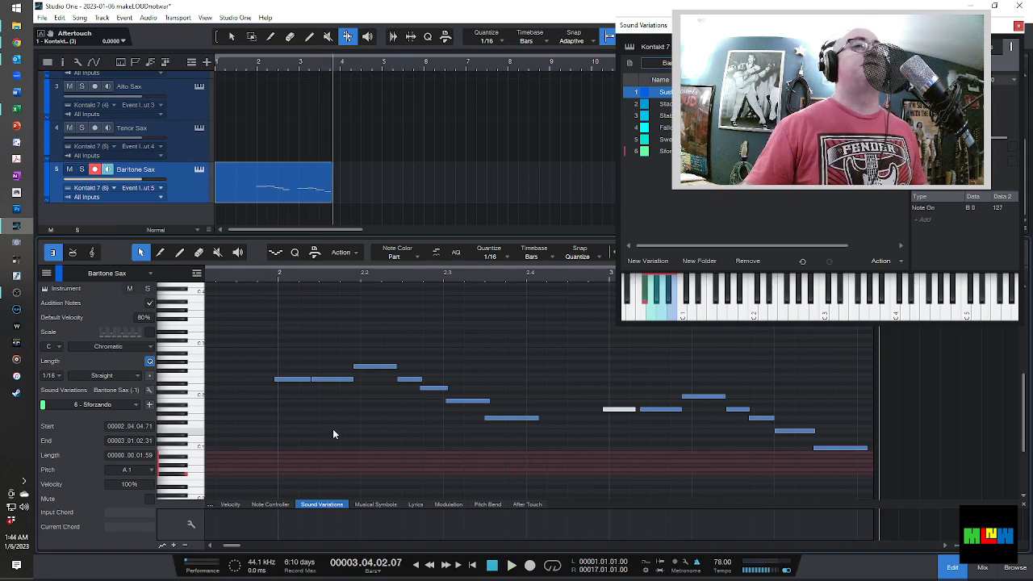
Look through the articulations available for the first E 2 note of the first riff.
click(287, 379)
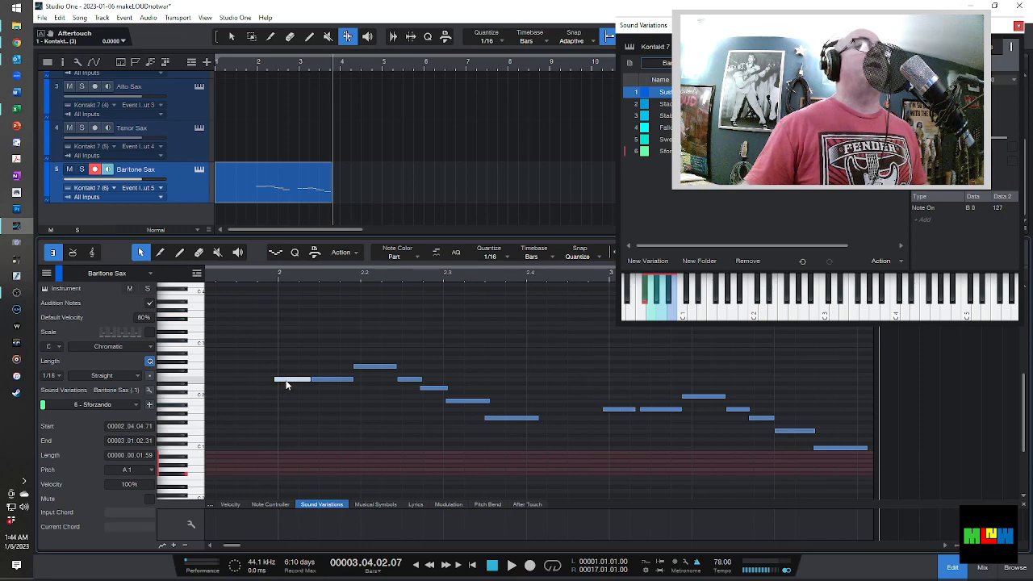
right_click(286, 385)
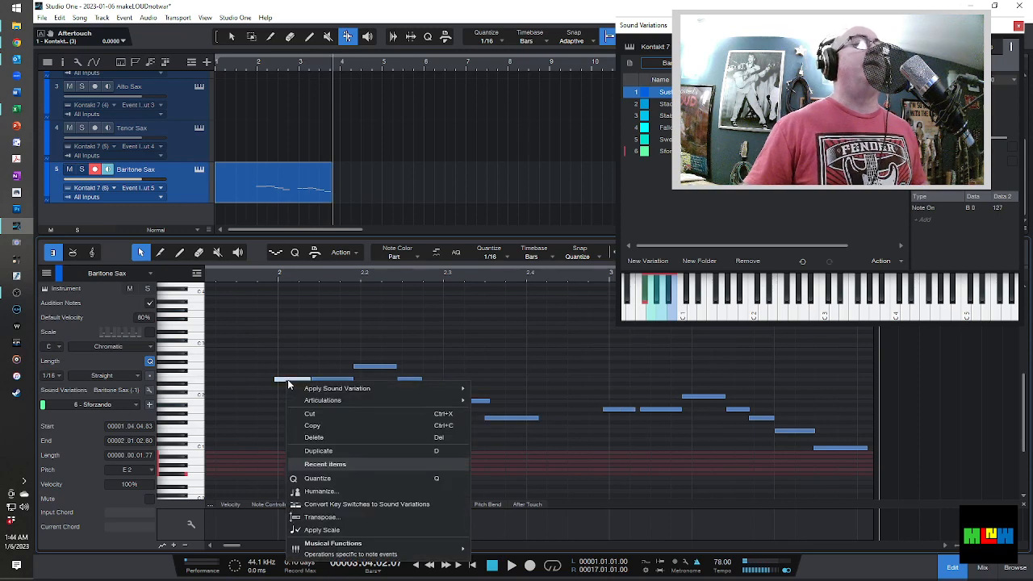
mouse_move(335, 401)
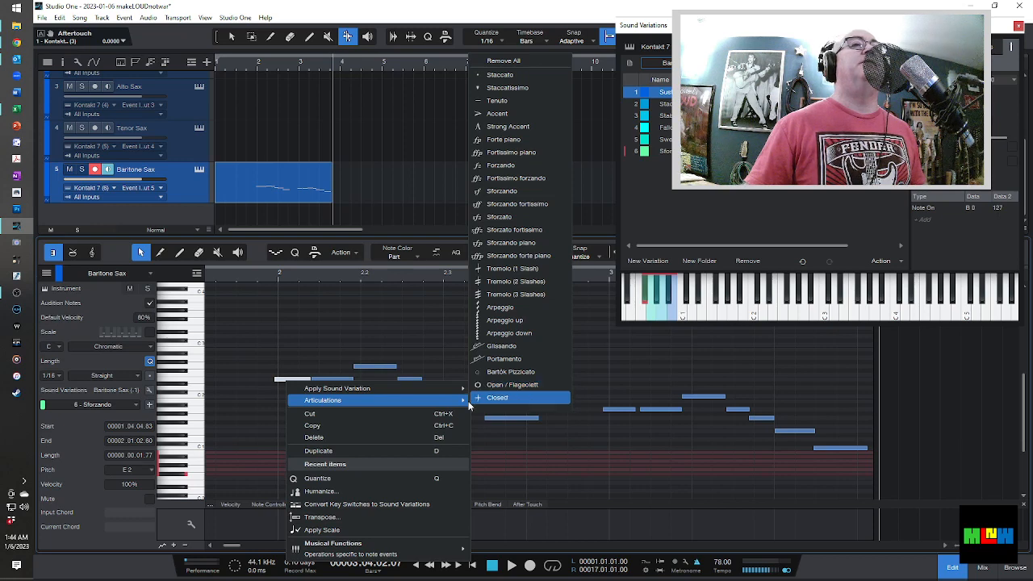
click(253, 400)
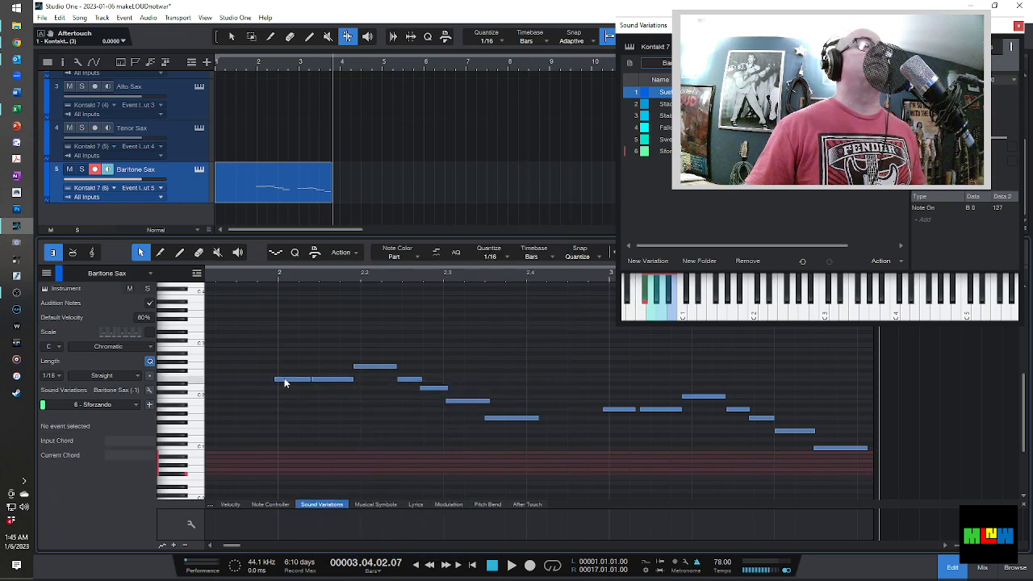
Assign the Stab sound variation to the first riff's opening E 2 note and Sustain to the second E 2 note.
click(284, 380)
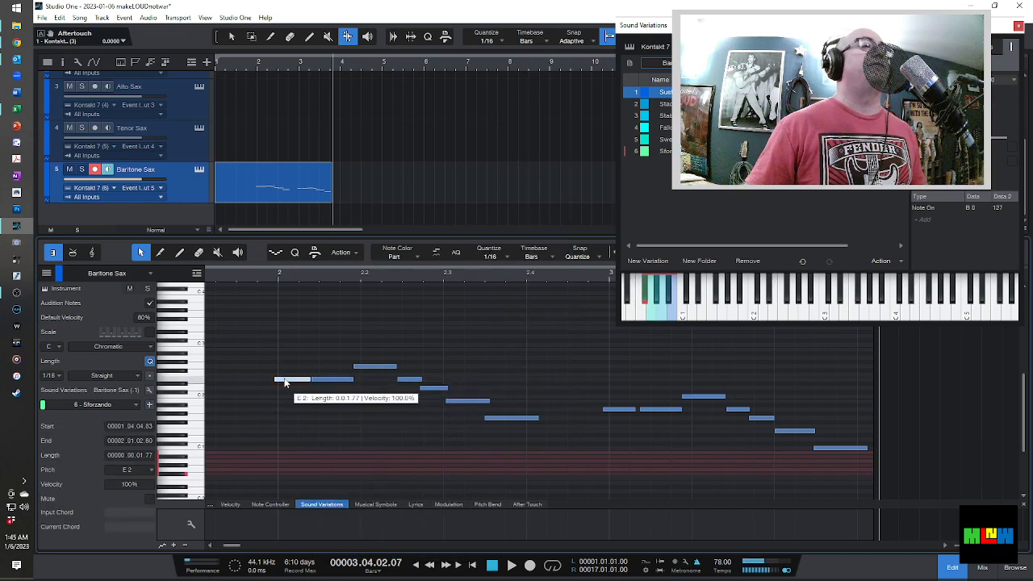
click(135, 406)
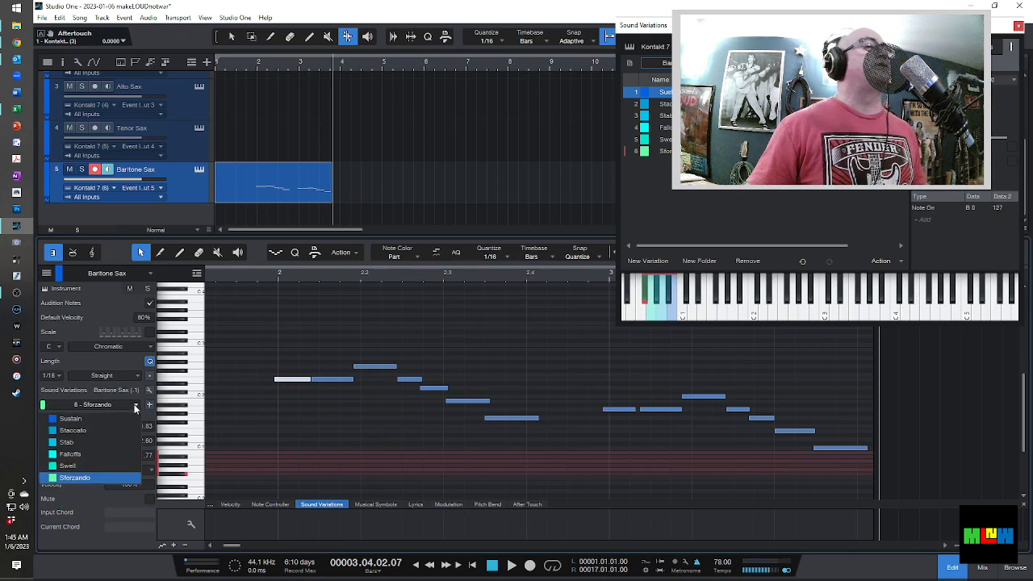
click(93, 441)
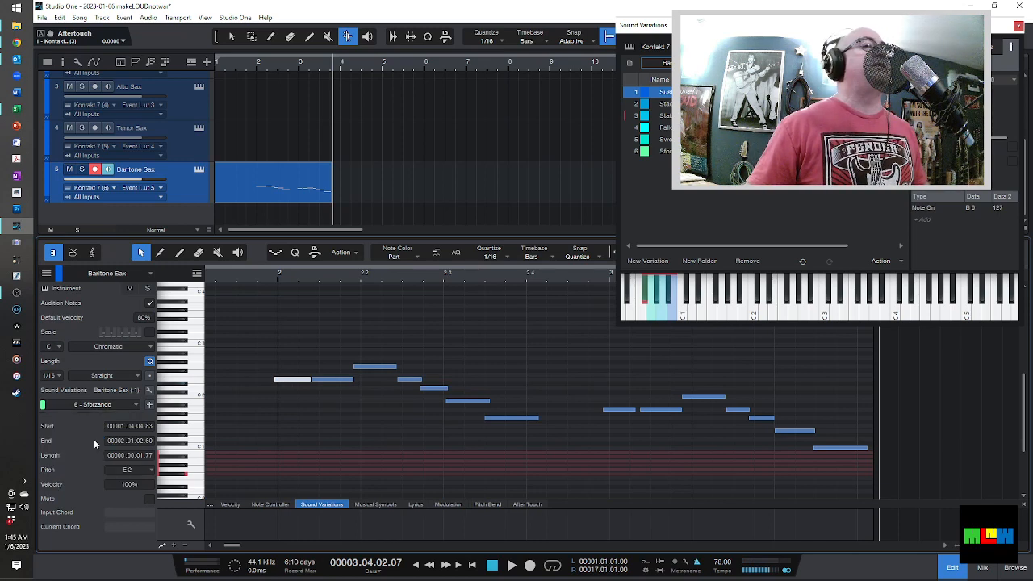
click(338, 379)
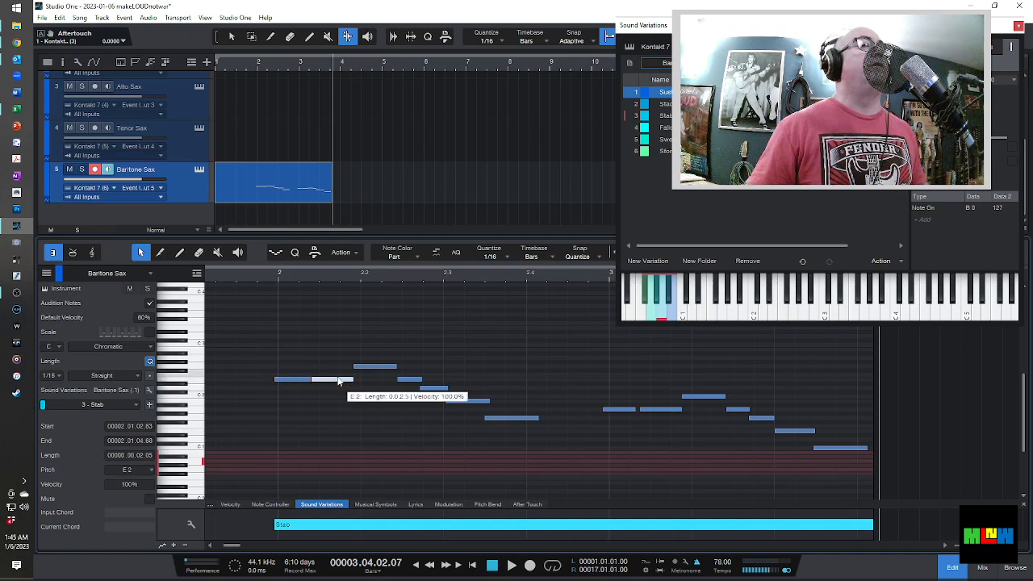
click(136, 403)
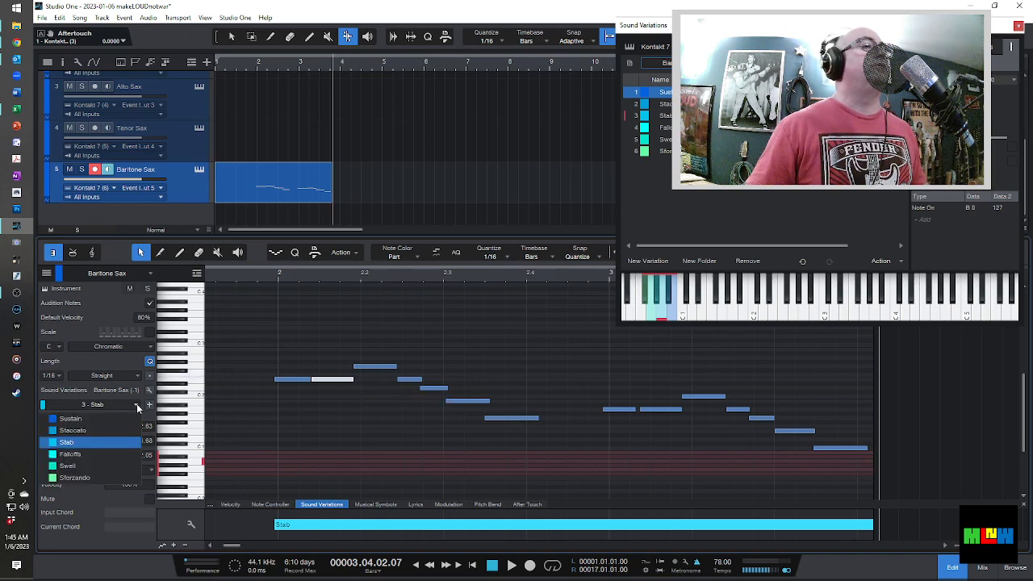
click(112, 417)
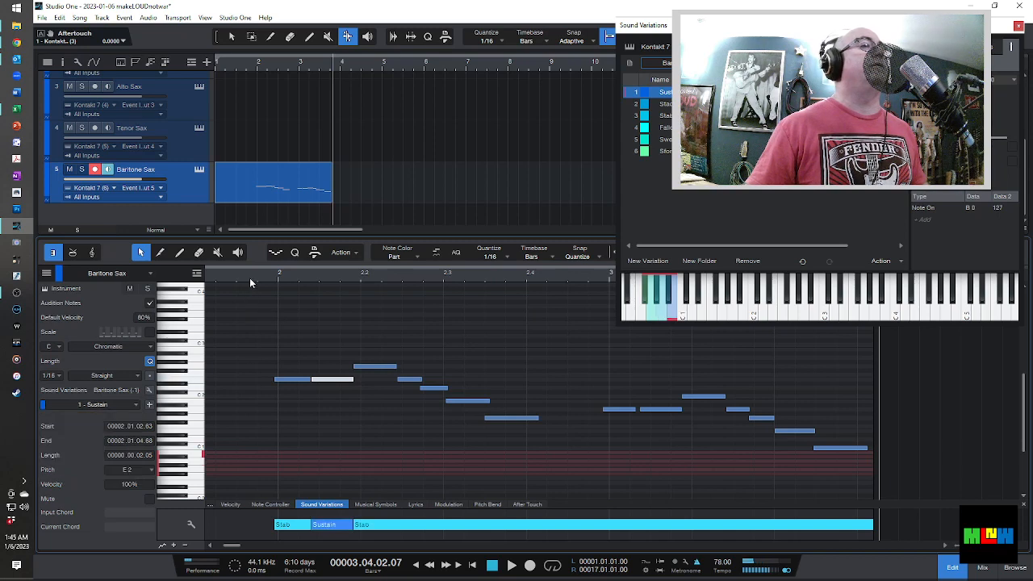
Check the first riff's two opening E 2 notes and play the riff back twice from just before bar 2.
click(281, 379)
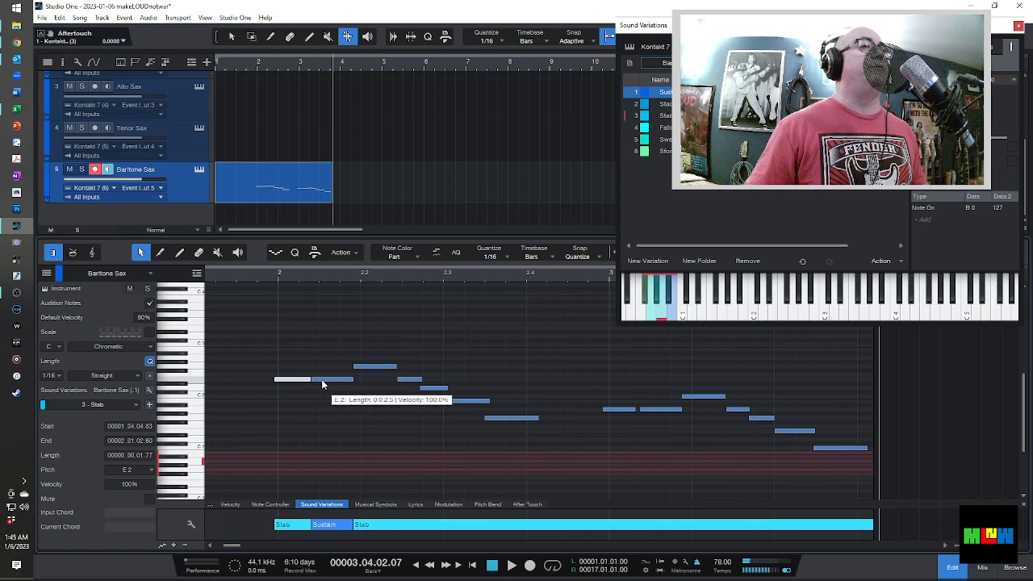
click(321, 379)
click(237, 276)
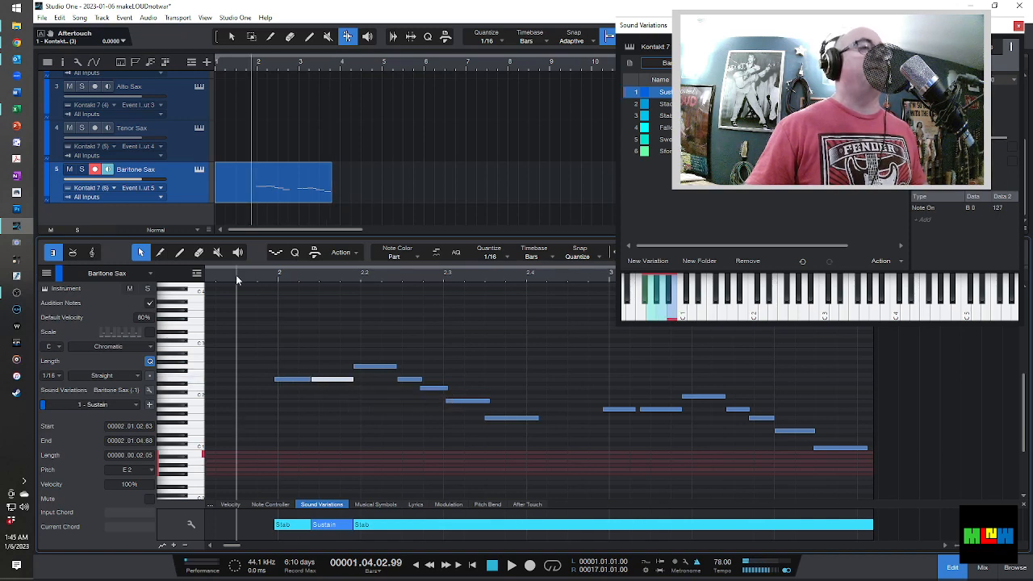
key(space)
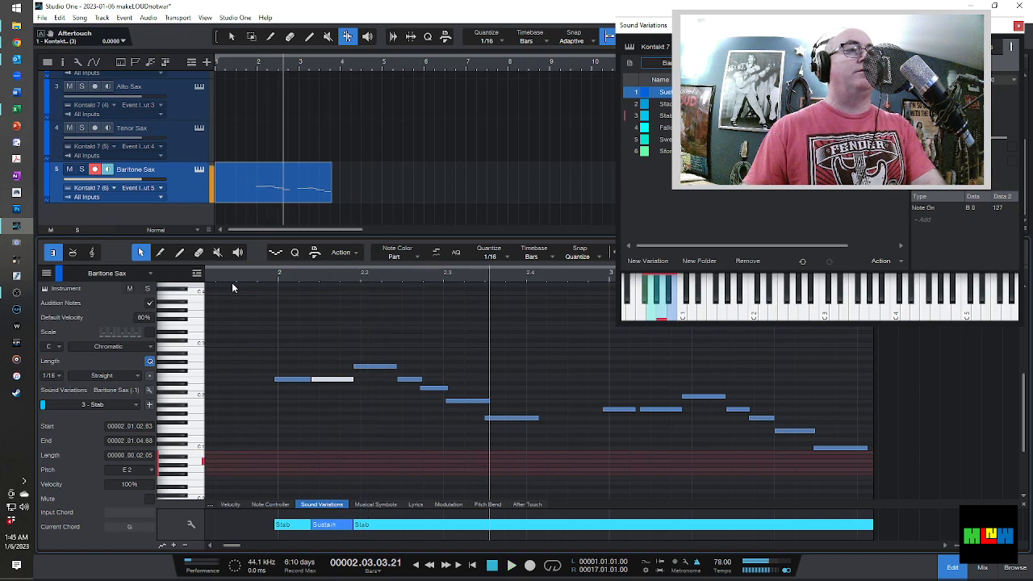
click(286, 380)
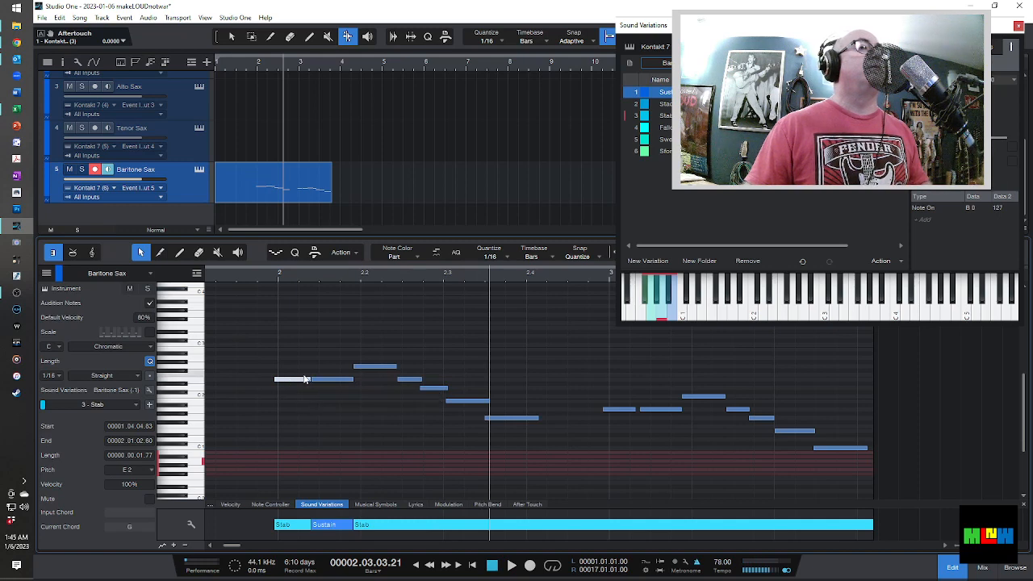
click(240, 275)
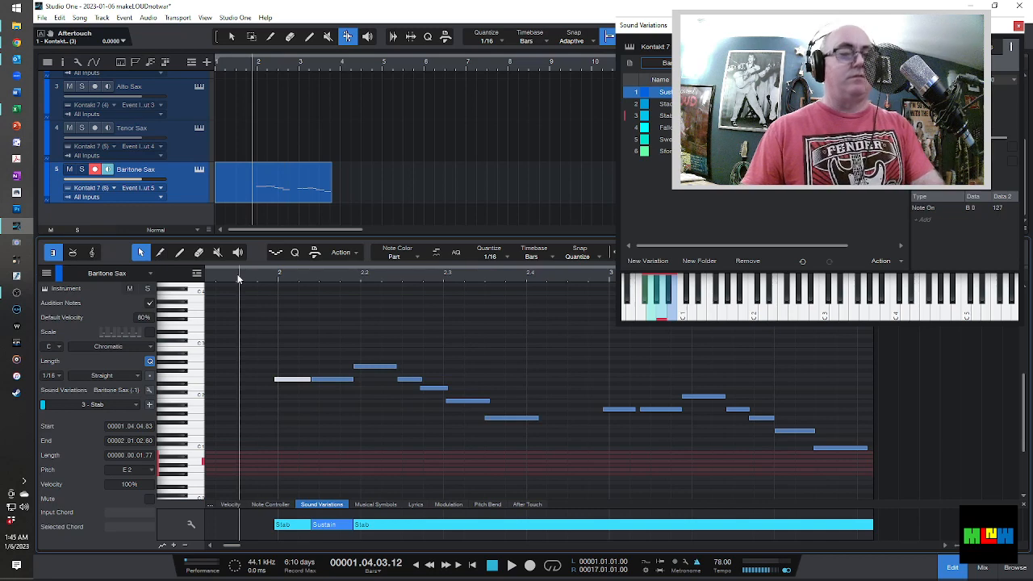
key(space)
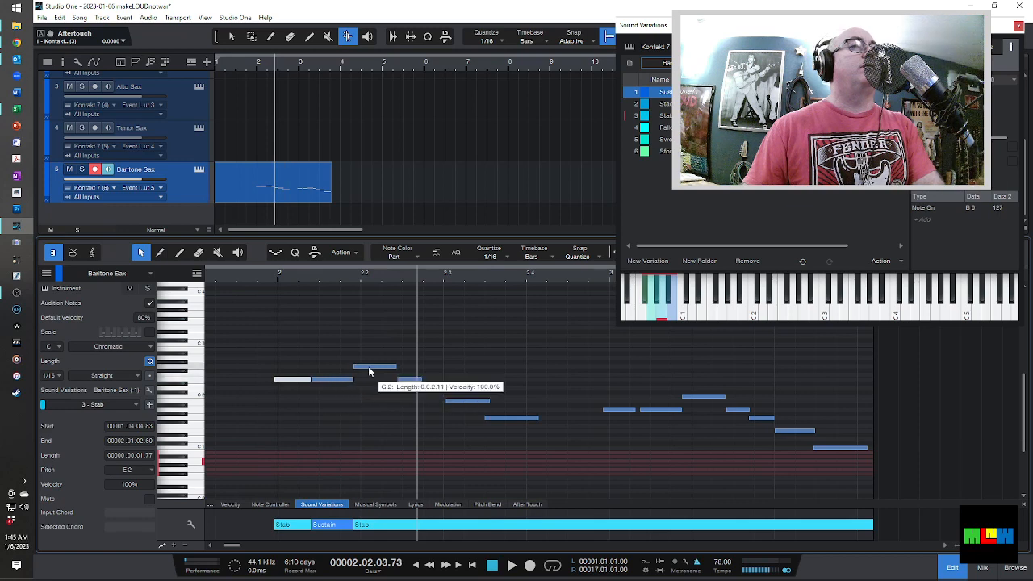
Assign the Sustain sound variation to the first riff's G 2 note.
click(380, 367)
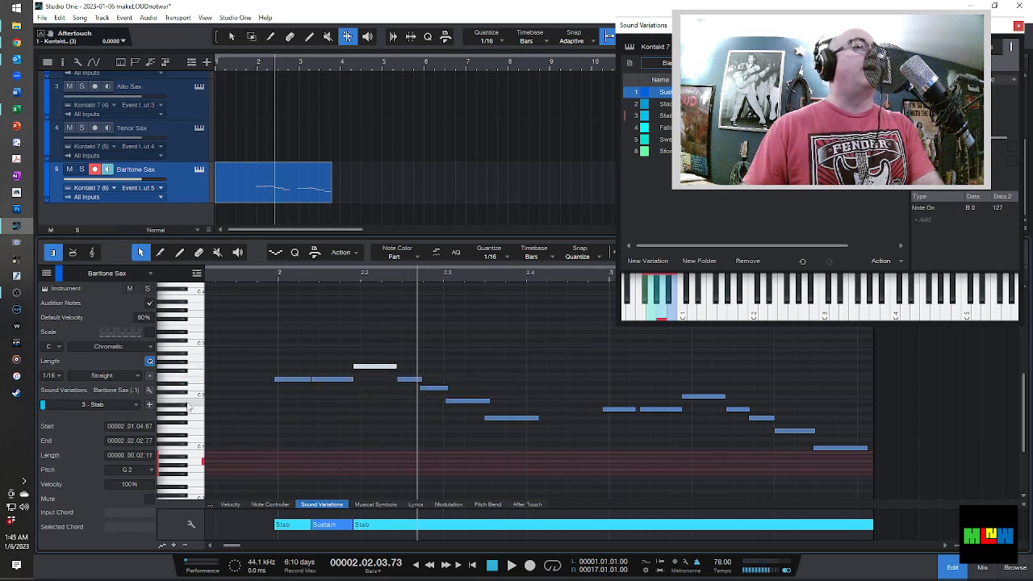
click(137, 405)
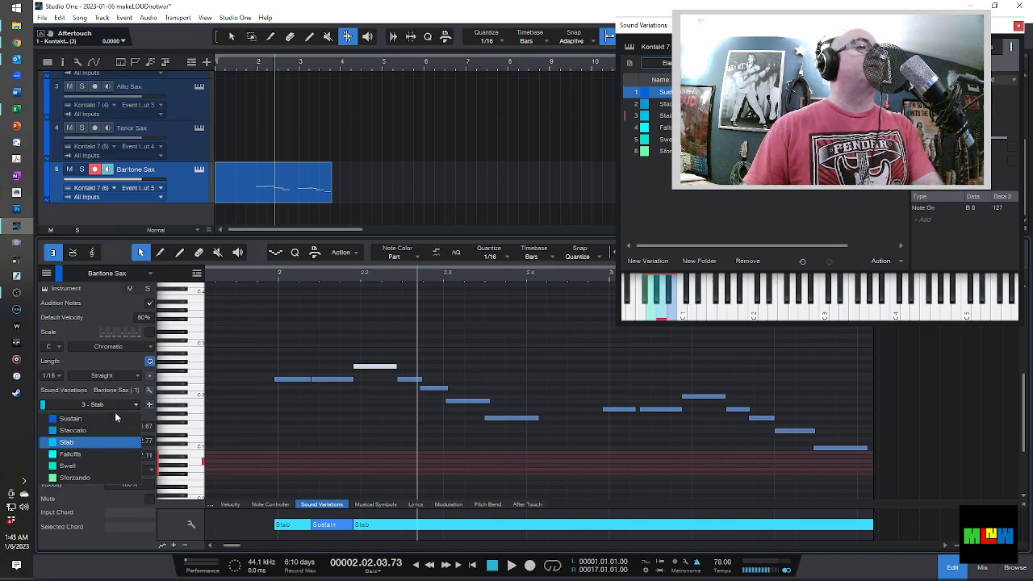
click(115, 417)
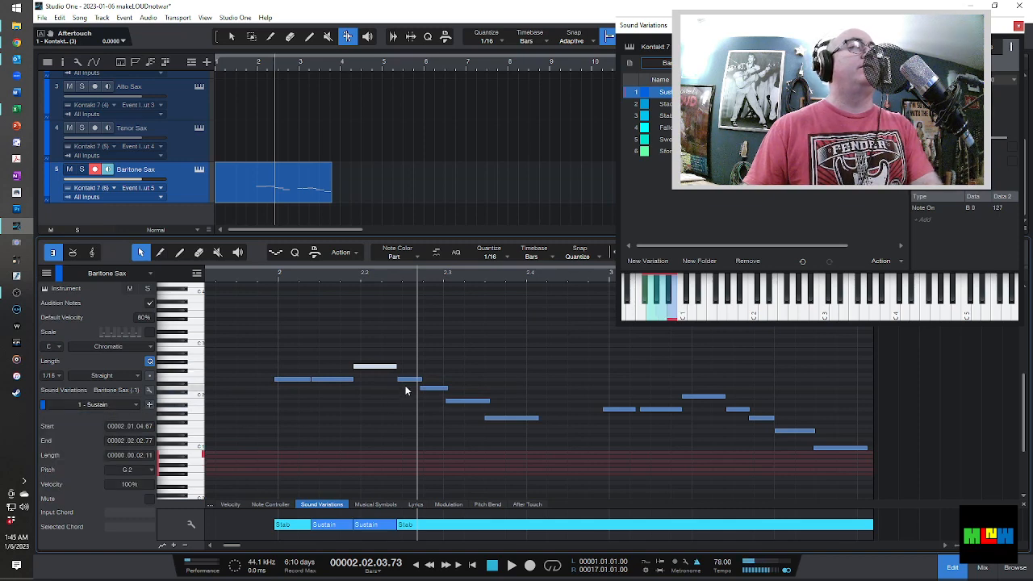
Assign the Staccato sound variation to the first riff's short E 2 note after the G 2 and to its D 2 note.
click(410, 379)
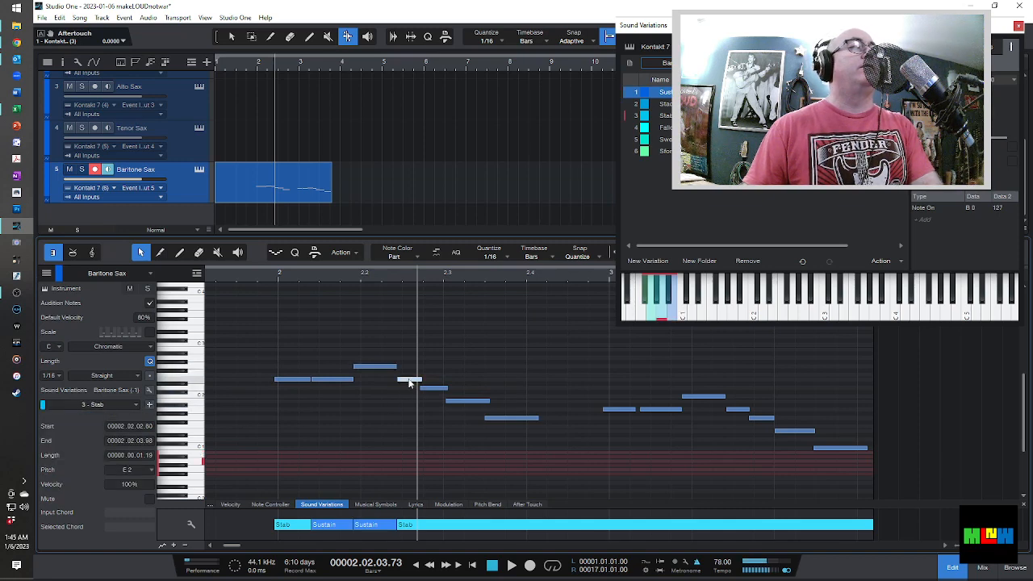
click(137, 405)
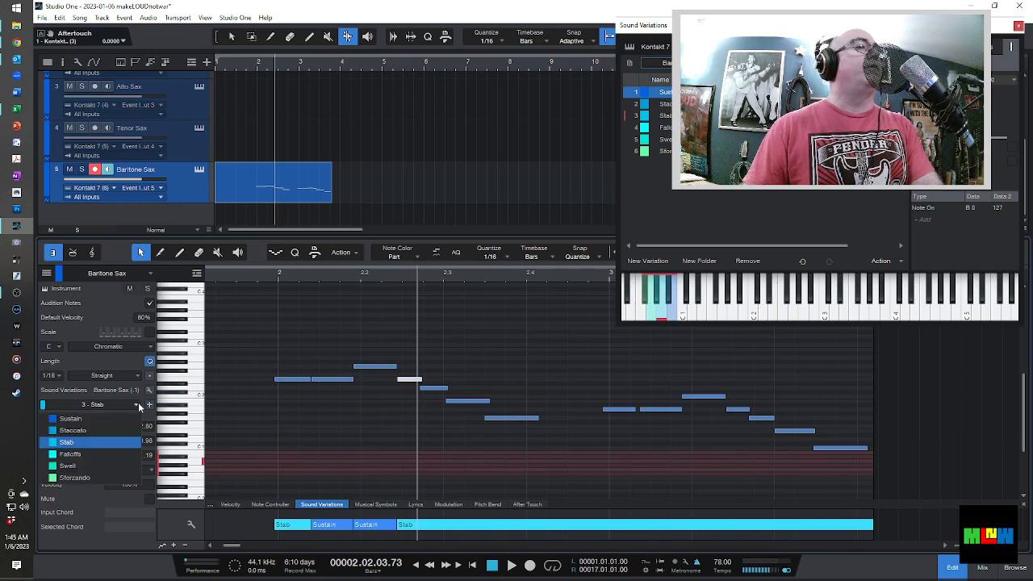
click(107, 430)
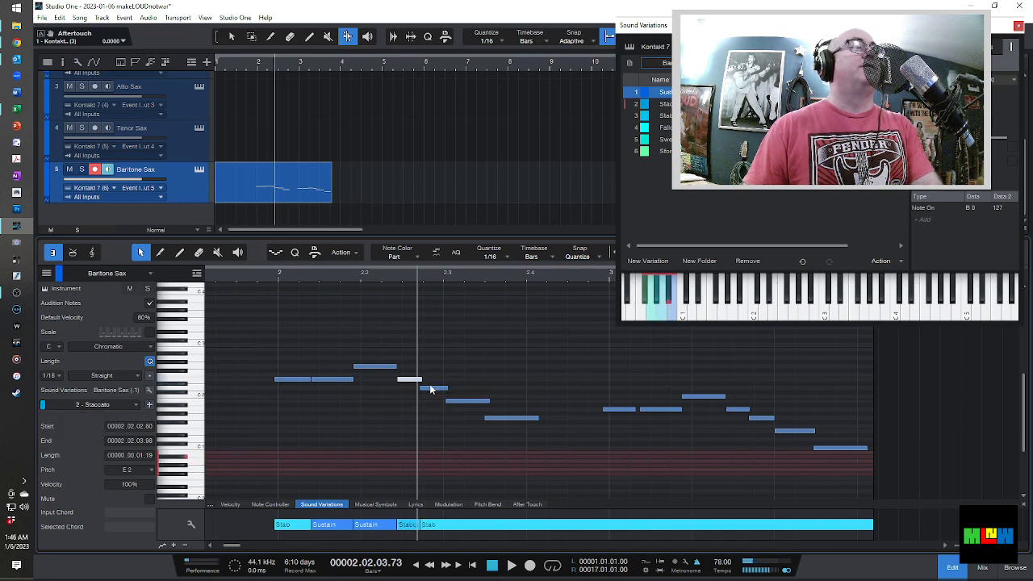
click(430, 389)
click(123, 406)
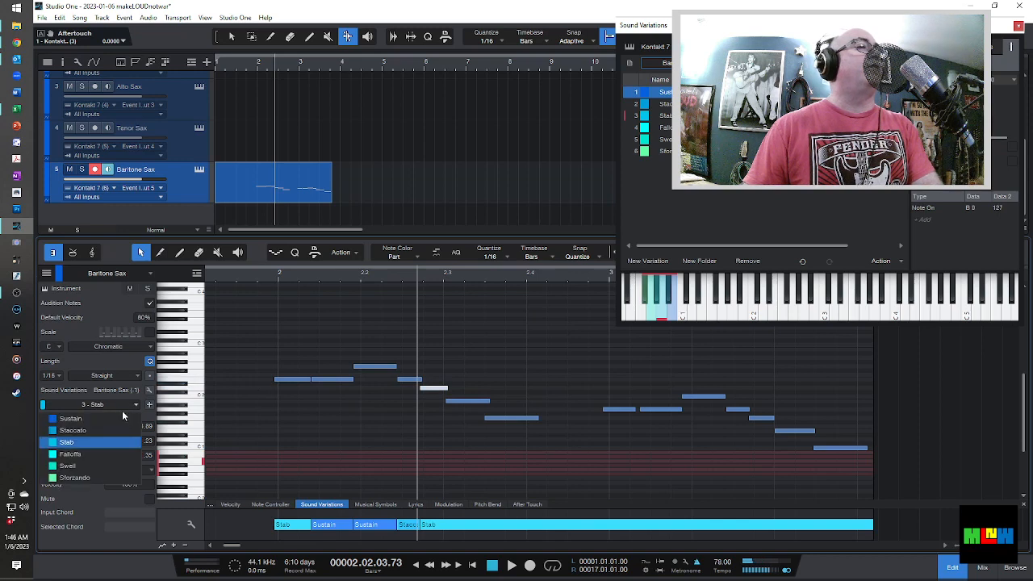
click(97, 430)
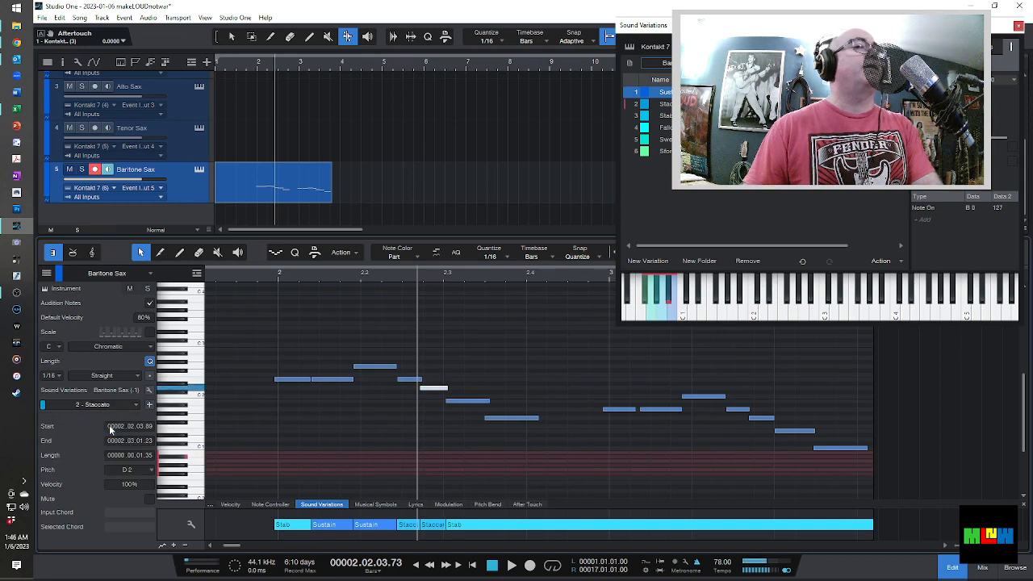
Assign the Falloffs sound variation to the first riff's last two notes, B 1 and G 1.
click(467, 401)
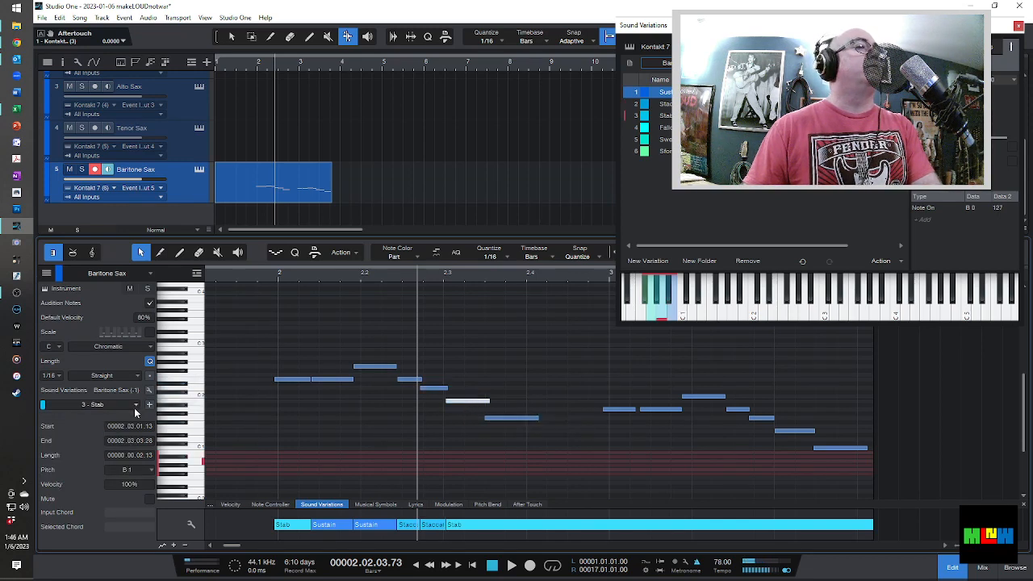
click(134, 408)
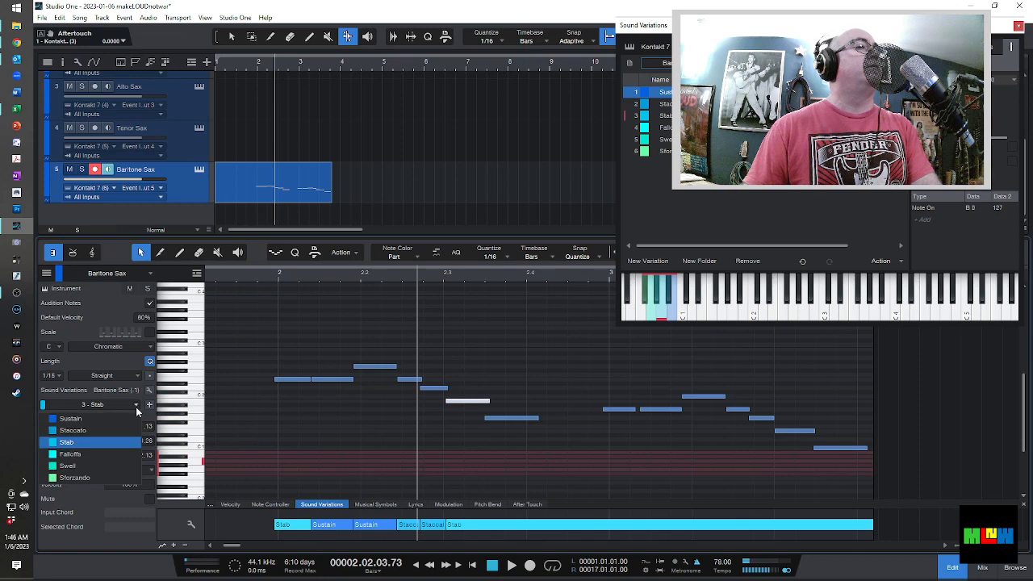
click(100, 455)
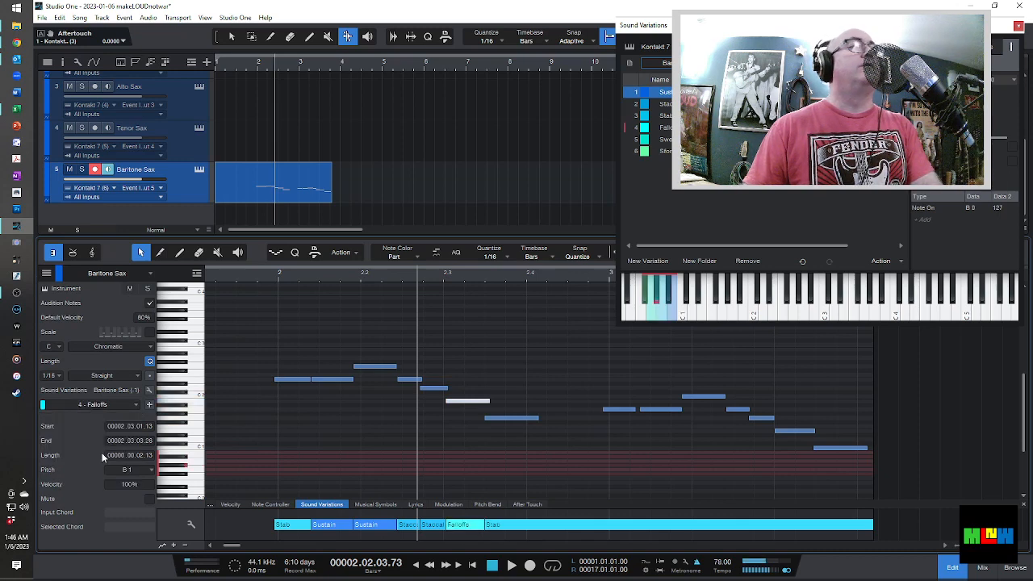
click(510, 418)
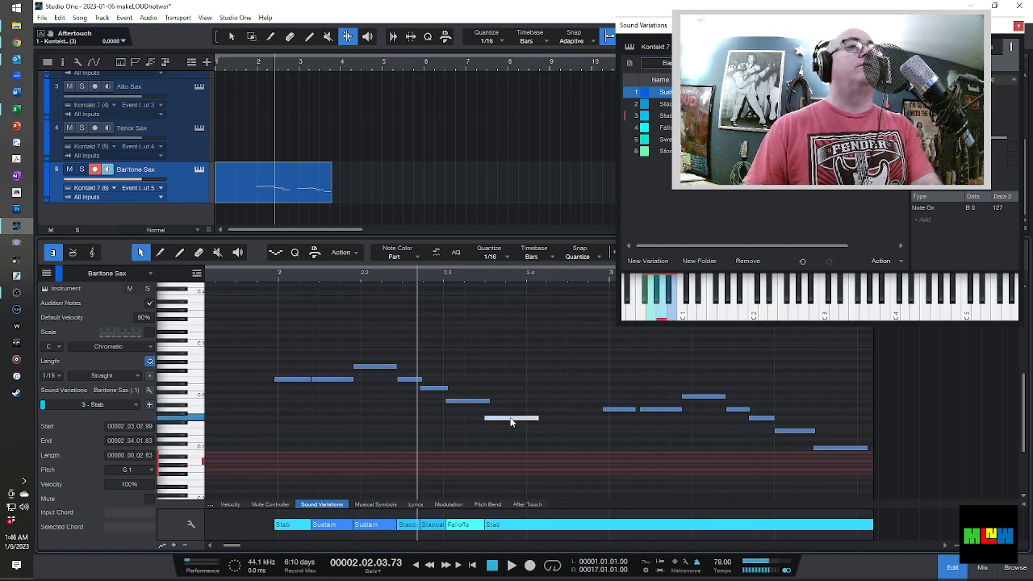
click(127, 403)
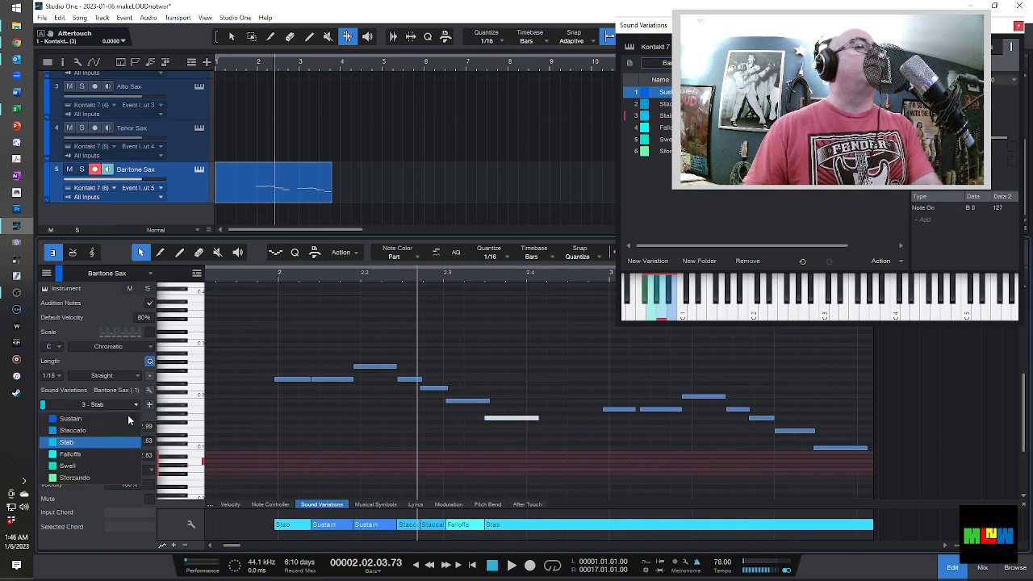
click(104, 455)
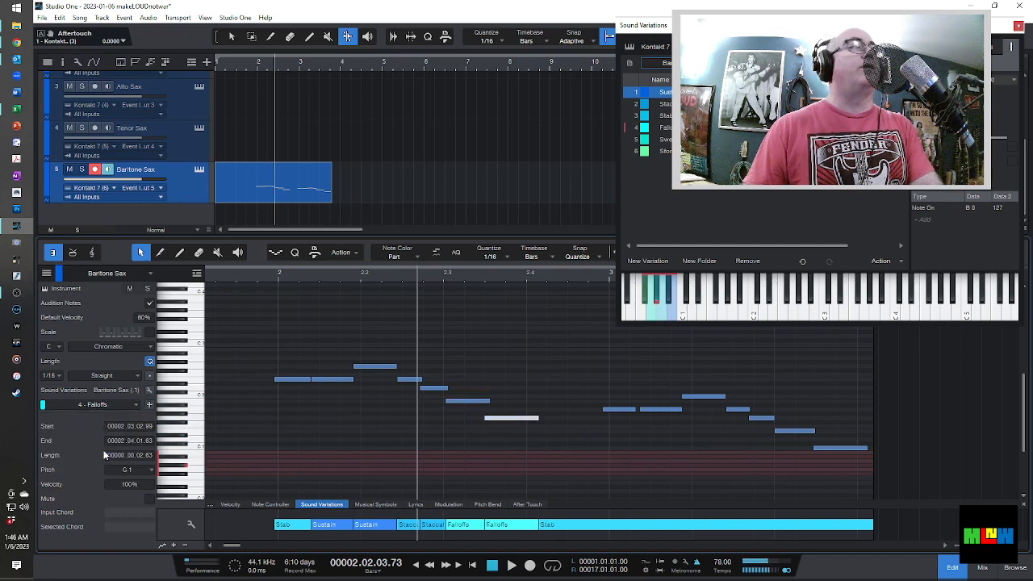
Play back the Baritone Sax part twice from just before bar 2 to audition the first riff's articulations.
click(249, 276)
key(space)
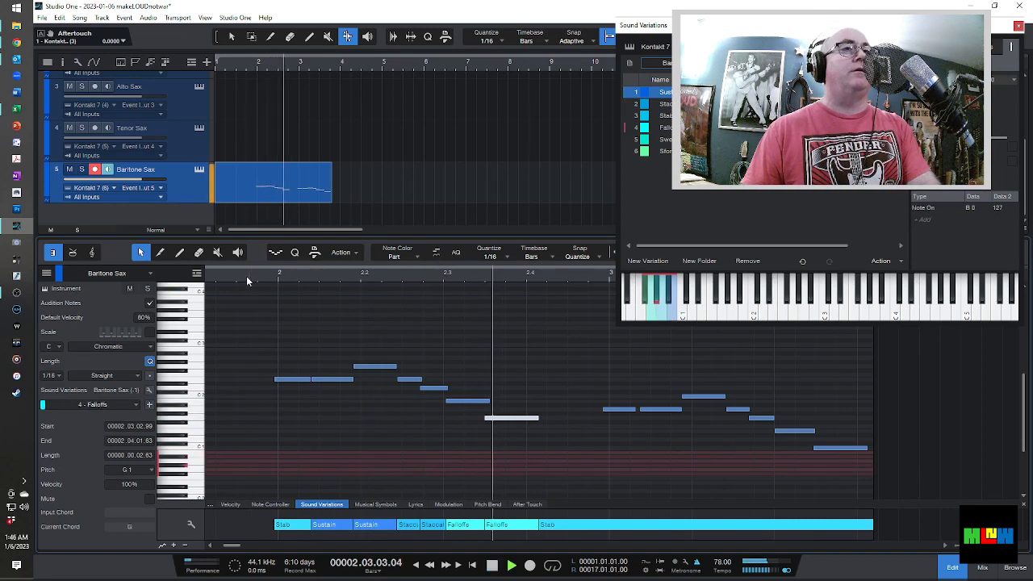
key(space)
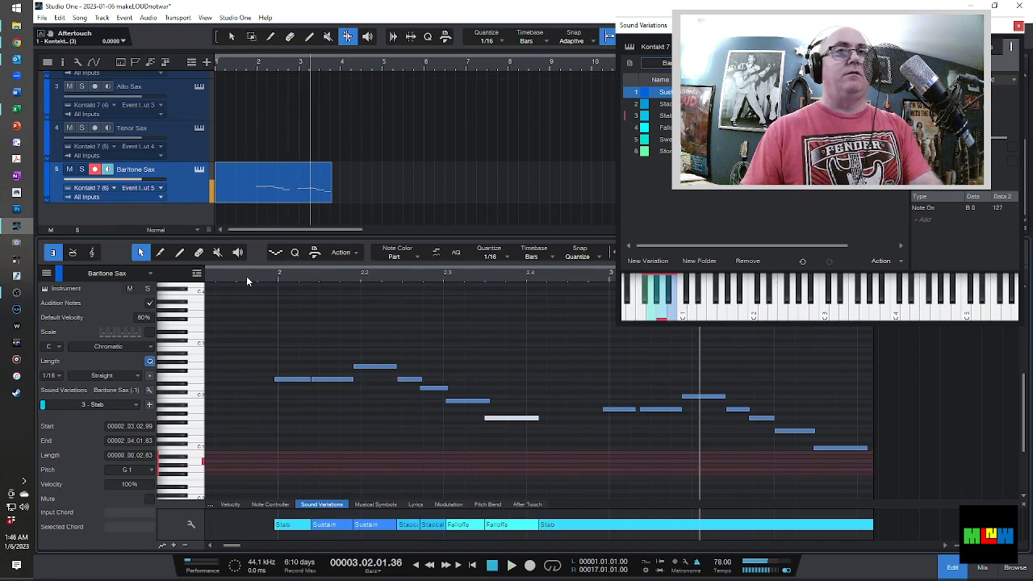
click(258, 272)
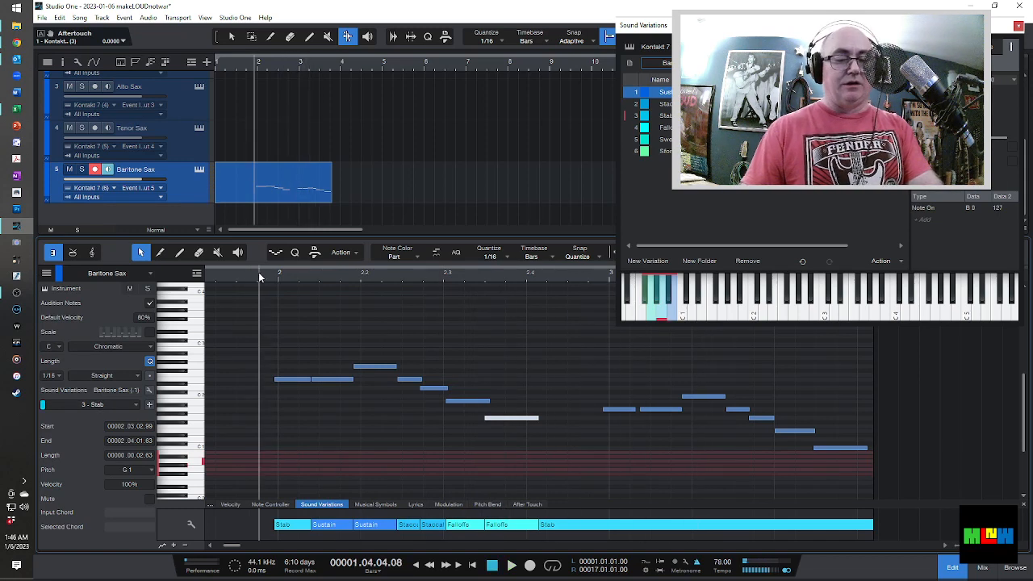
key(space)
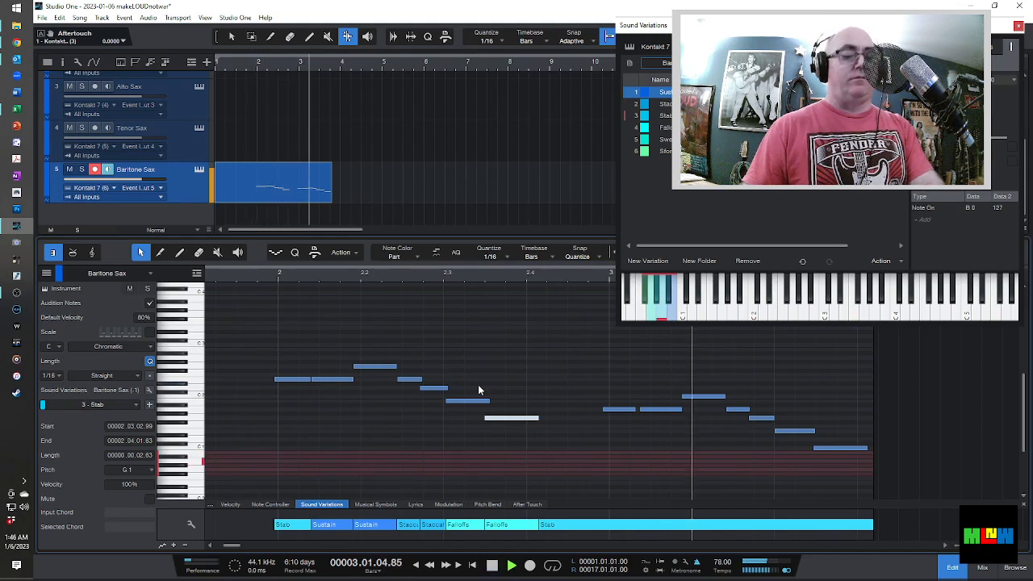
key(space)
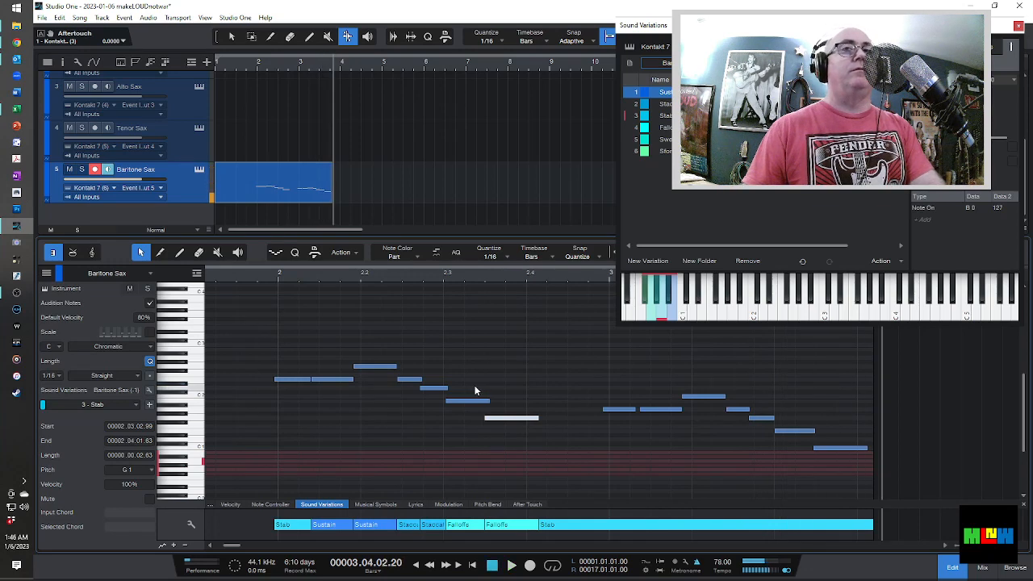
Assign the Sustain sound variation to the second riff's second A 1 note and its C 2 note.
click(533, 375)
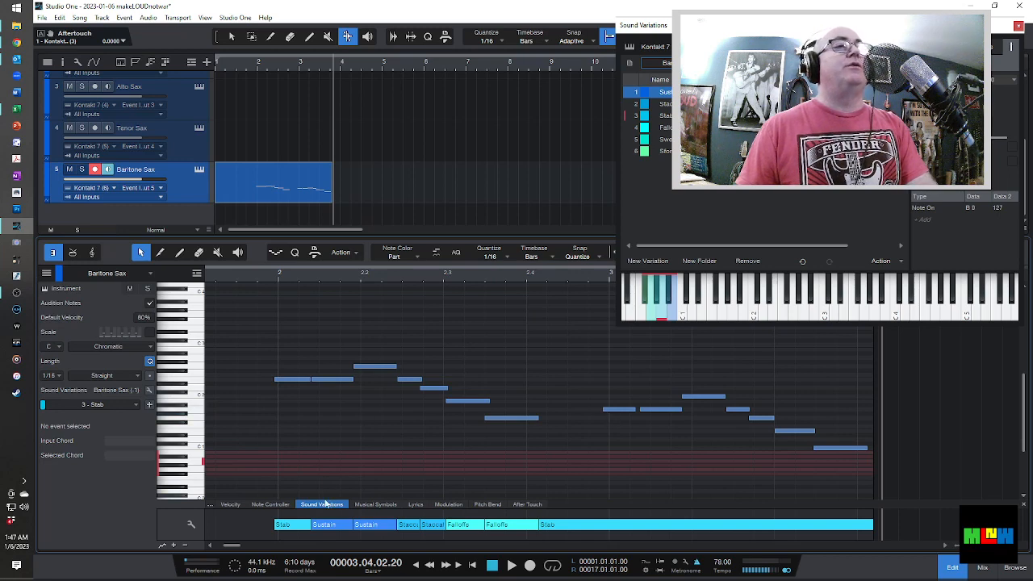
click(622, 411)
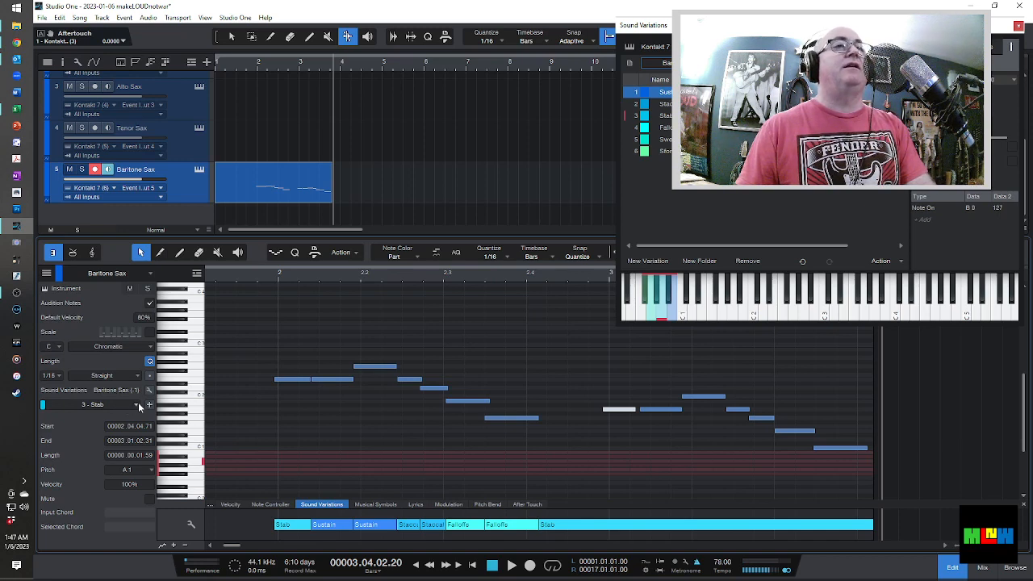
click(666, 410)
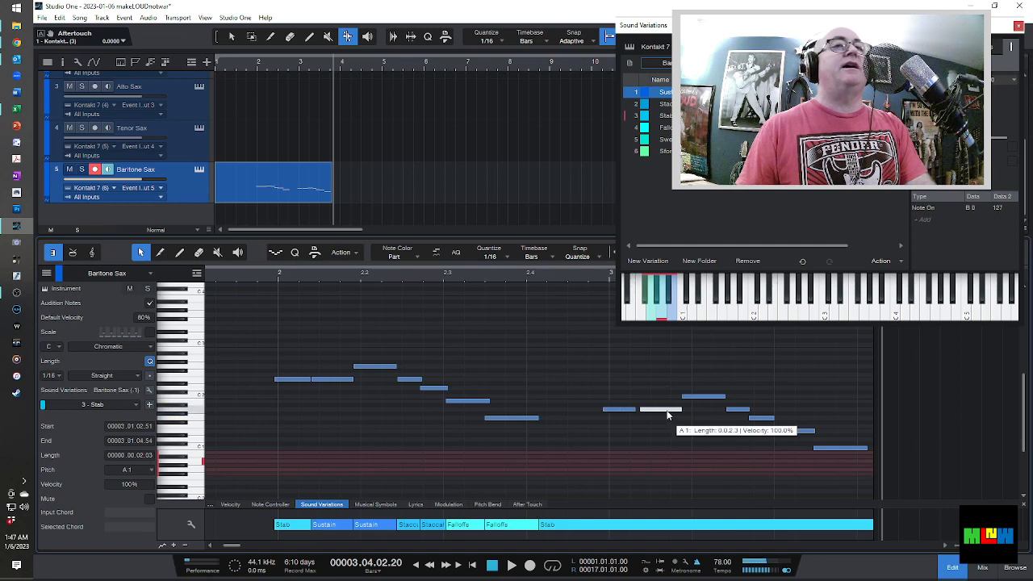
click(135, 405)
click(123, 418)
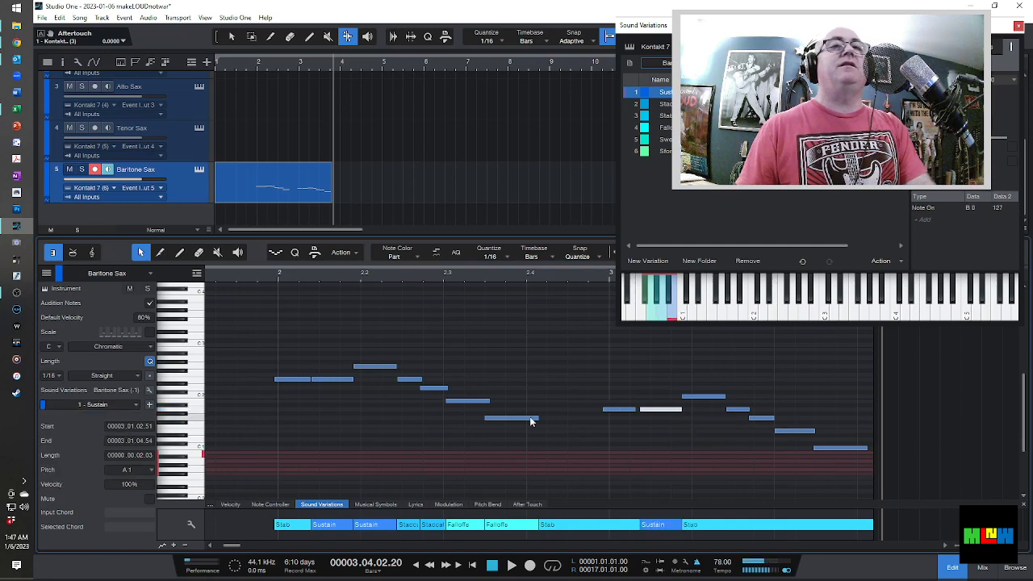
click(713, 395)
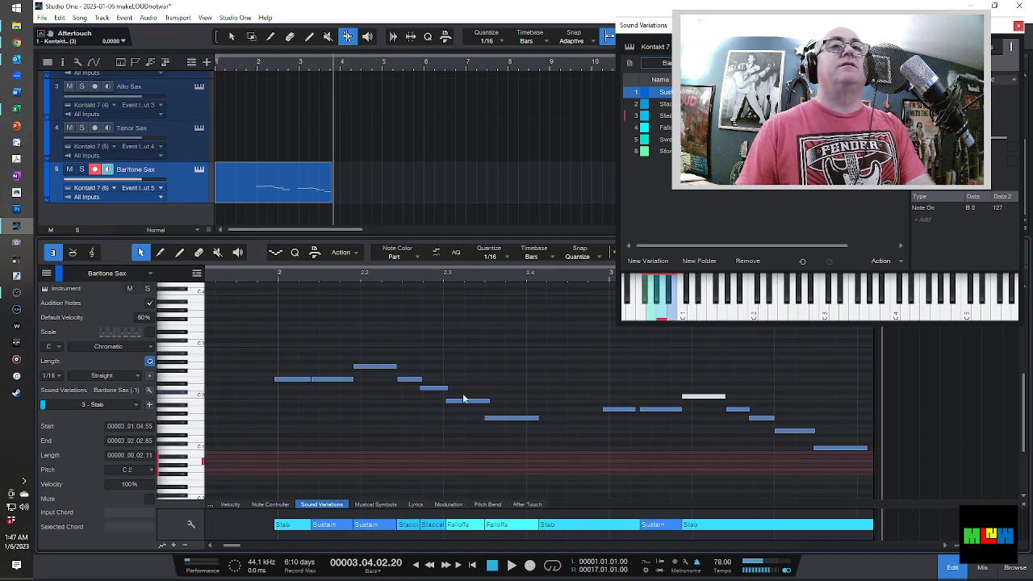
click(136, 405)
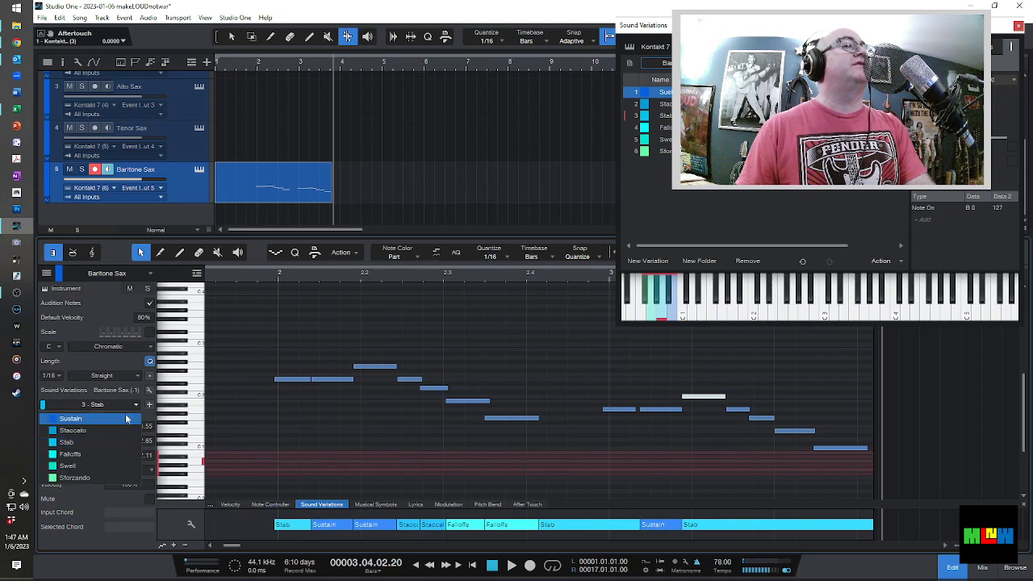
click(124, 417)
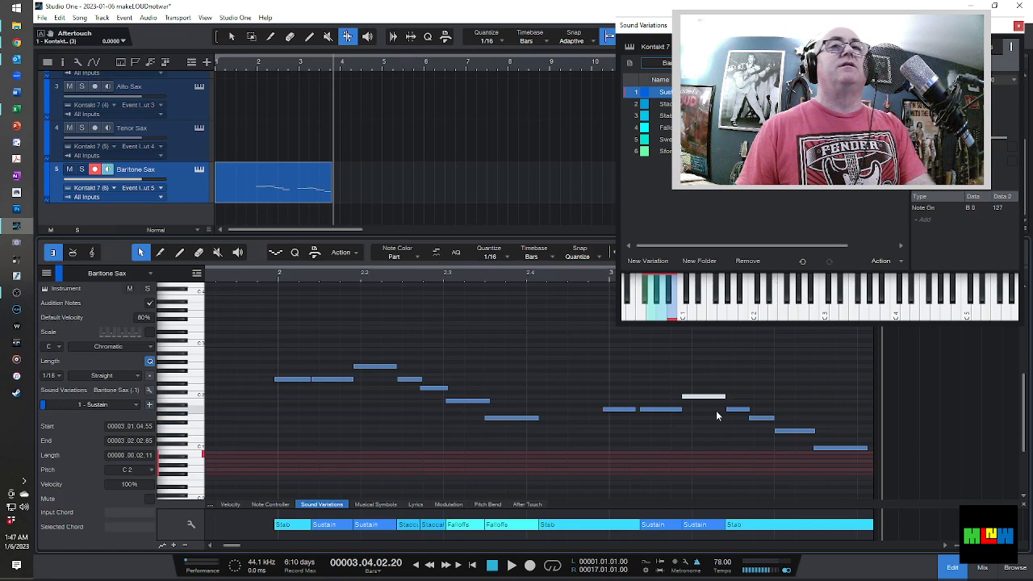
Assign the Staccato sound variation to the two short notes following the C 2 in the second riff.
drag(715, 410, 776, 431)
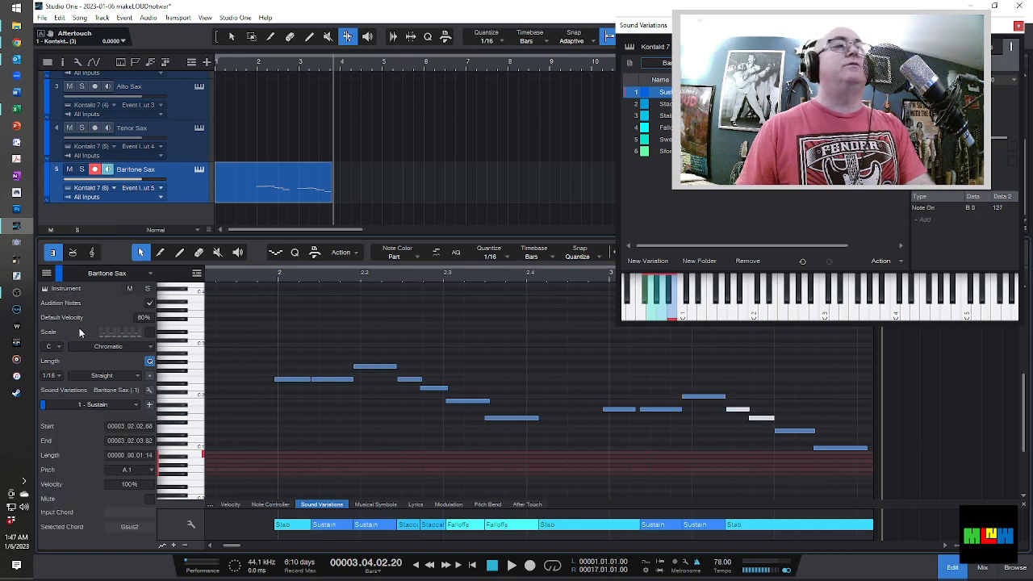
click(136, 405)
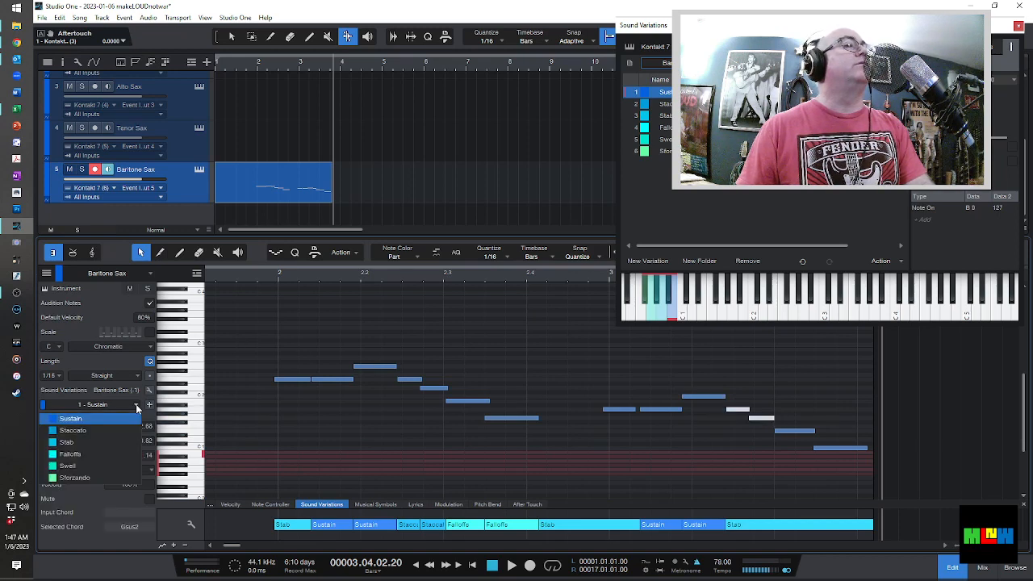
click(96, 430)
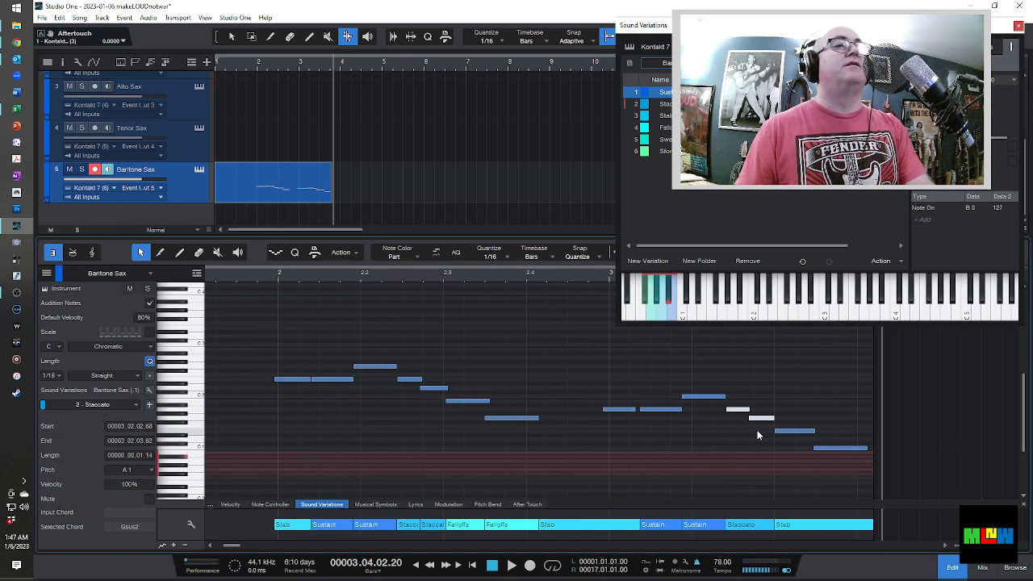
Assign the Falloffs sound variation to the last two notes of the second Baritone Sax riff.
drag(758, 427, 856, 447)
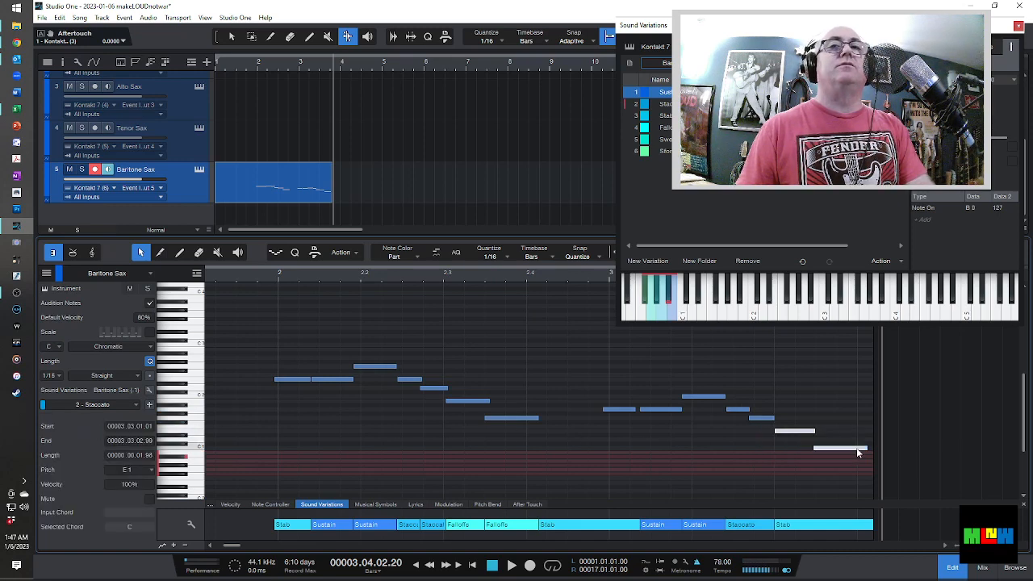
click(131, 407)
click(102, 454)
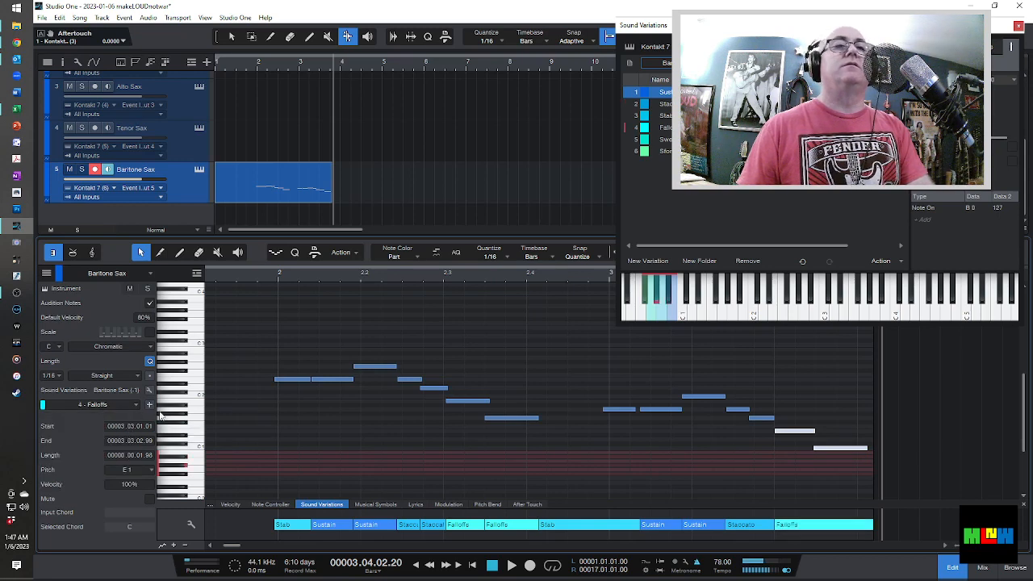
Play back the Baritone Sax part from just before bar 2 to audition both riffs' articulations.
click(230, 282)
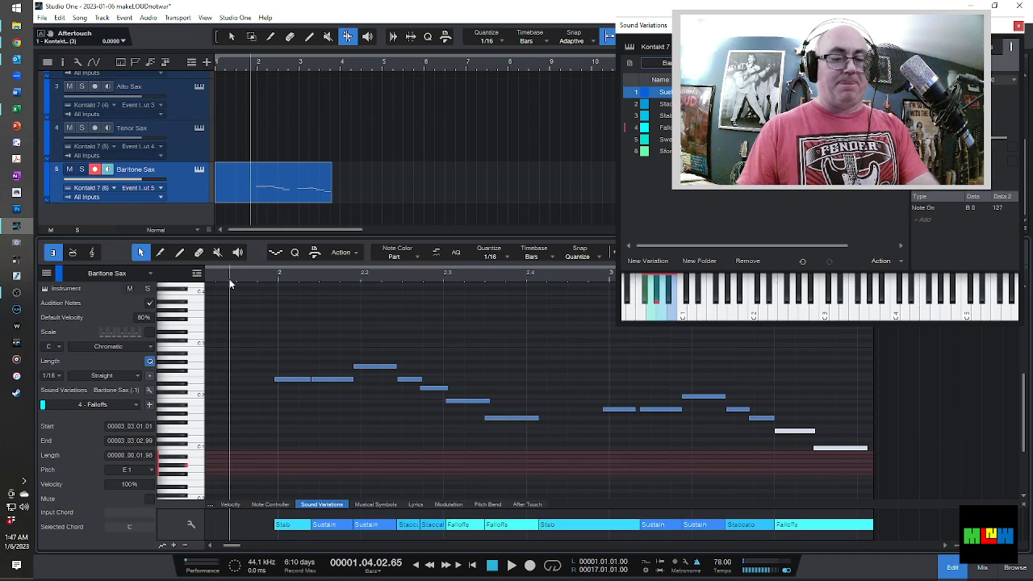
key(space)
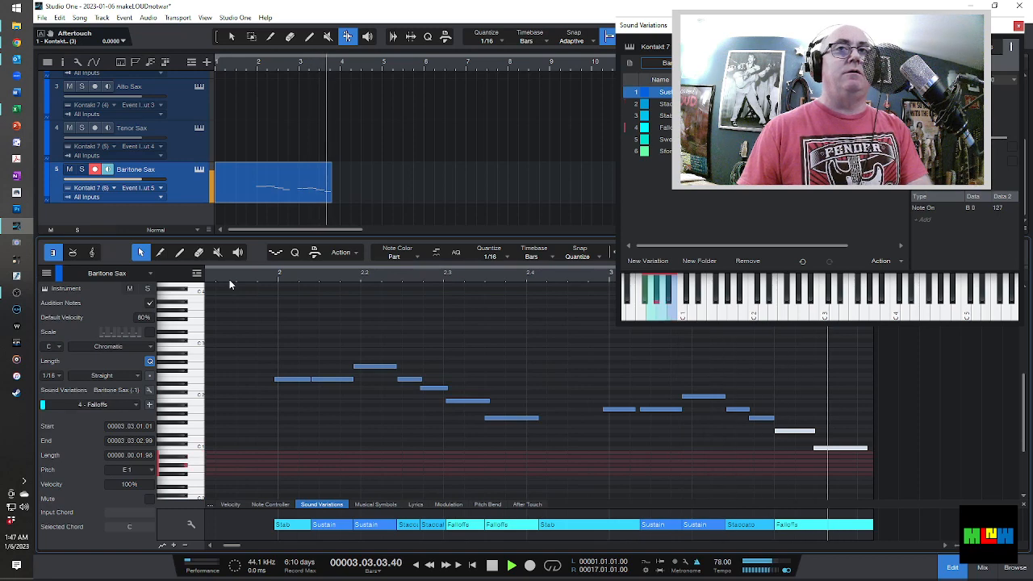
key(space)
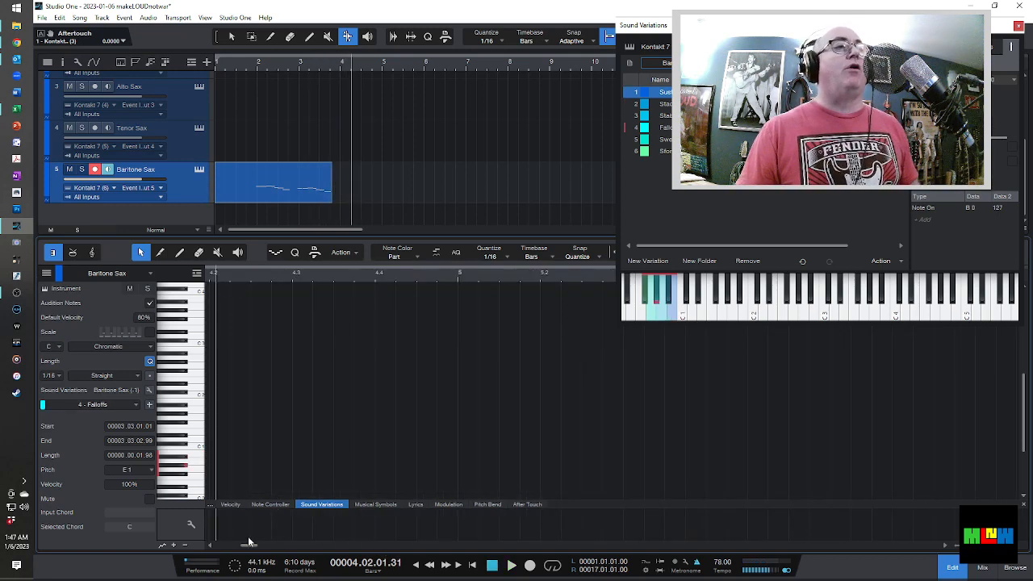
drag(242, 549, 230, 548)
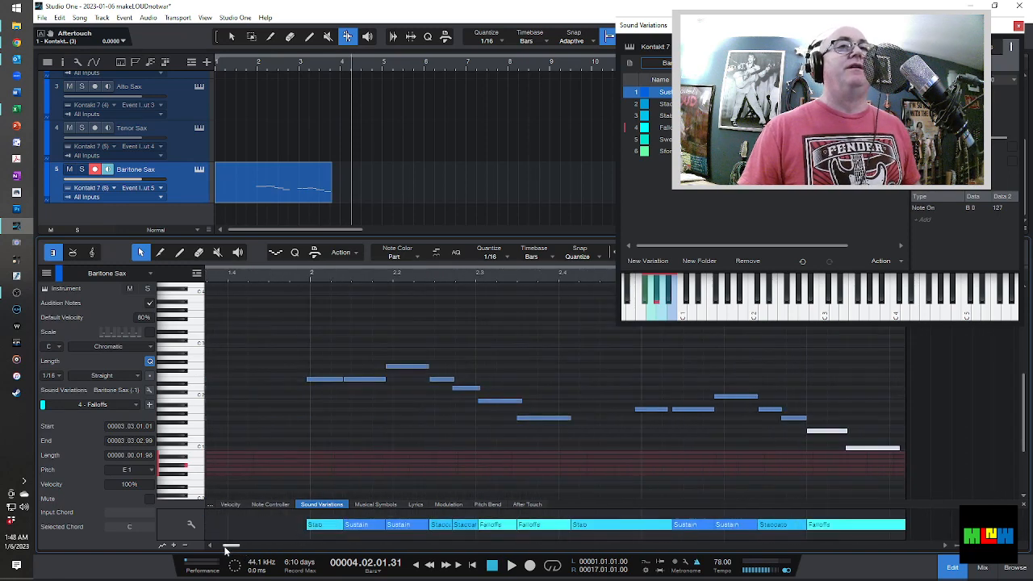
Copy the Baritone Sax part and paste it onto the Tenor Sax track at the start of the song.
right_click(219, 186)
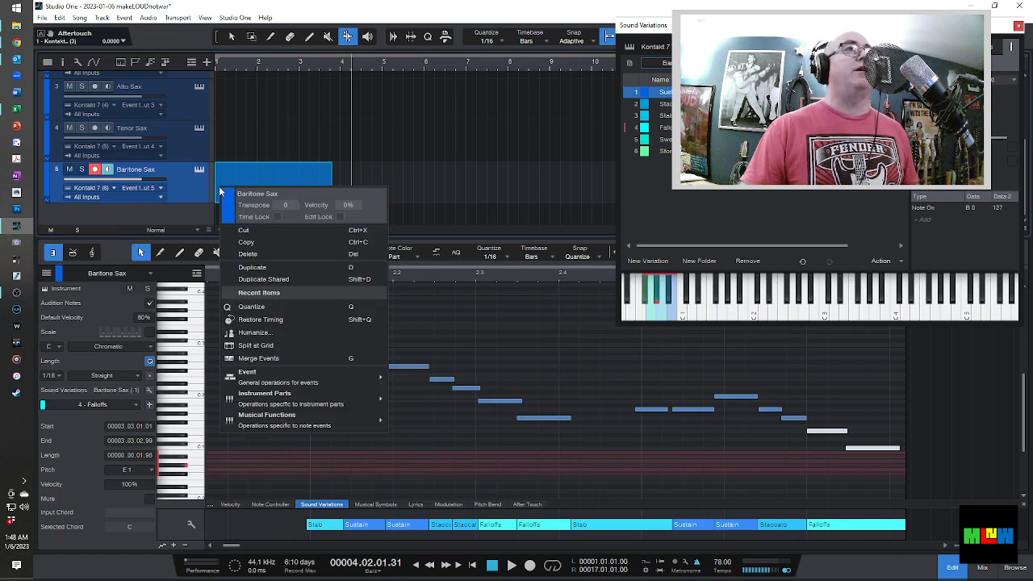
click(272, 242)
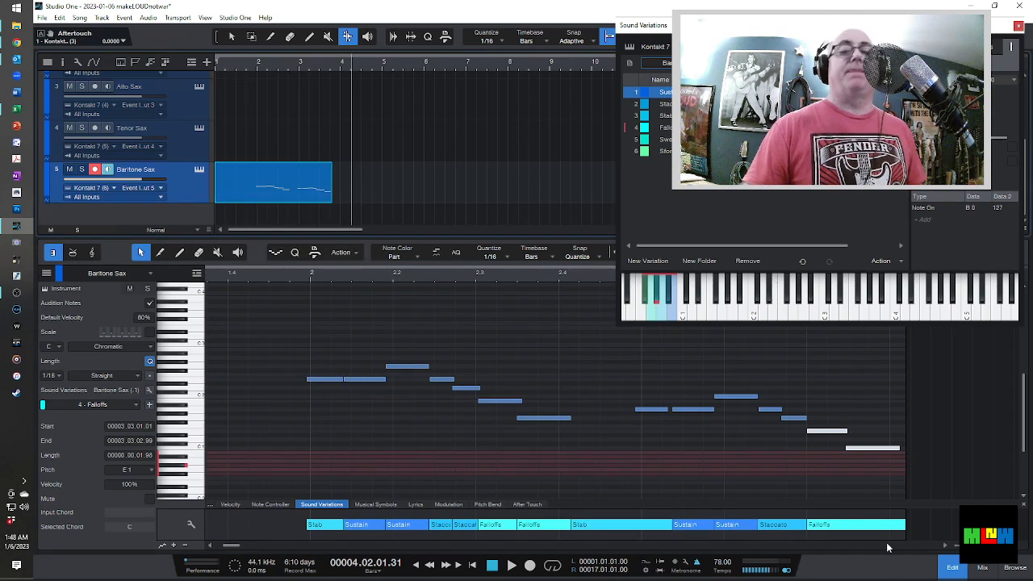
click(473, 566)
click(182, 141)
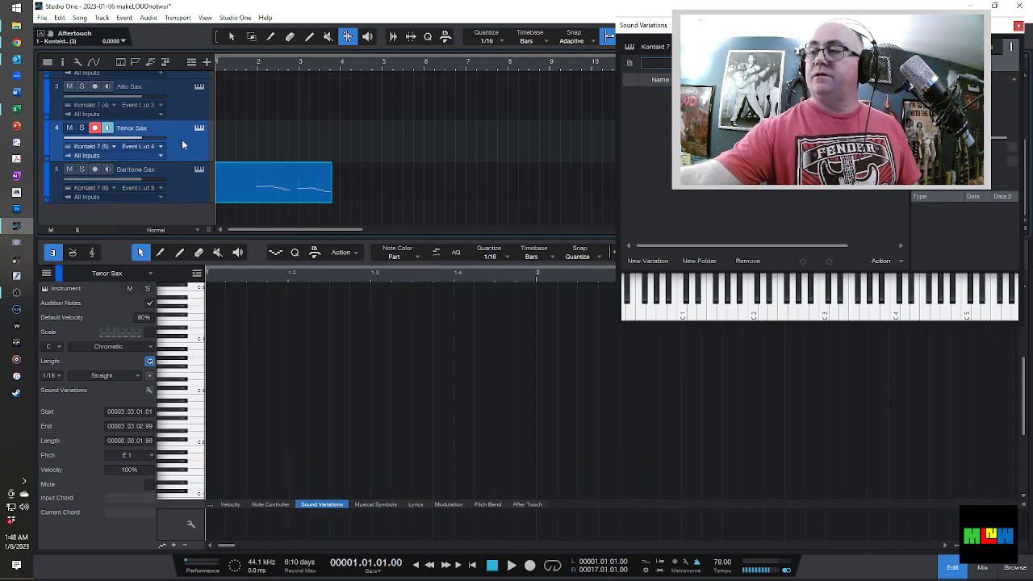
key(ctrl+v)
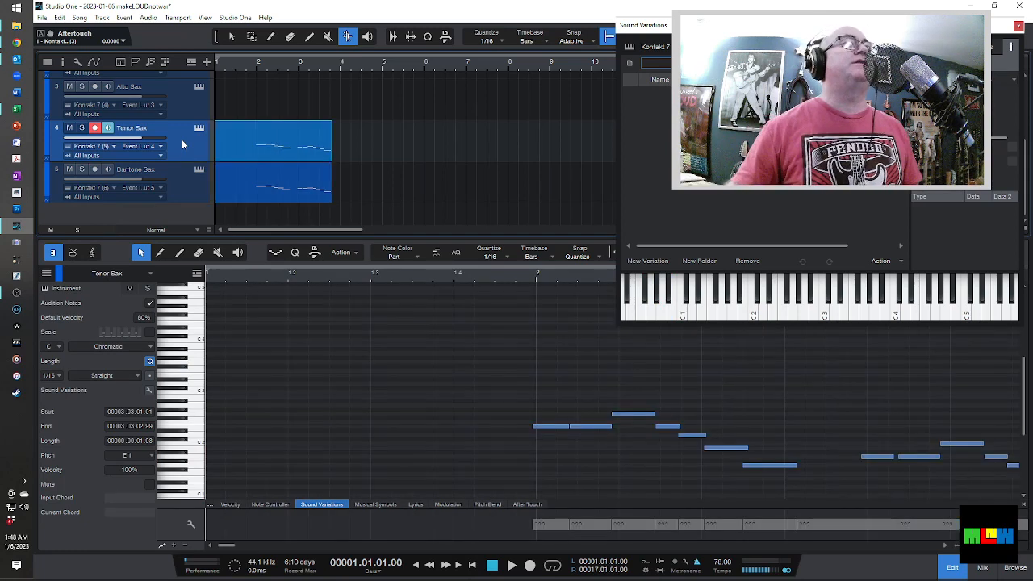
Load the Vintage Horns Tenor Sax preset as the sound variation map for the Tenor Sax track.
click(234, 63)
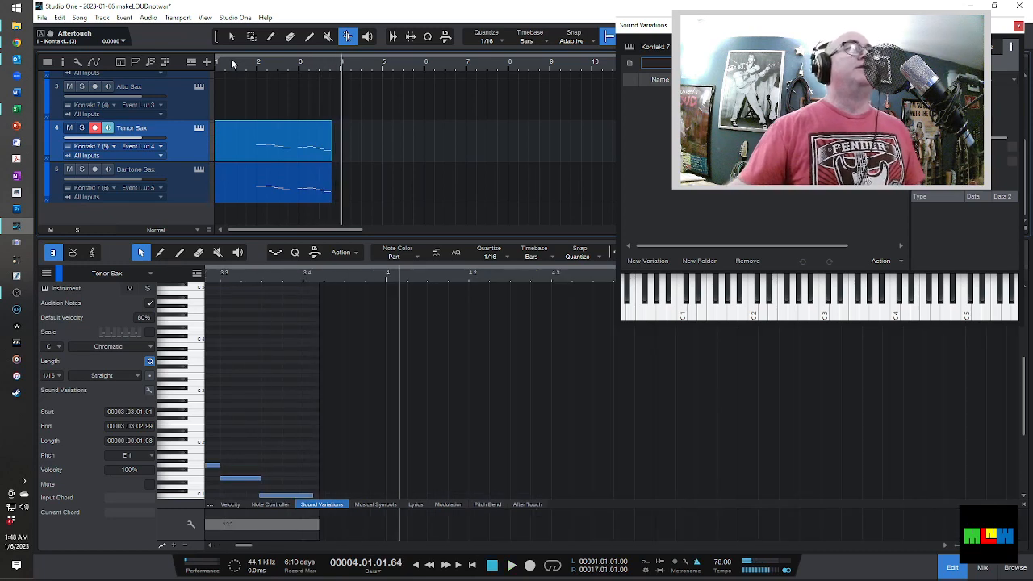
scroll(398, 445, down, 2)
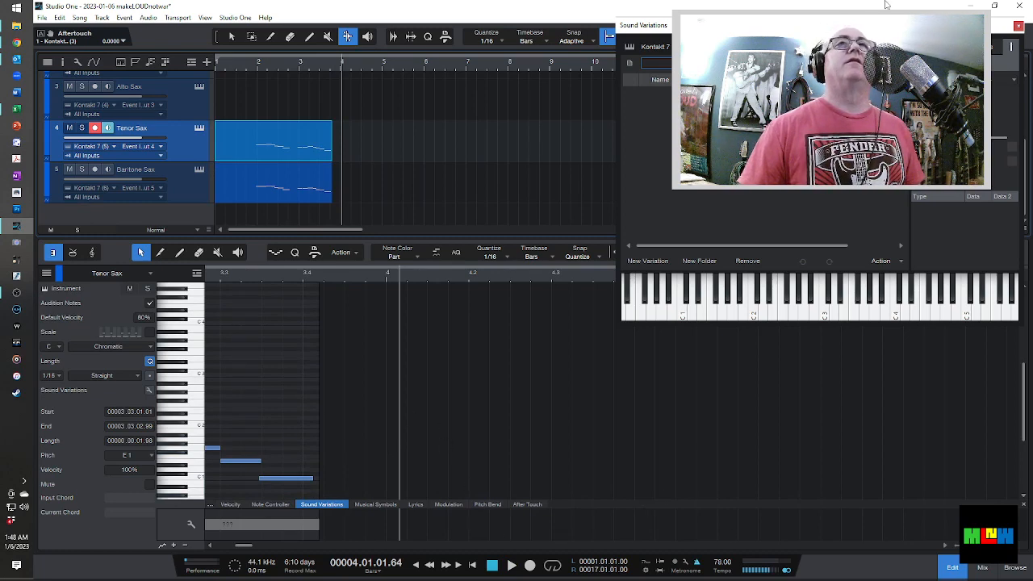
click(691, 63)
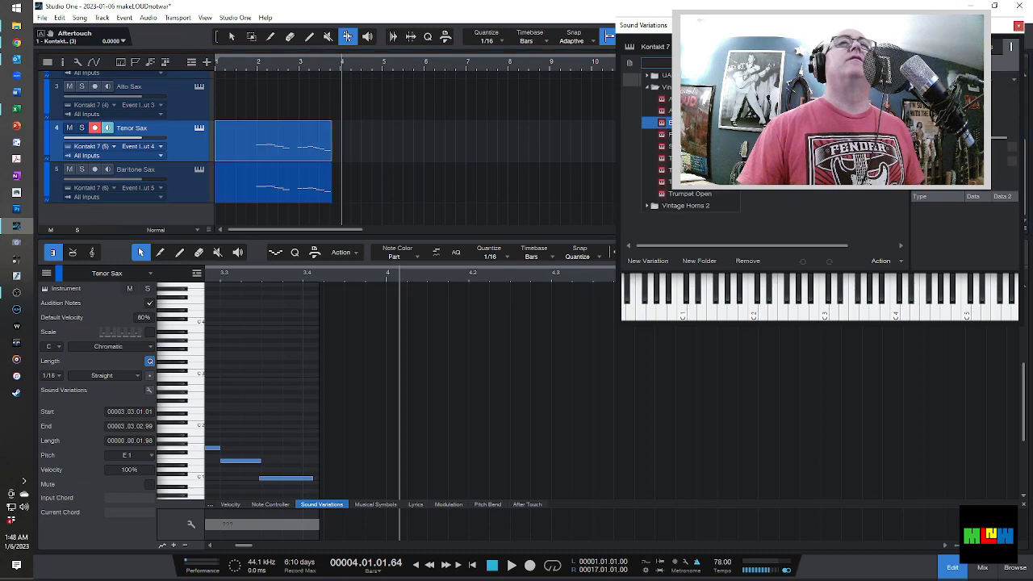
click(686, 158)
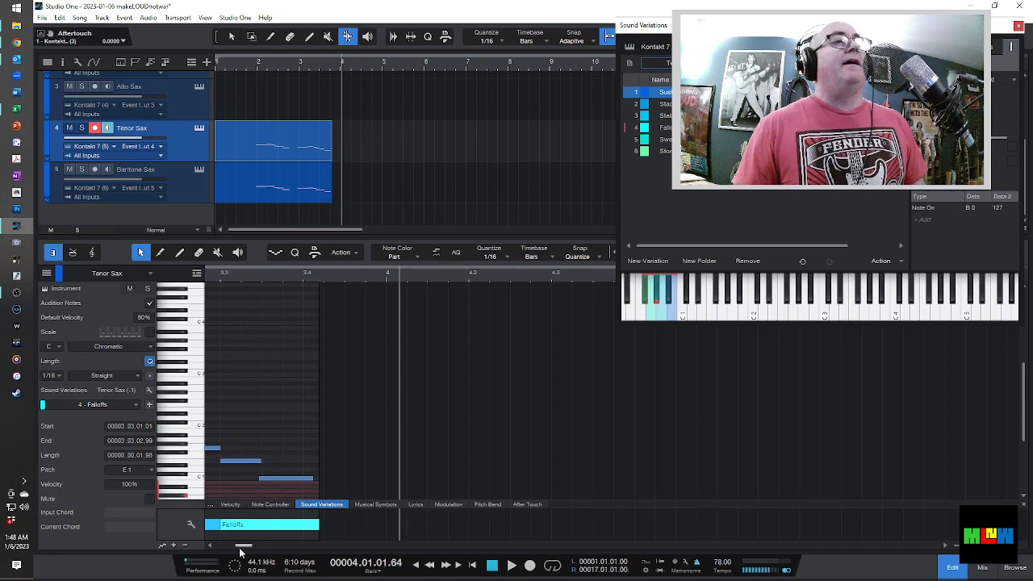
Play back the pasted Tenor Sax part from just before bar 2.
drag(244, 547, 195, 547)
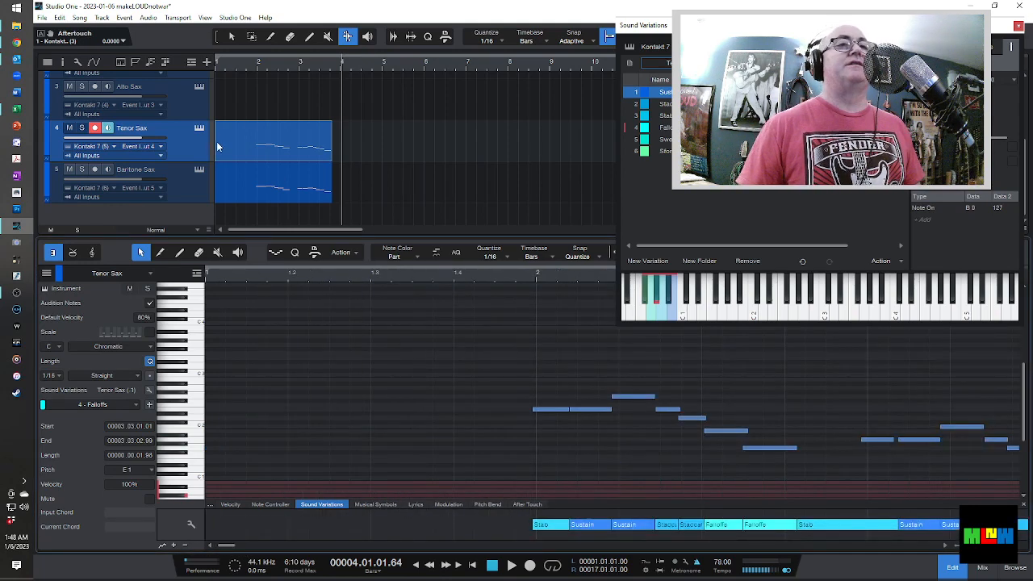
click(497, 274)
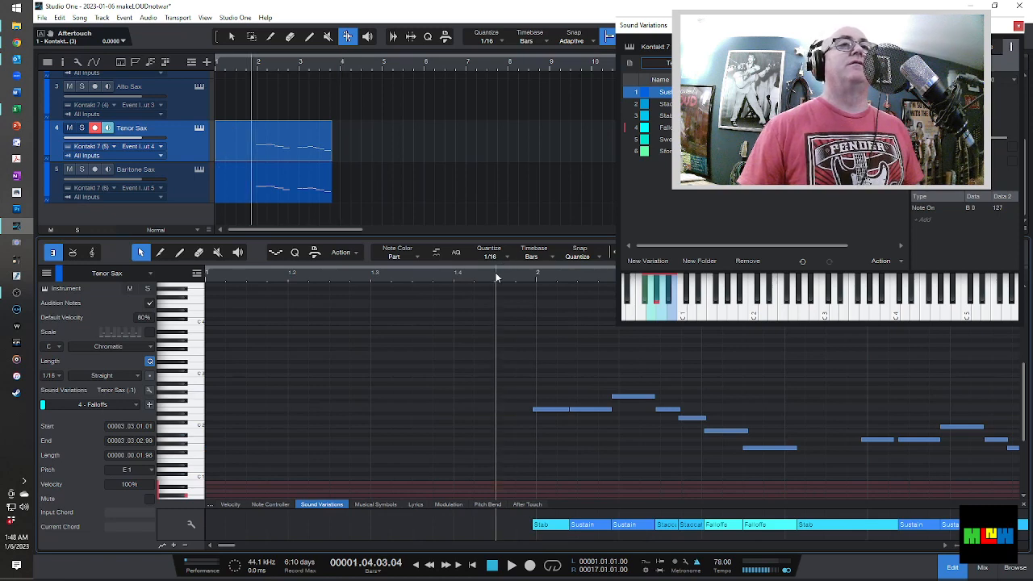
key(space)
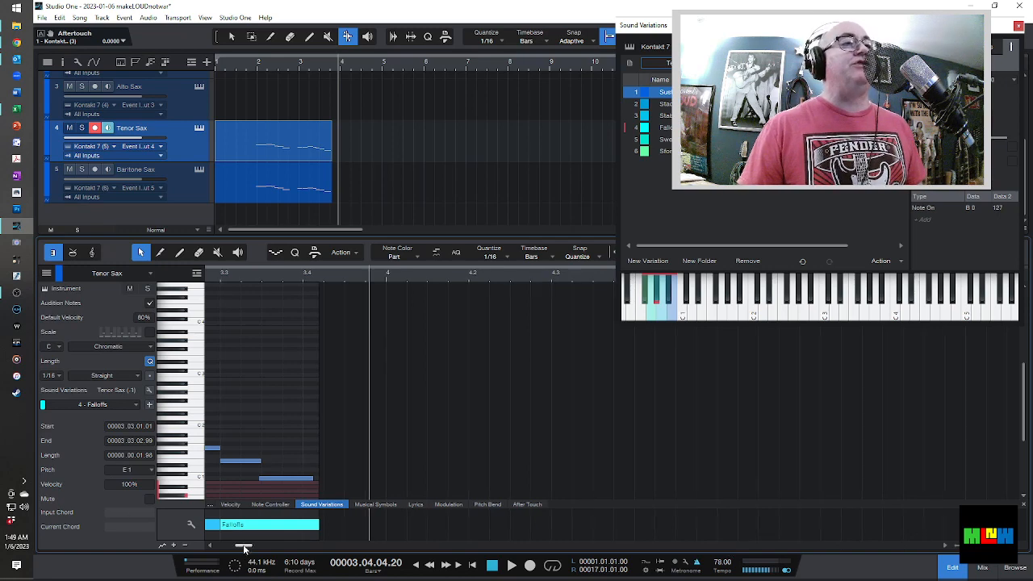
In the Tenor Sax's first riff, assign Sustain to the first E 2 note and Stab to the second E 2 note.
drag(242, 547, 233, 555)
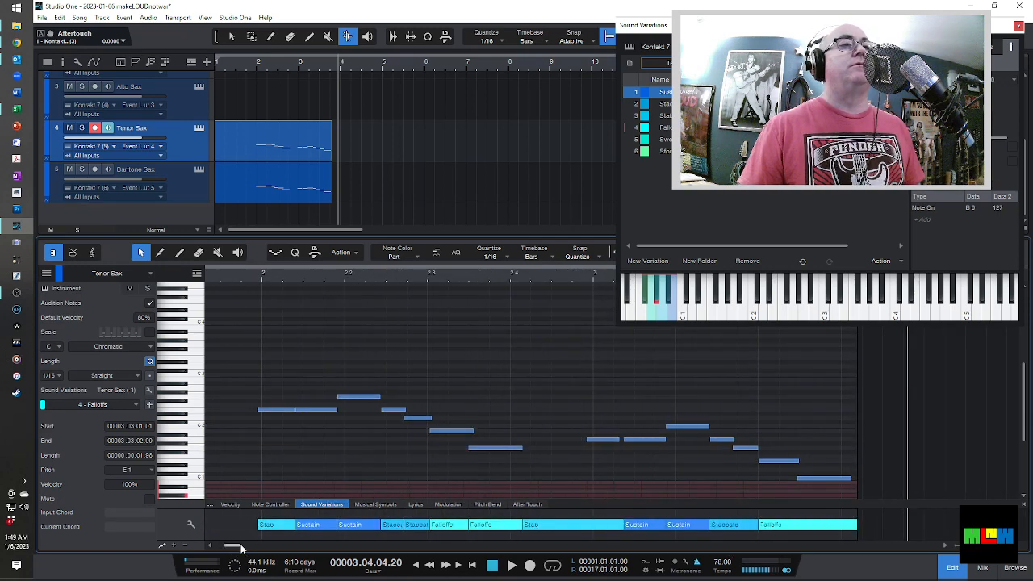
click(272, 410)
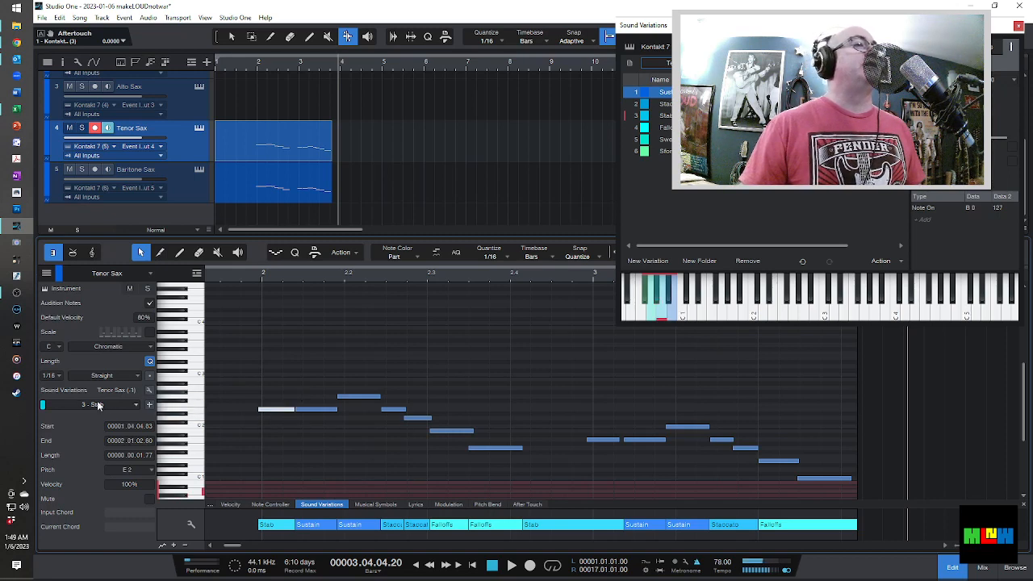
click(139, 404)
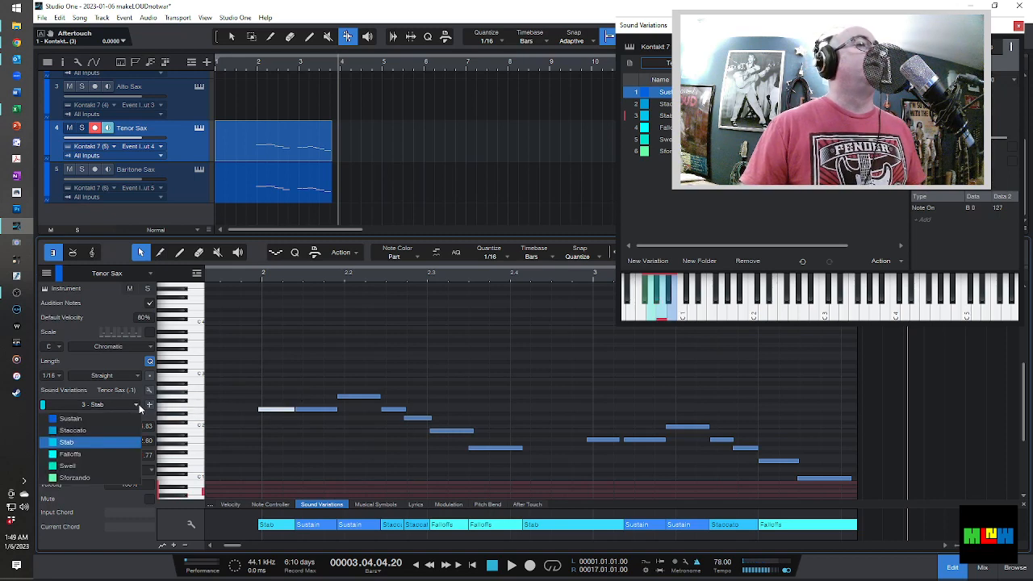
click(100, 418)
click(318, 411)
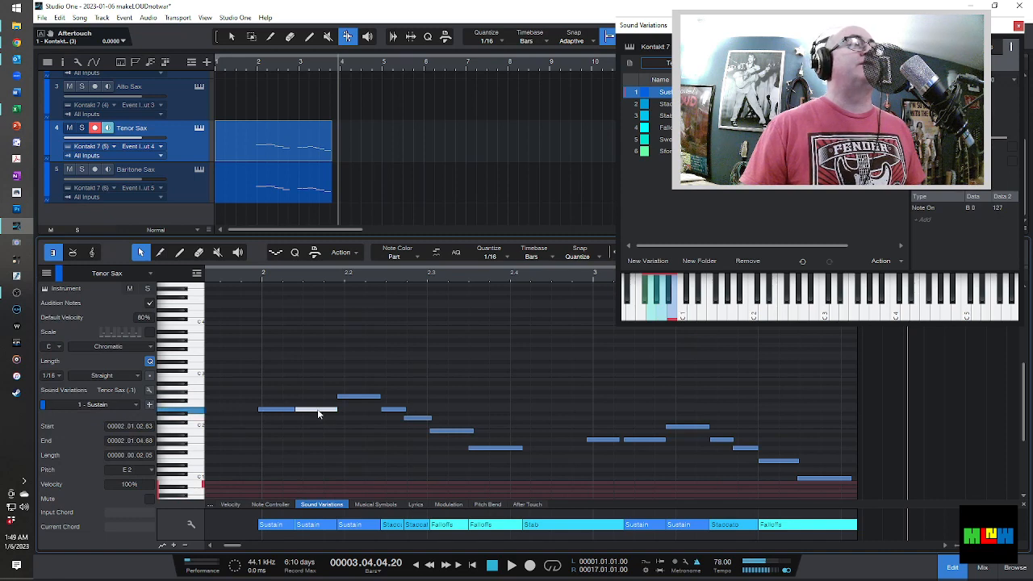
click(135, 406)
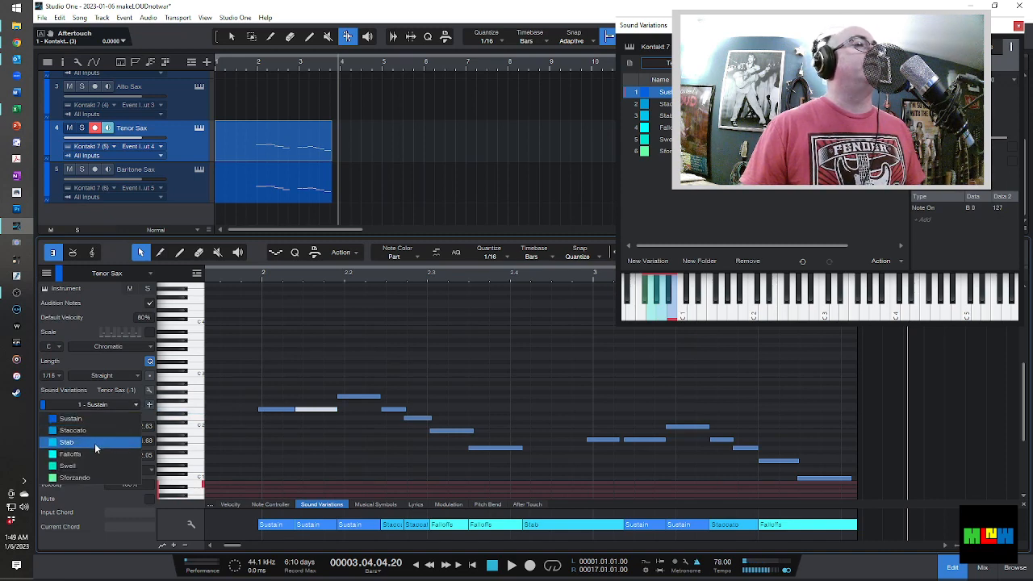
click(94, 443)
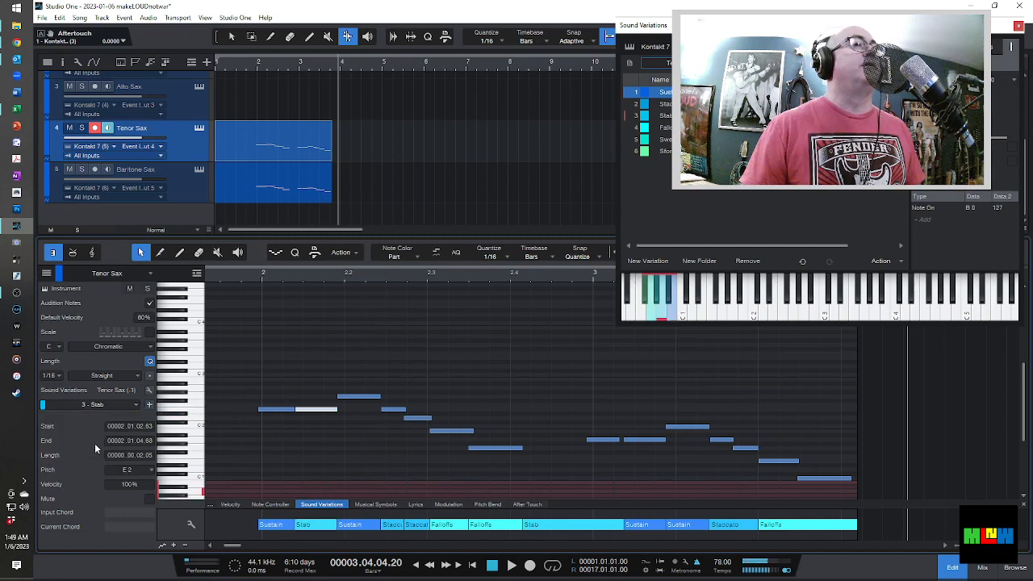
In the Tenor Sax's second riff, assign Sustain to the first A 1 note and Stab to the second A 1 note.
click(596, 441)
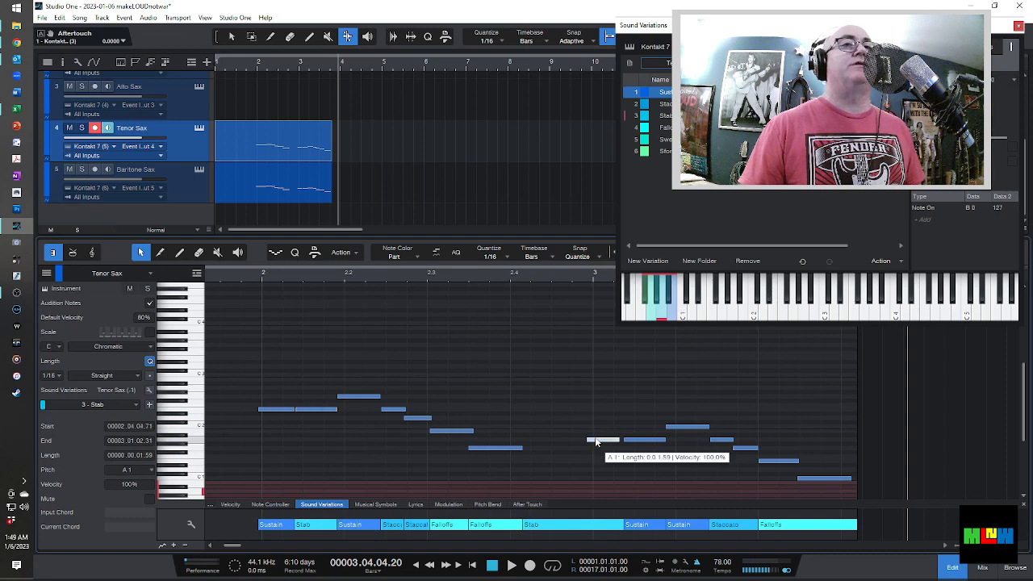
click(134, 406)
click(106, 420)
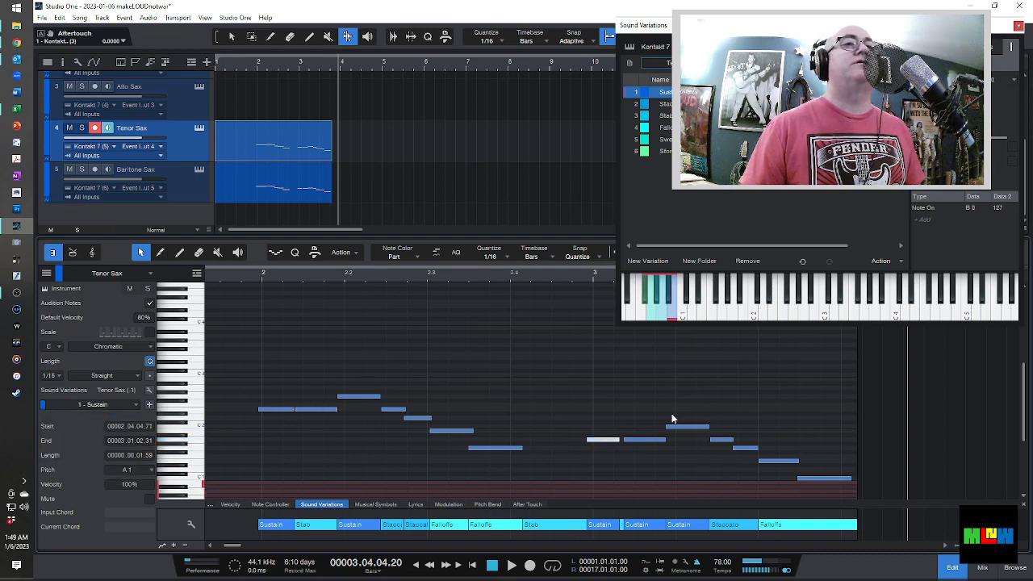
click(636, 441)
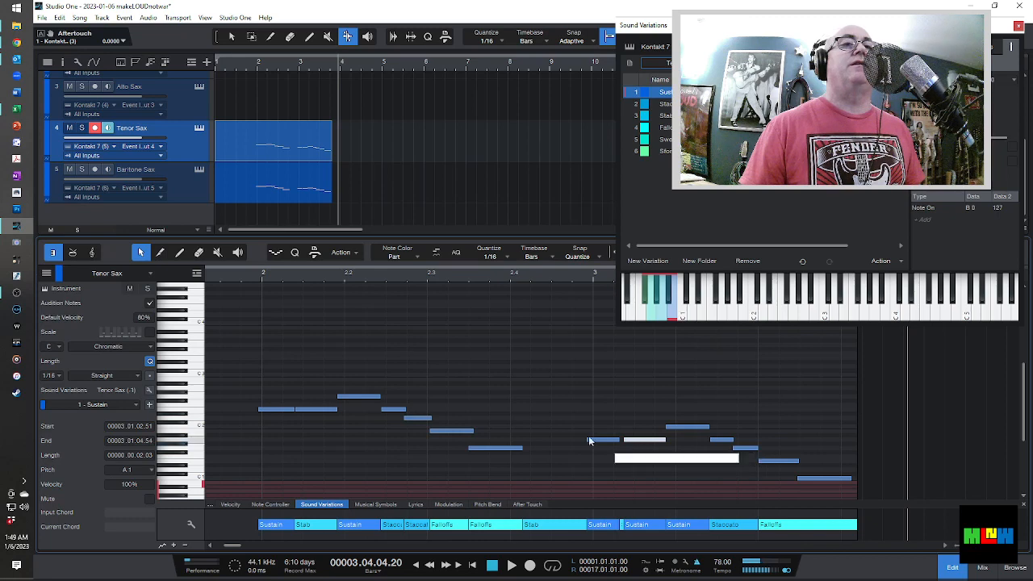
click(133, 404)
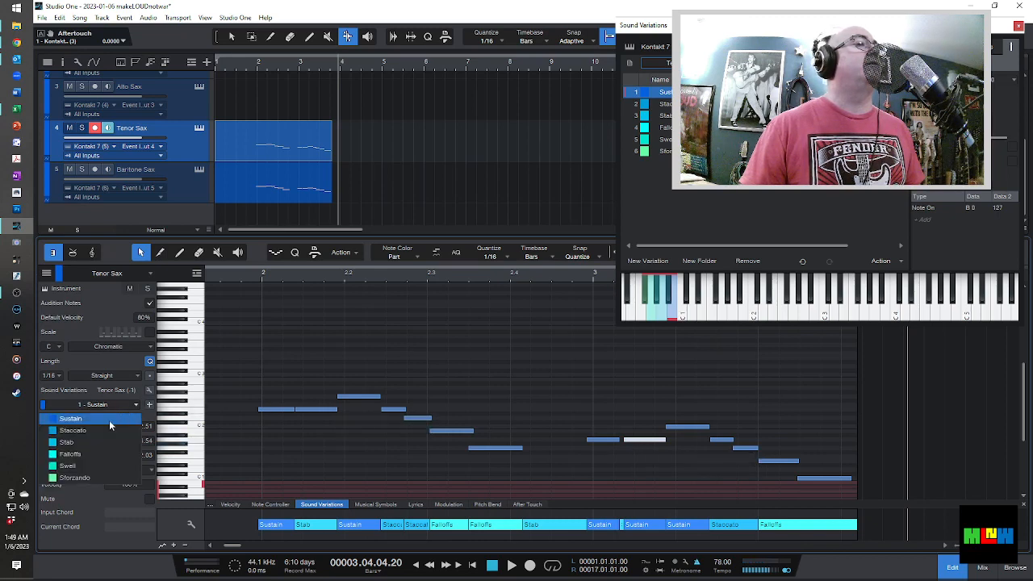
click(94, 441)
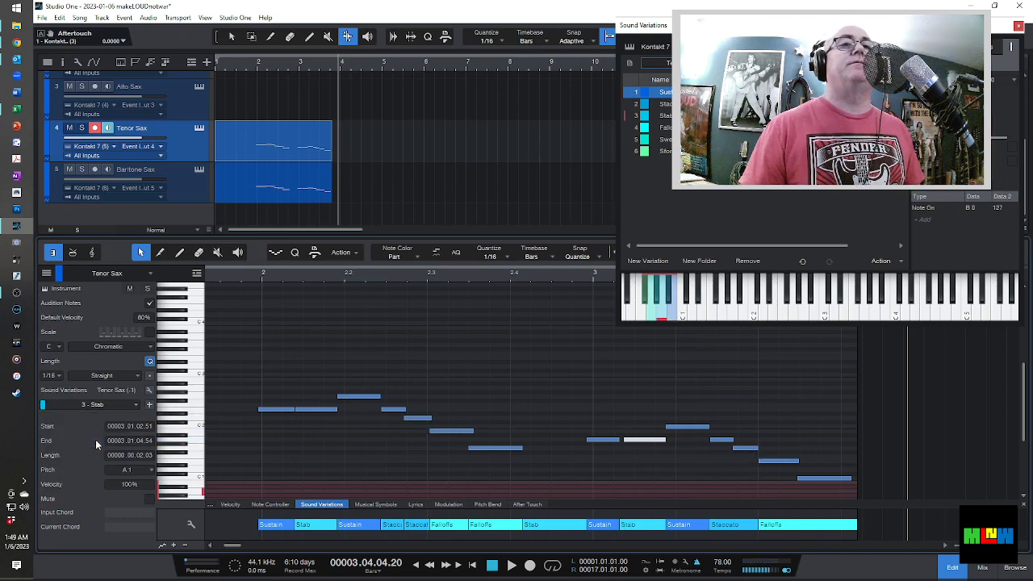
Audition the changed Tenor Sax articulations by playing both riffs from just before bar 2.
click(224, 276)
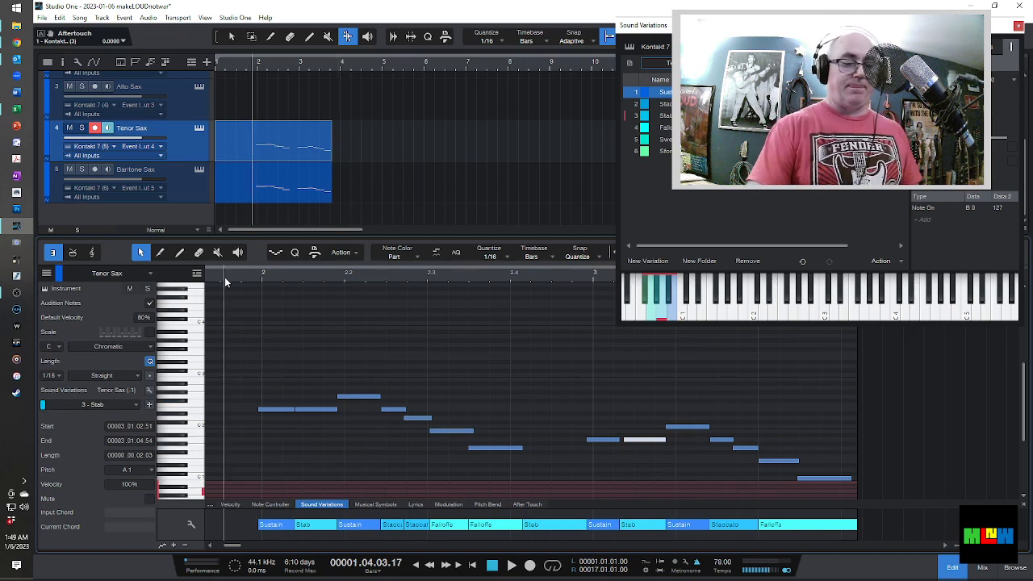
key(space)
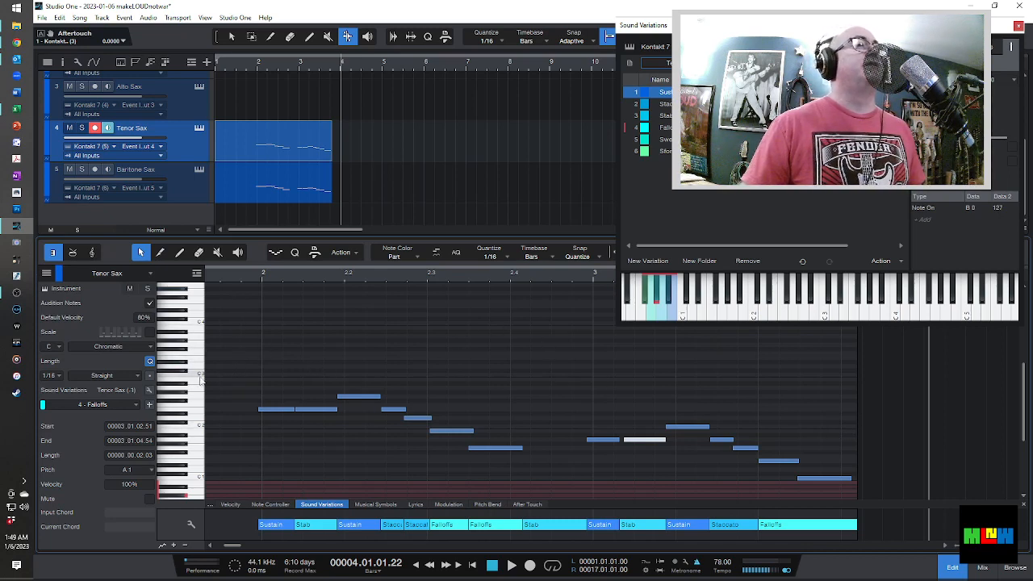
Transpose all notes of both Tenor Sax riffs up one octave, so the first note becomes E 3.
drag(226, 364, 852, 482)
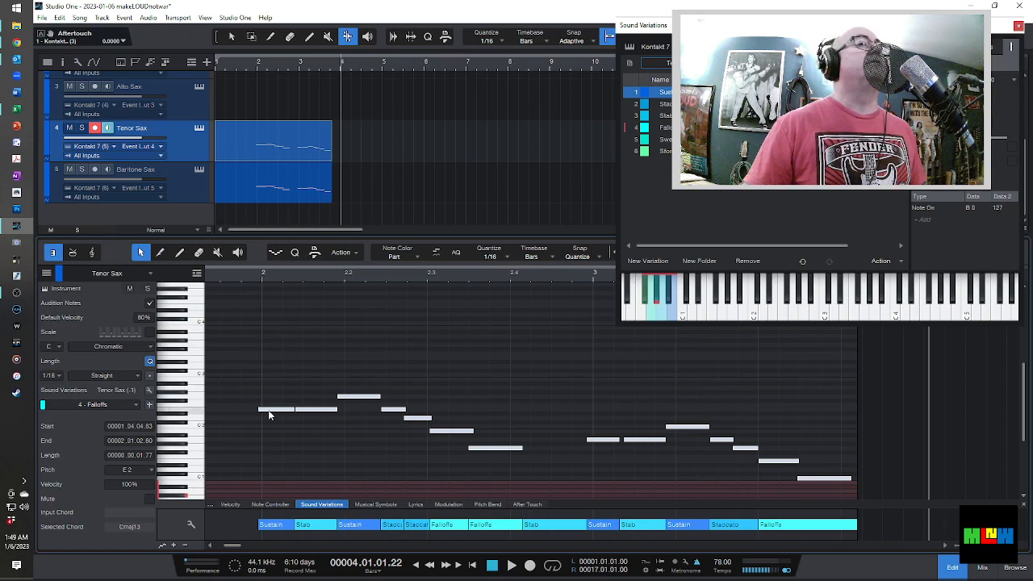
drag(269, 414, 268, 365)
Play back the transposed Tenor Sax part together with the Baritone Sax from just before bar 2.
click(251, 292)
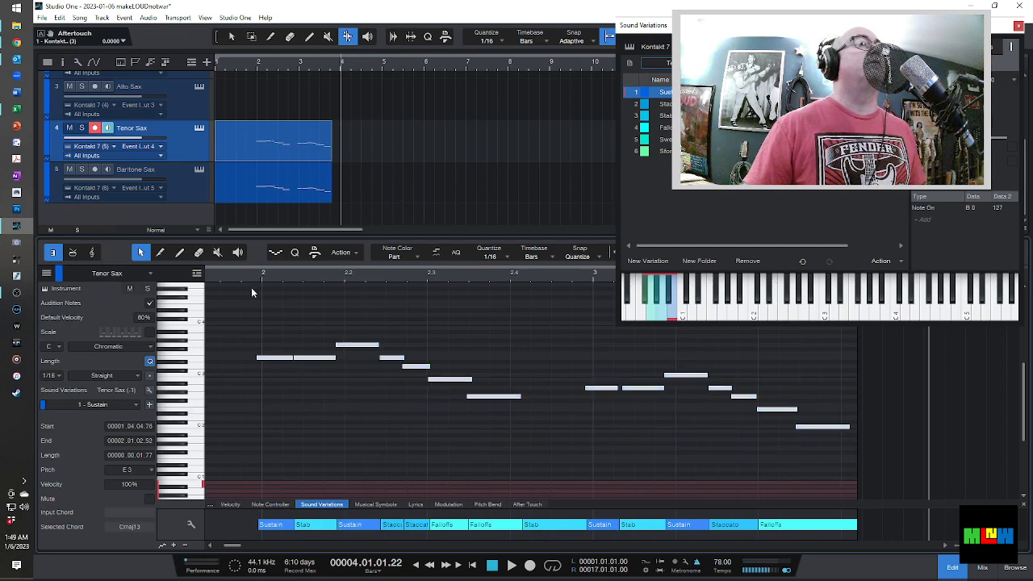
click(236, 278)
key(space)
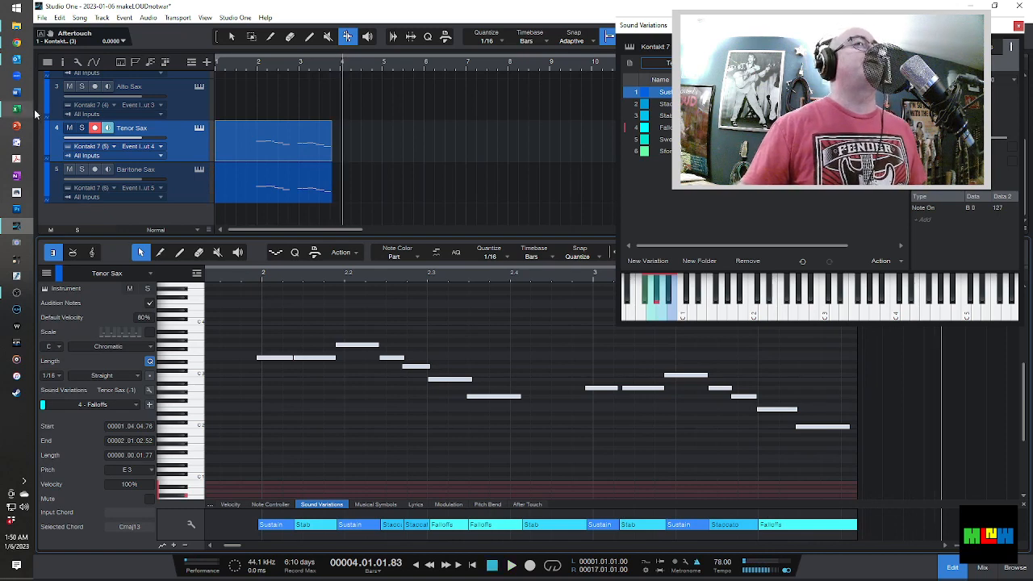
Solo the Tenor Sax, play its transposed riffs from just before bar 2, and clear the solo and note selection.
click(82, 128)
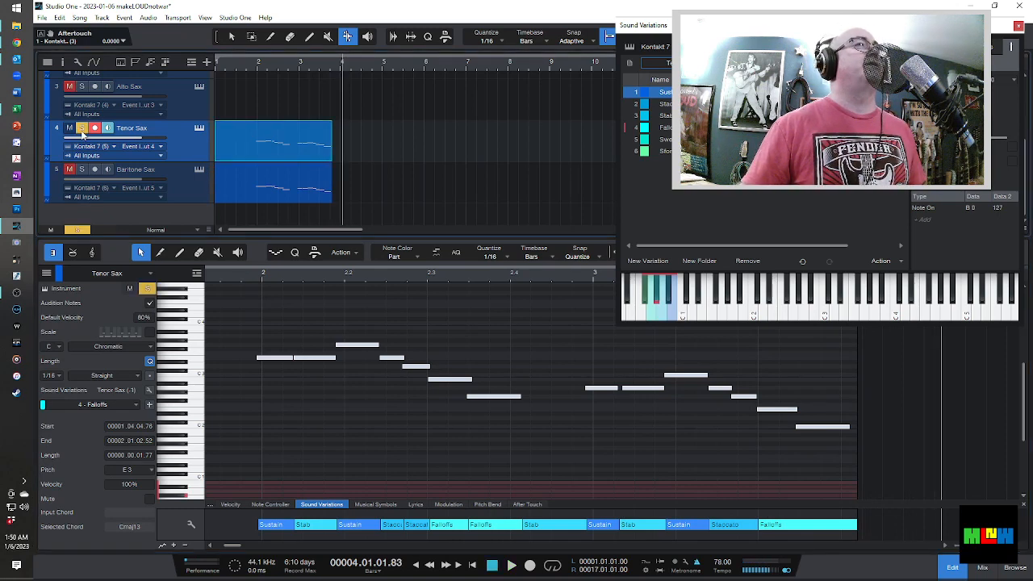
click(230, 276)
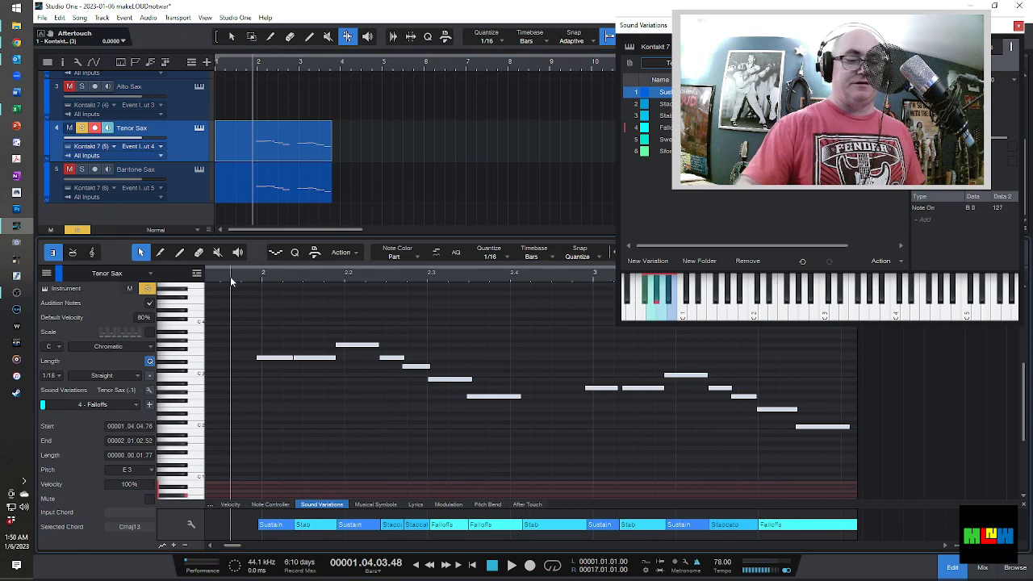
key(space)
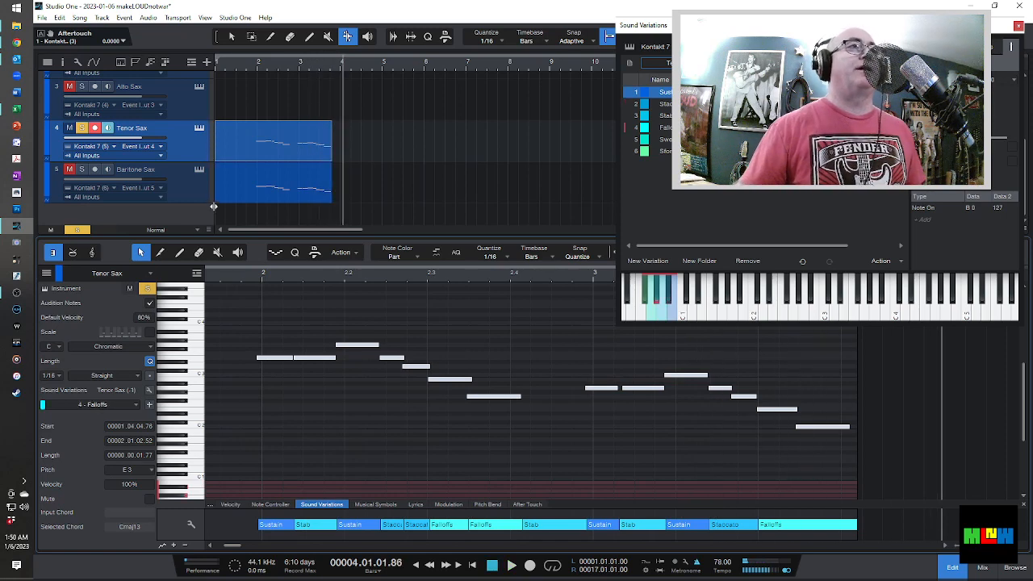
click(81, 128)
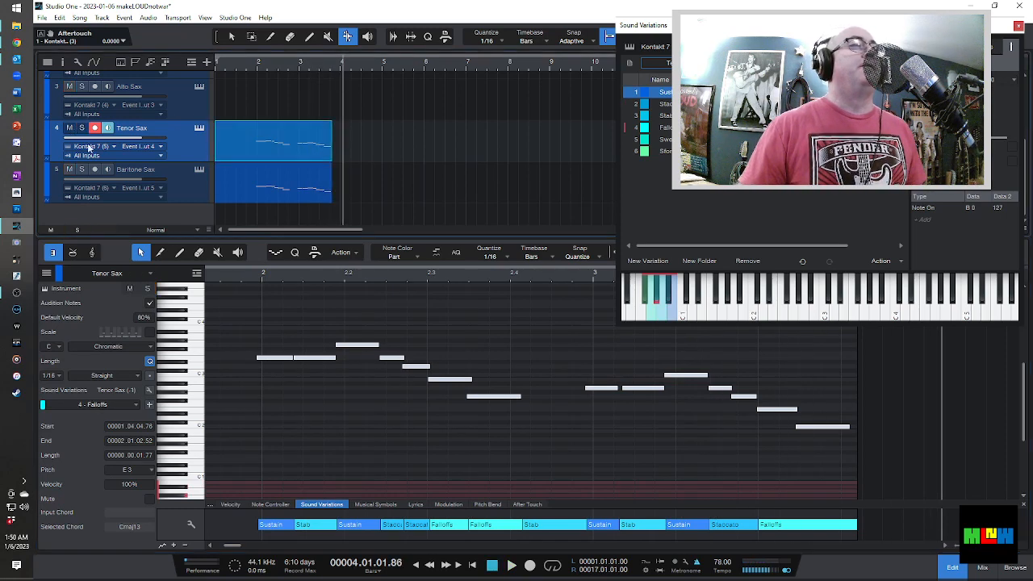
click(318, 314)
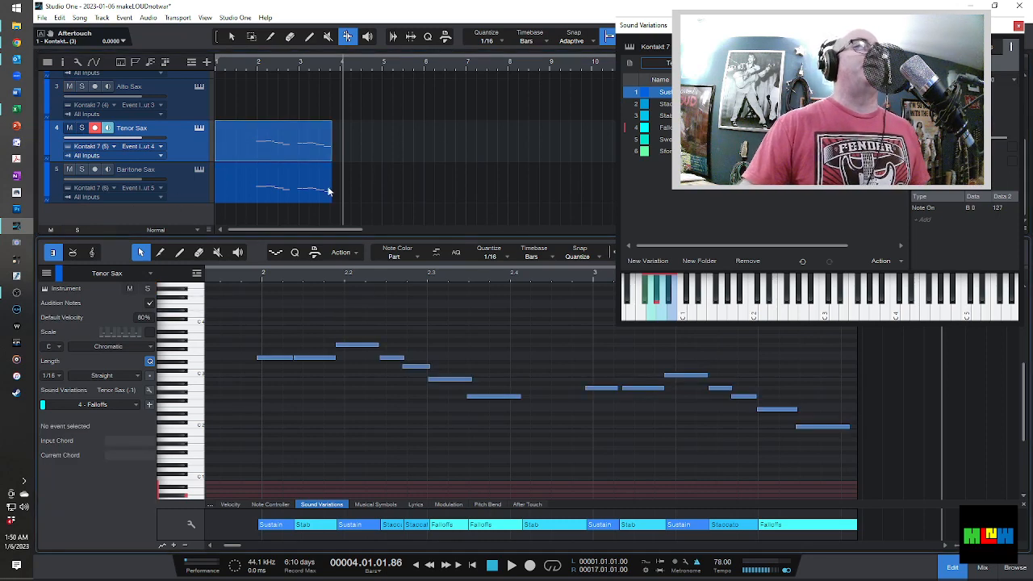
Copy the Tenor Sax part and paste it onto the Alto Sax track.
right_click(226, 139)
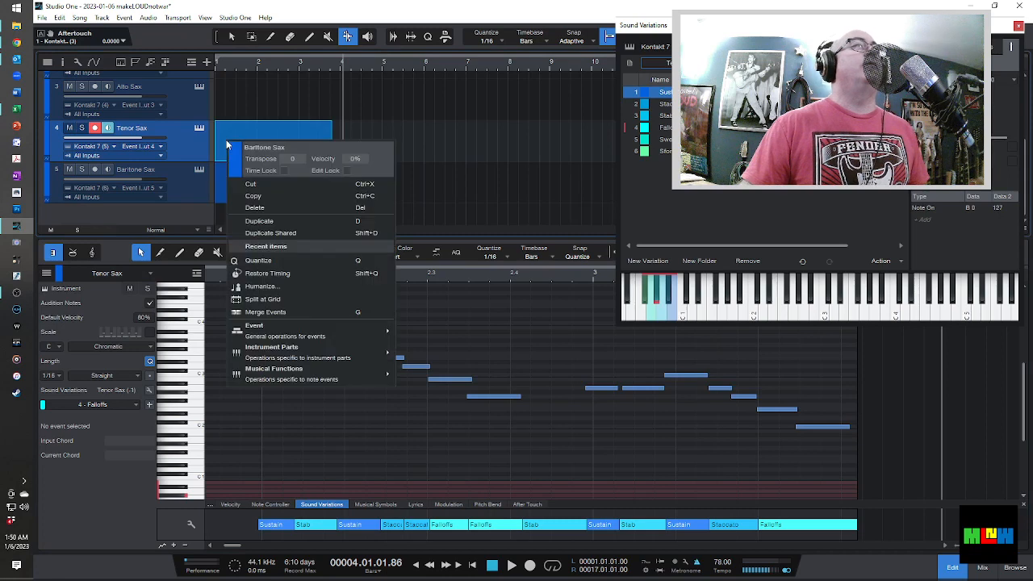
click(262, 192)
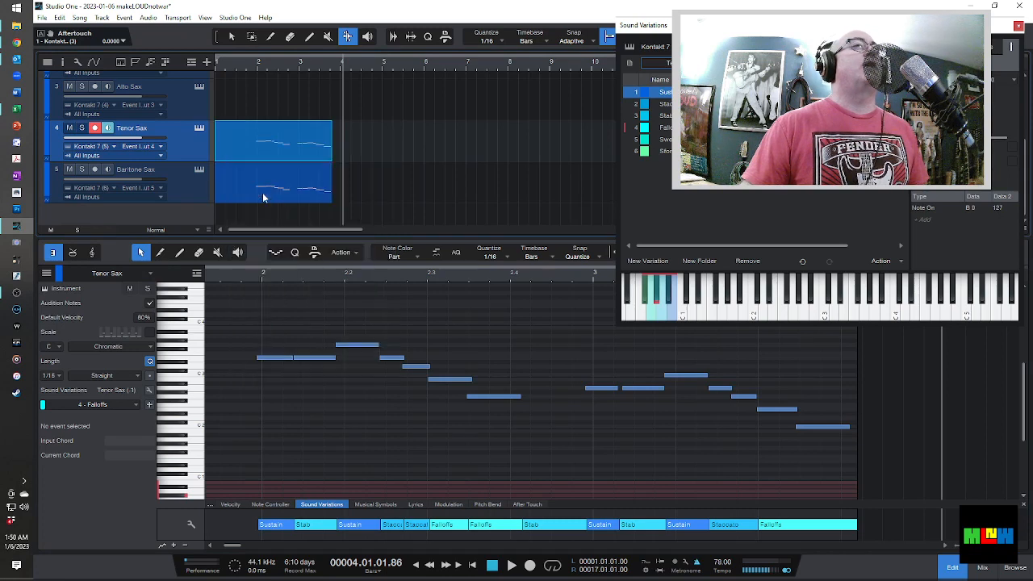
click(194, 110)
right_click(195, 110)
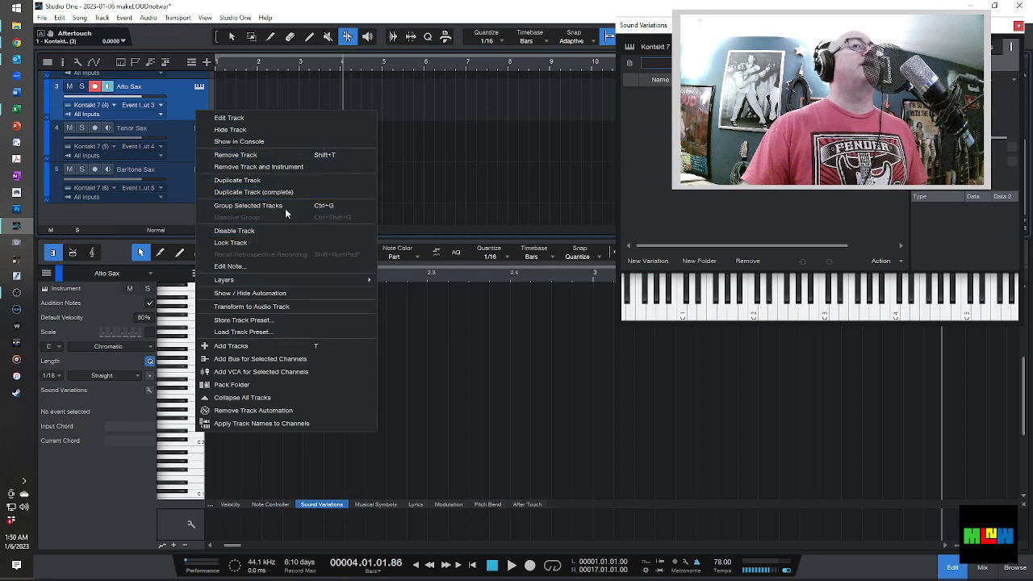
click(506, 159)
right_click(250, 93)
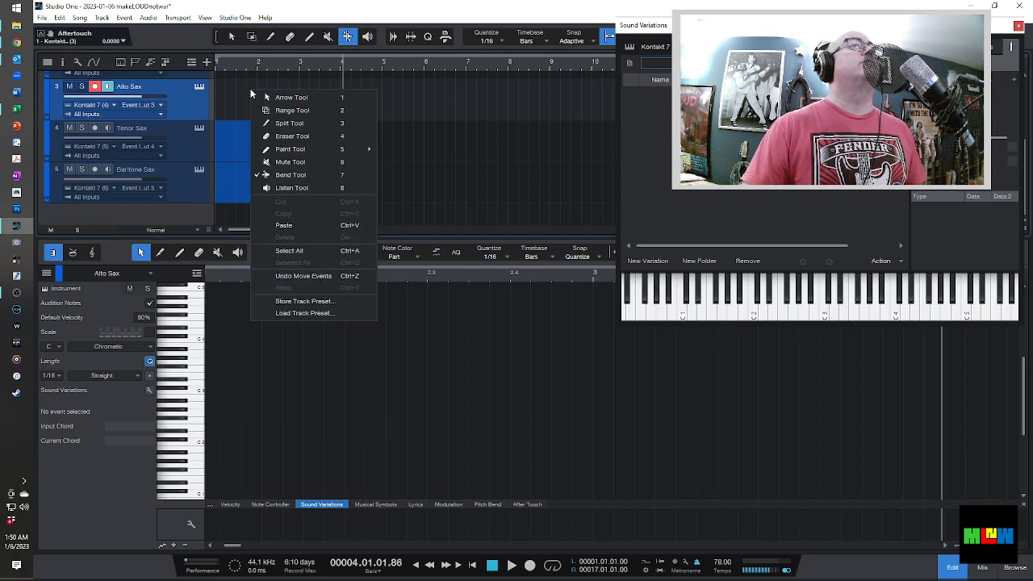
click(315, 225)
Move the pasted Alto Sax part with the Arrow tool so it starts at bar 1, aligned with the other sax parts.
drag(382, 105, 235, 100)
drag(373, 108, 202, 95)
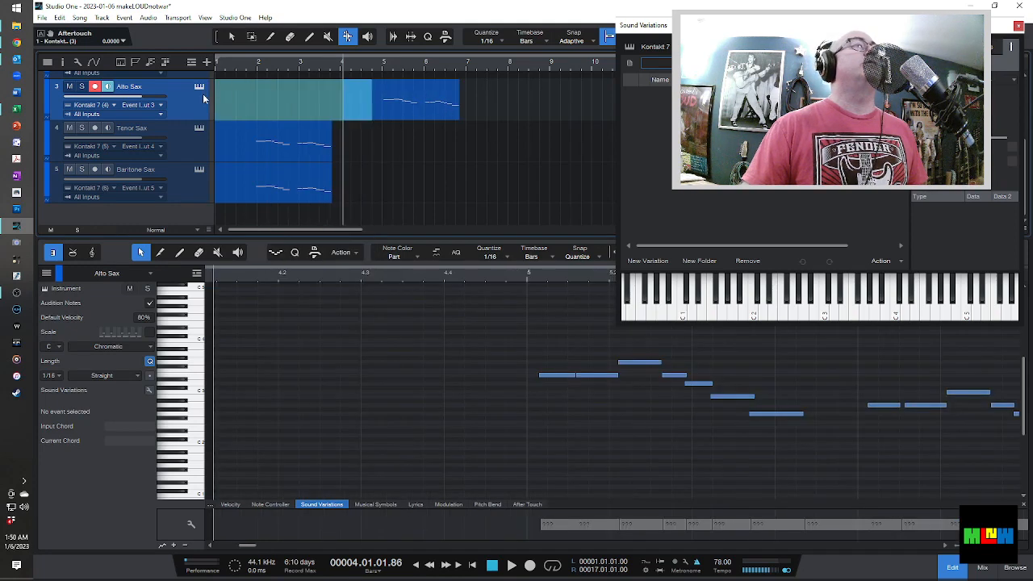
drag(456, 84, 347, 91)
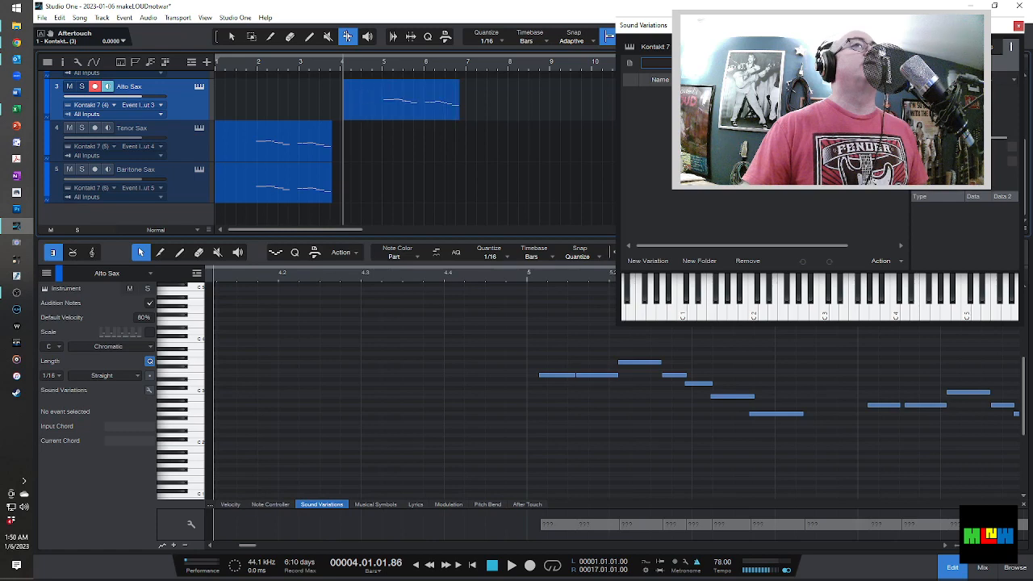
click(233, 37)
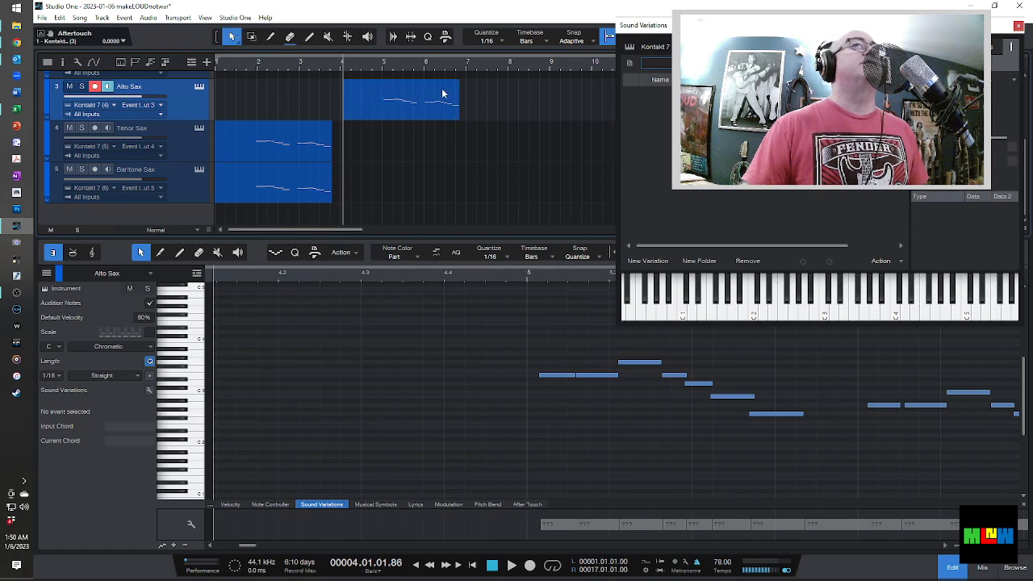
drag(434, 97, 282, 97)
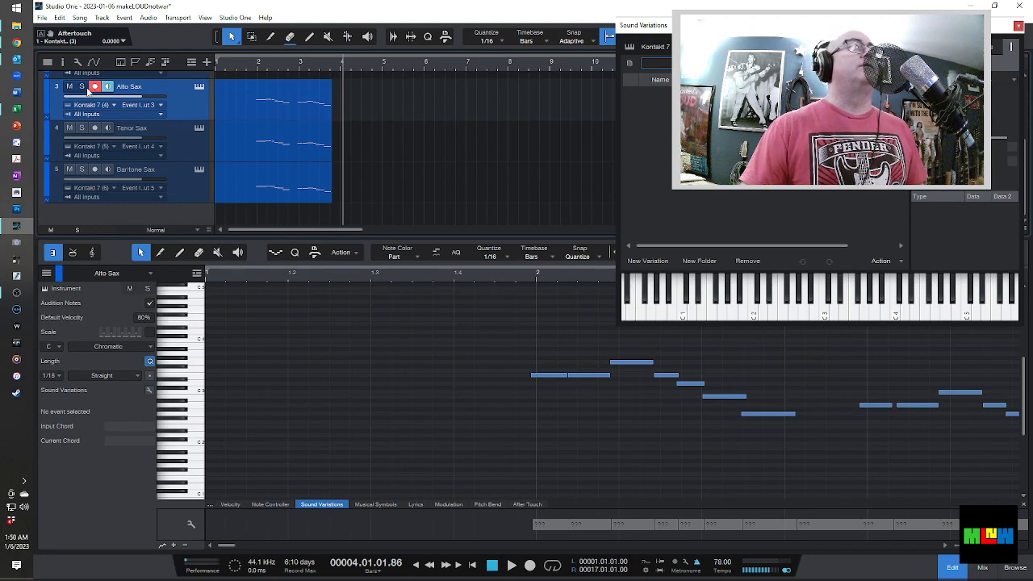
Solo the Alto Sax and play its copied riffs from bar 1.
click(82, 86)
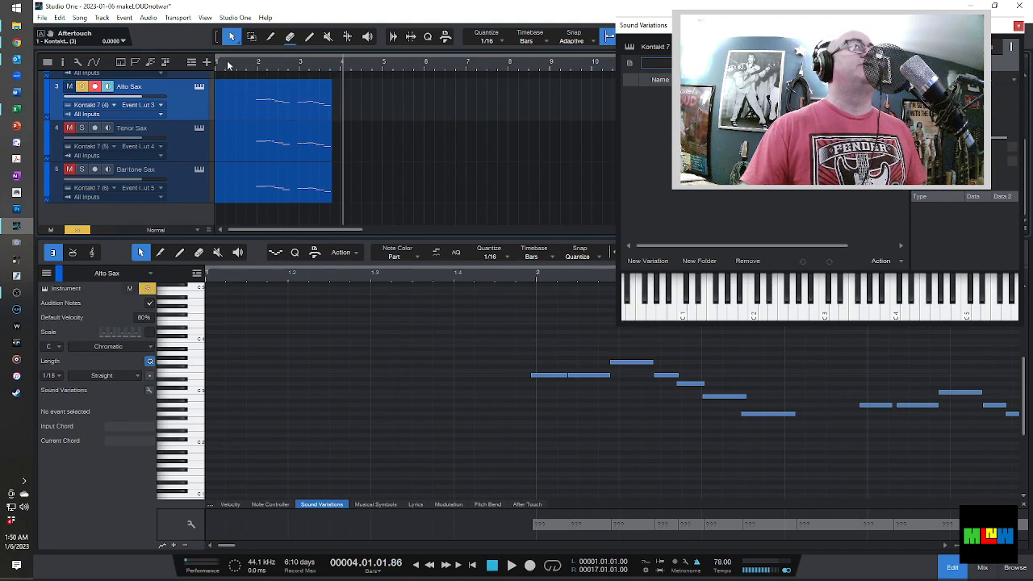
click(229, 64)
key(space)
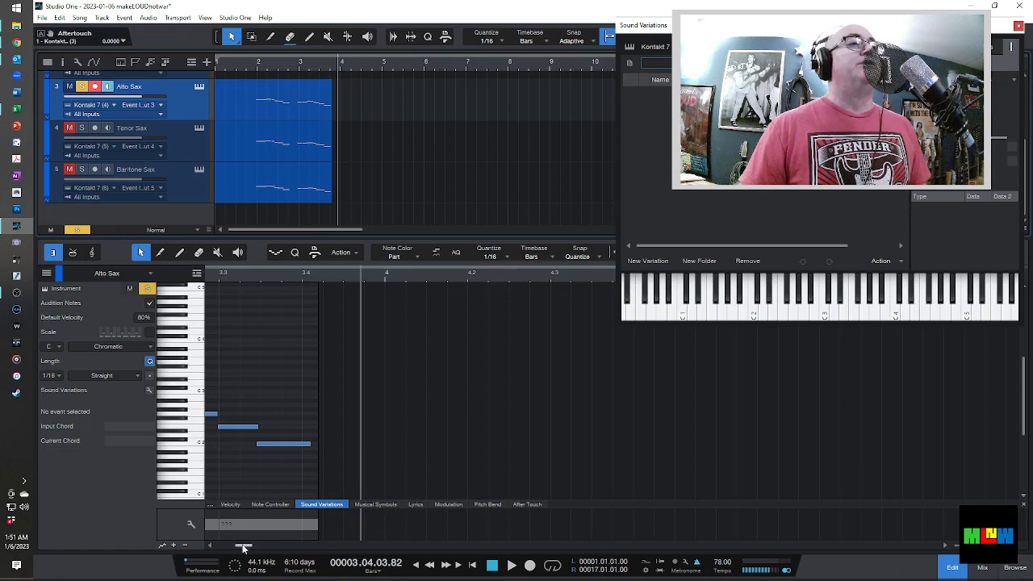
Raise the last note of the second Alto Sax riff to C 3 and of the first riff to G 3, and audition both riffs.
drag(243, 546, 233, 549)
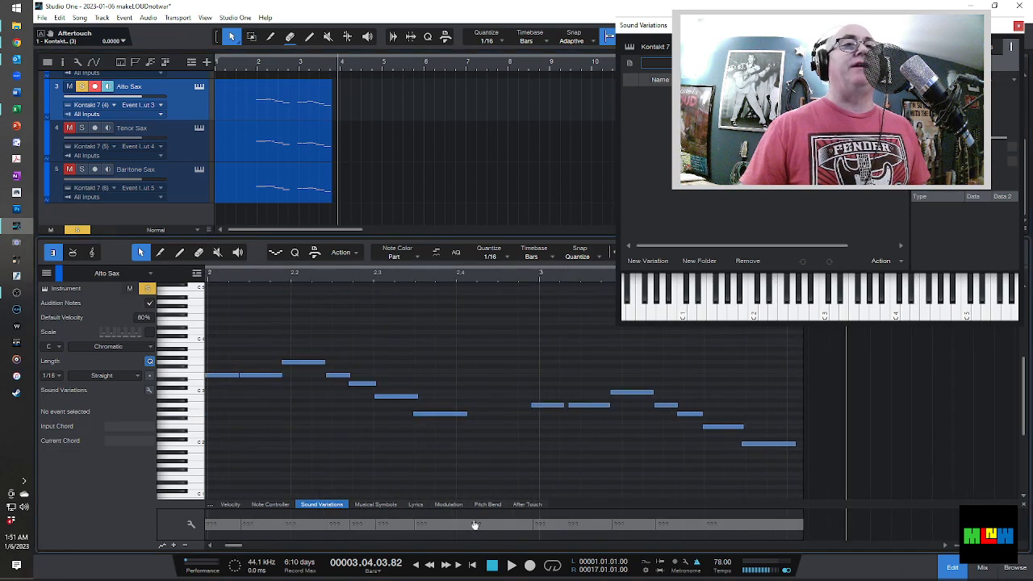
click(772, 444)
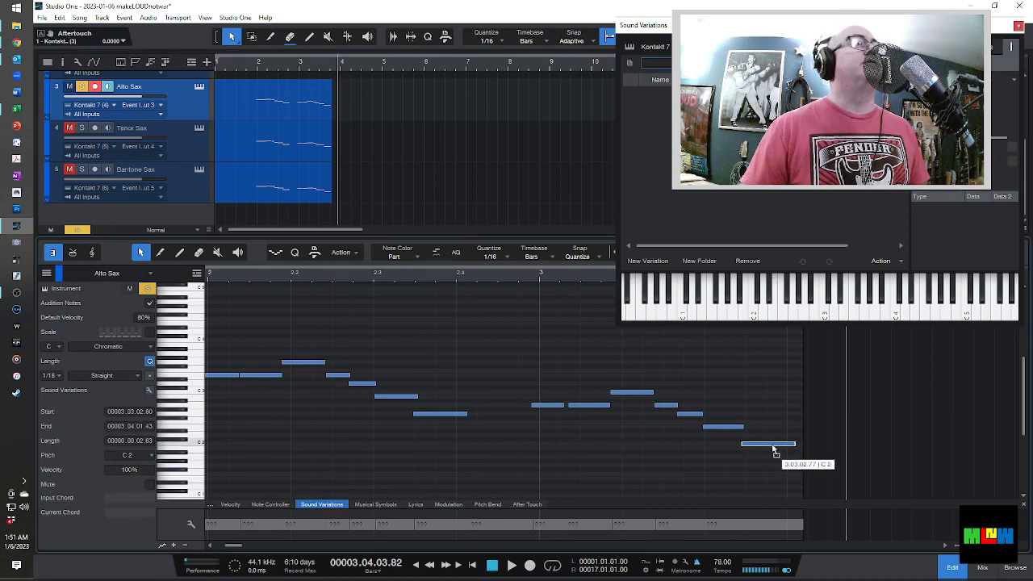
drag(773, 450, 773, 399)
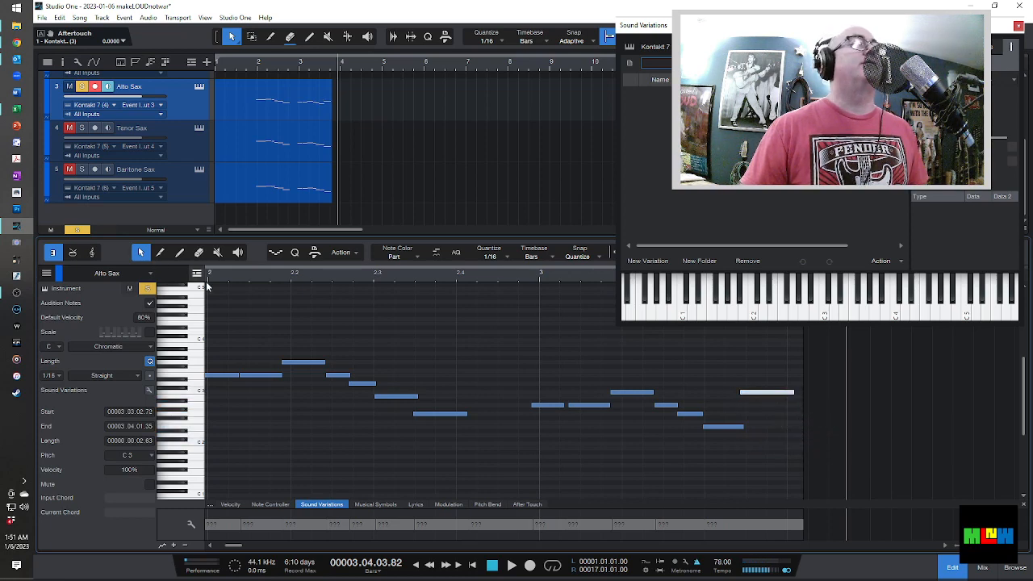
drag(443, 414, 440, 368)
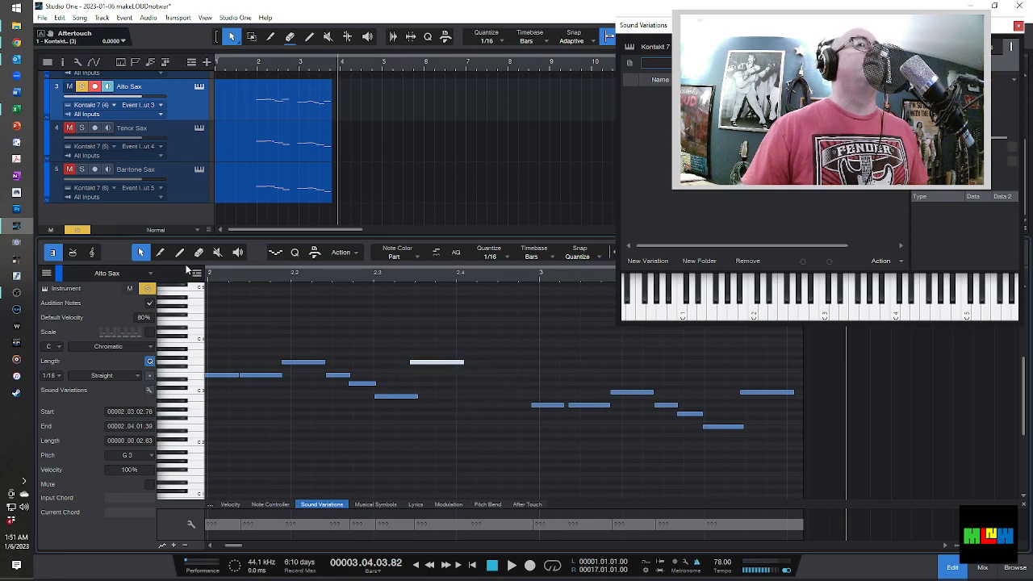
click(251, 68)
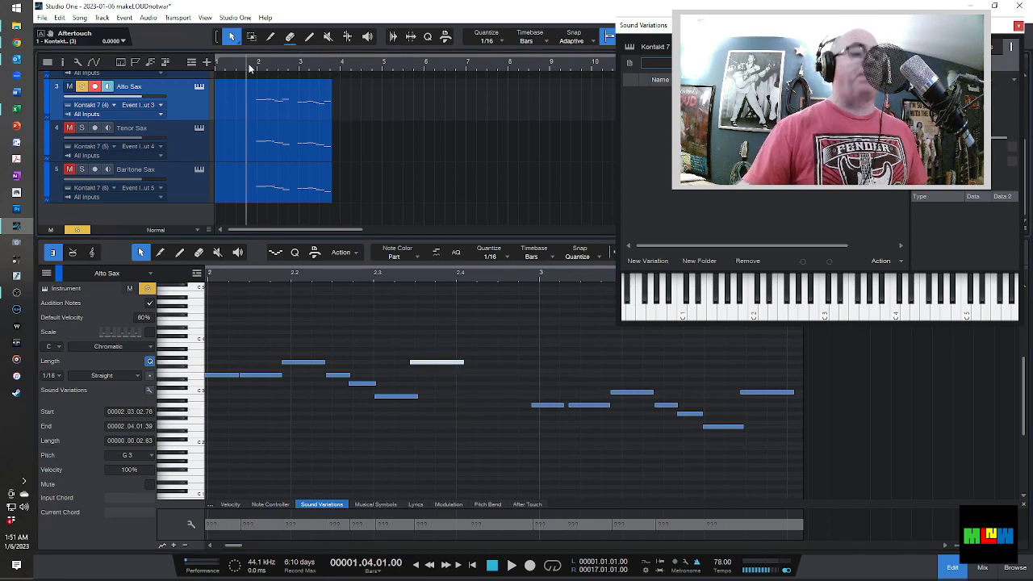
key(space)
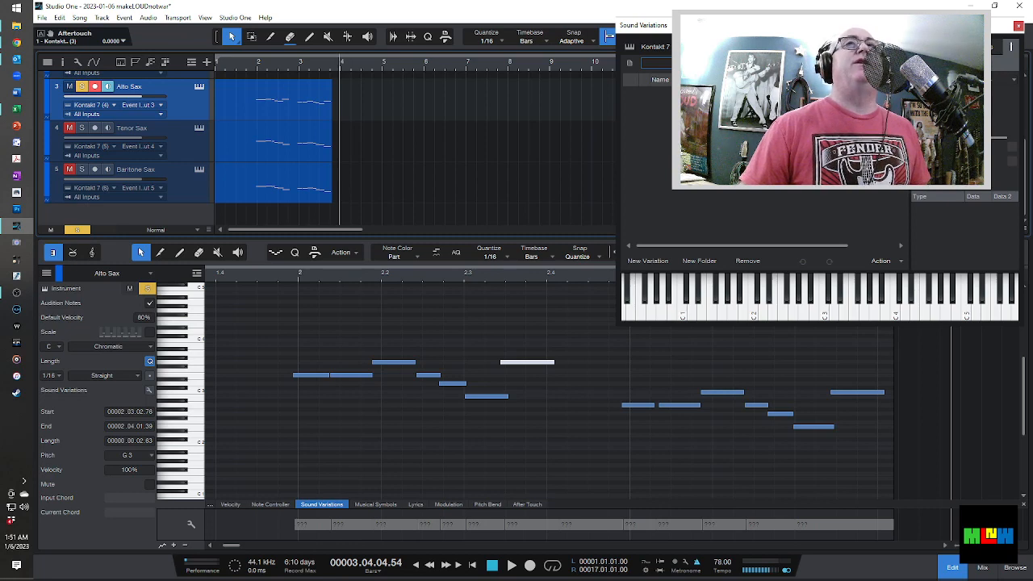
Load the Alto Sax sound variations from the Vintage Horns presets and play the soloed riffs from just before bar 2.
click(702, 63)
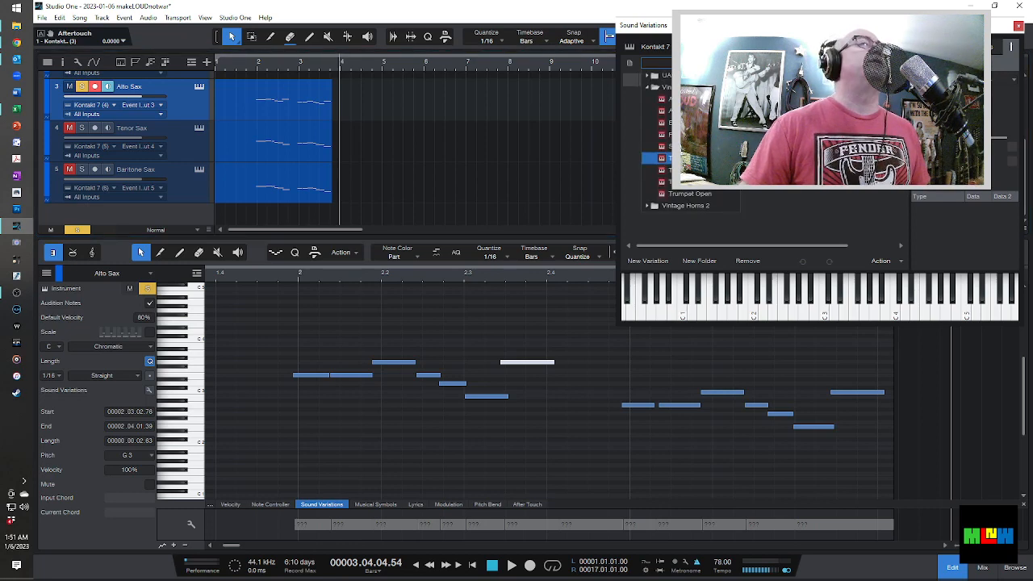
click(691, 110)
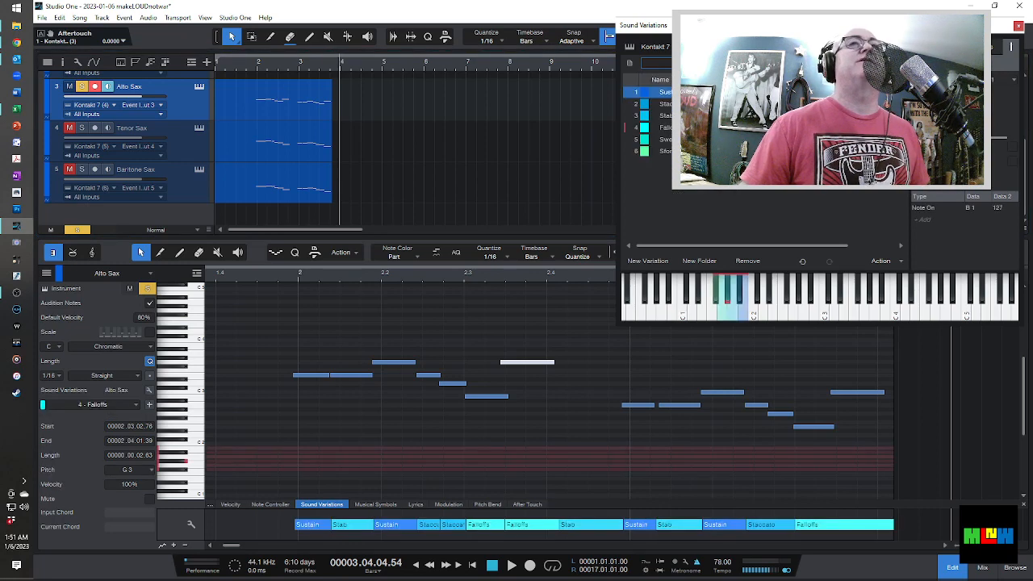
click(238, 275)
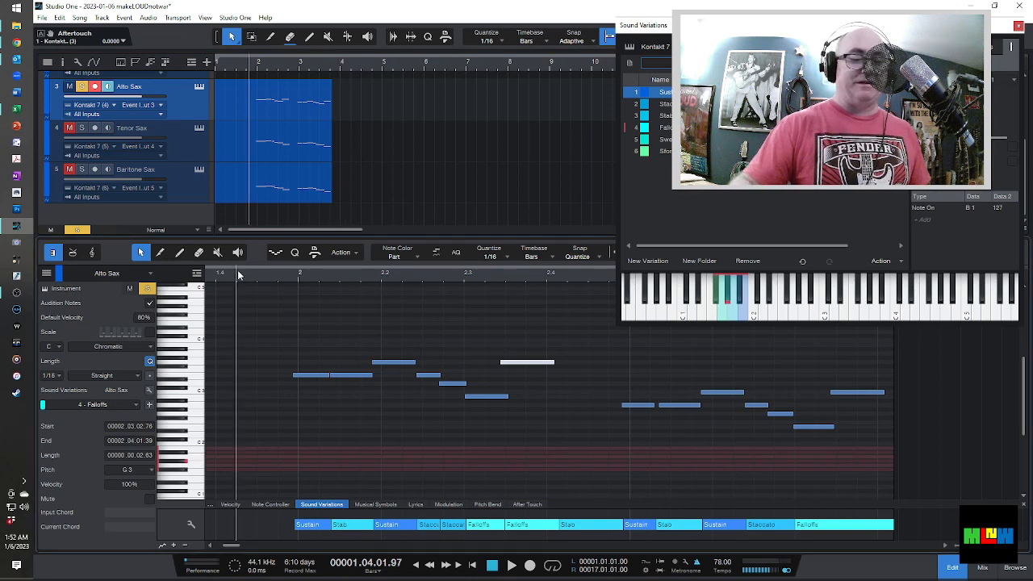
key(space)
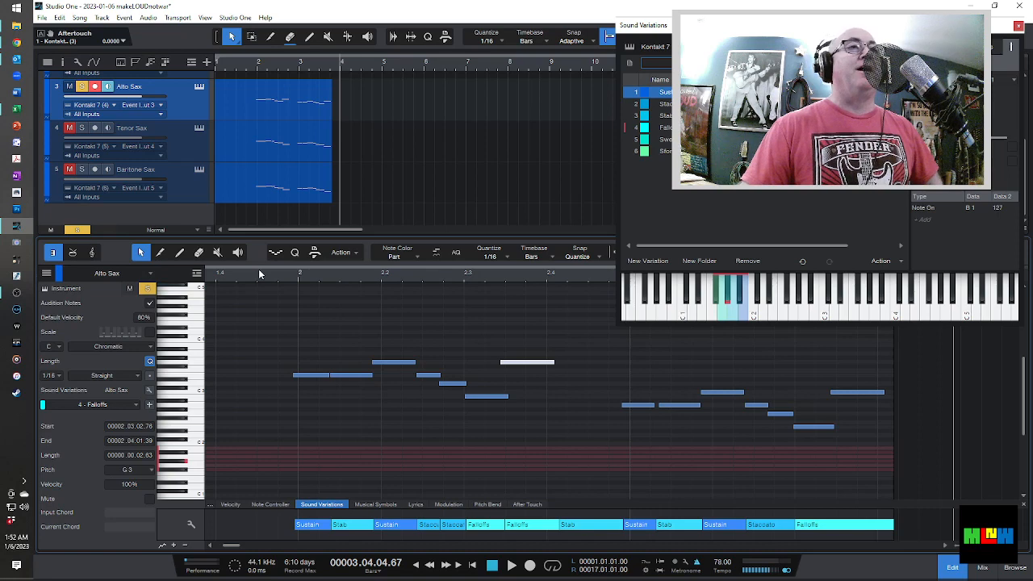
Unsolo the Alto Sax and play all three sax parts together from bar 1.
click(81, 86)
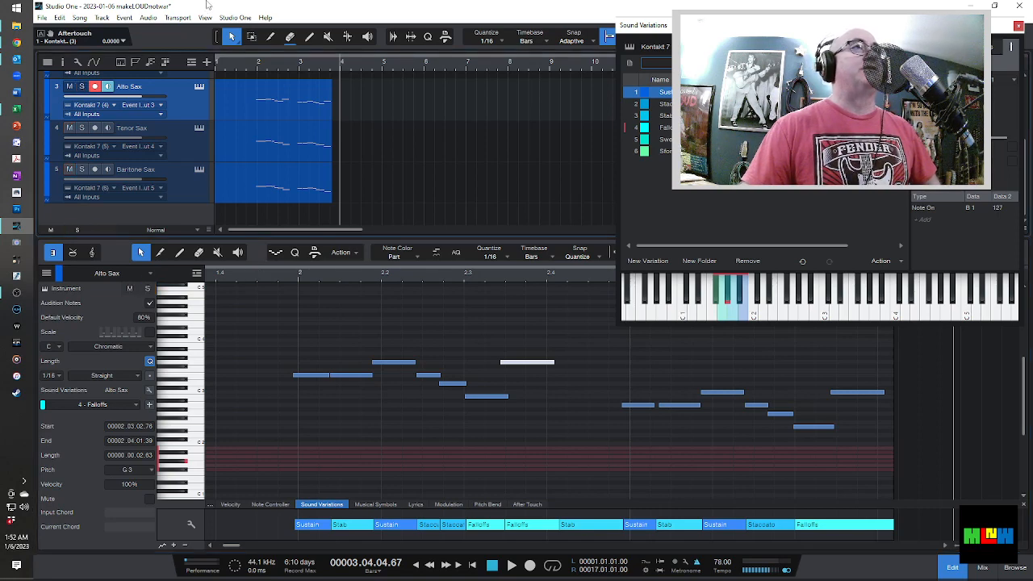
click(237, 64)
key(space)
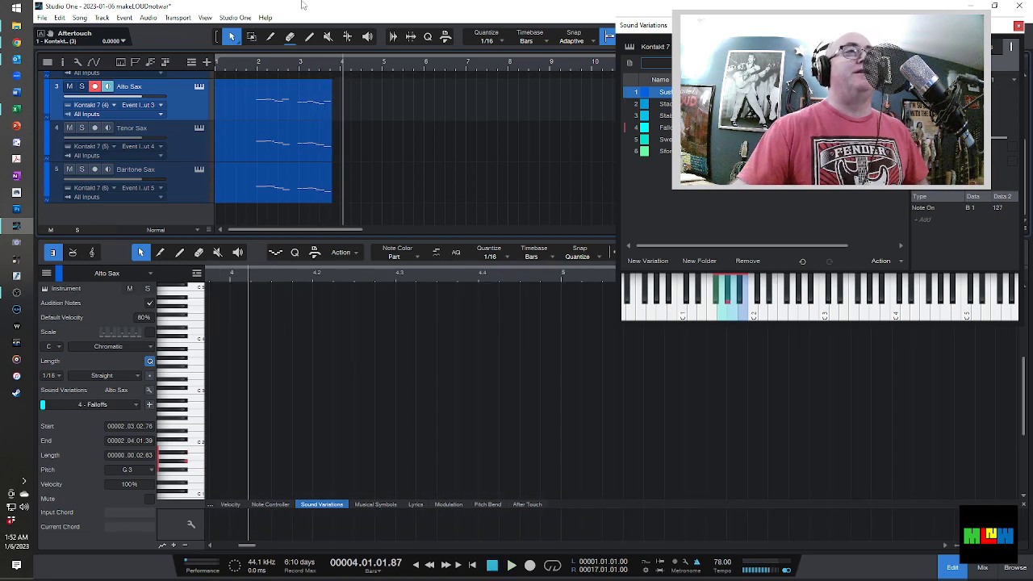
Copy the Baritone Sax part and paste it onto the Trombone track at the start of the song.
scroll(247, 127, up, 3)
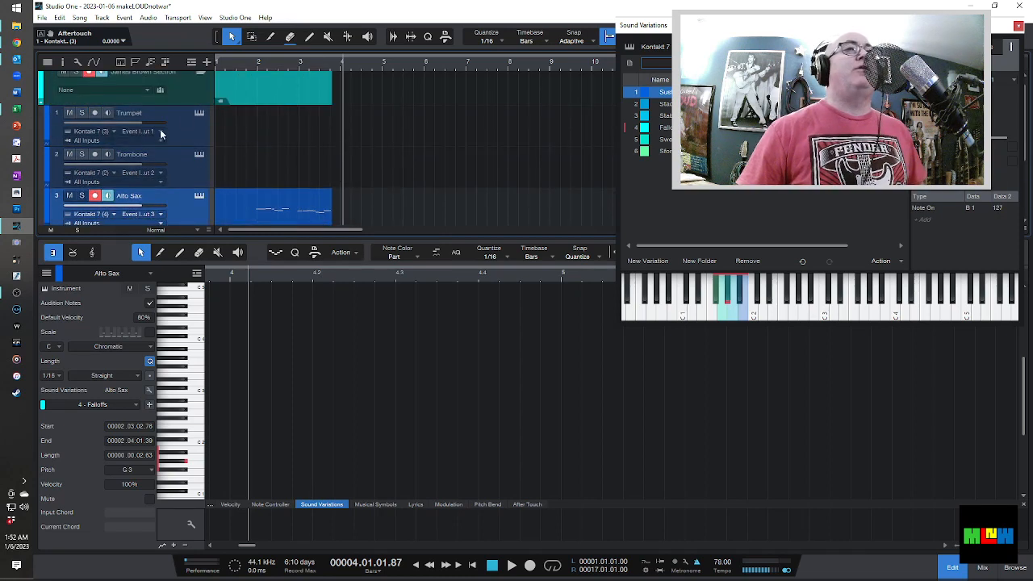
scroll(225, 129, down, 3)
click(227, 174)
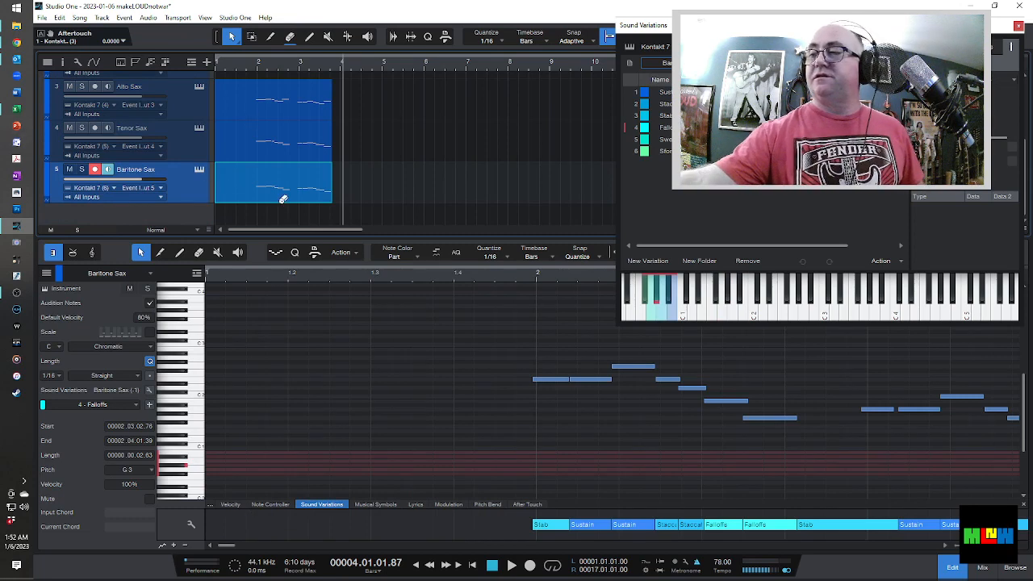
scroll(378, 131, up, 3)
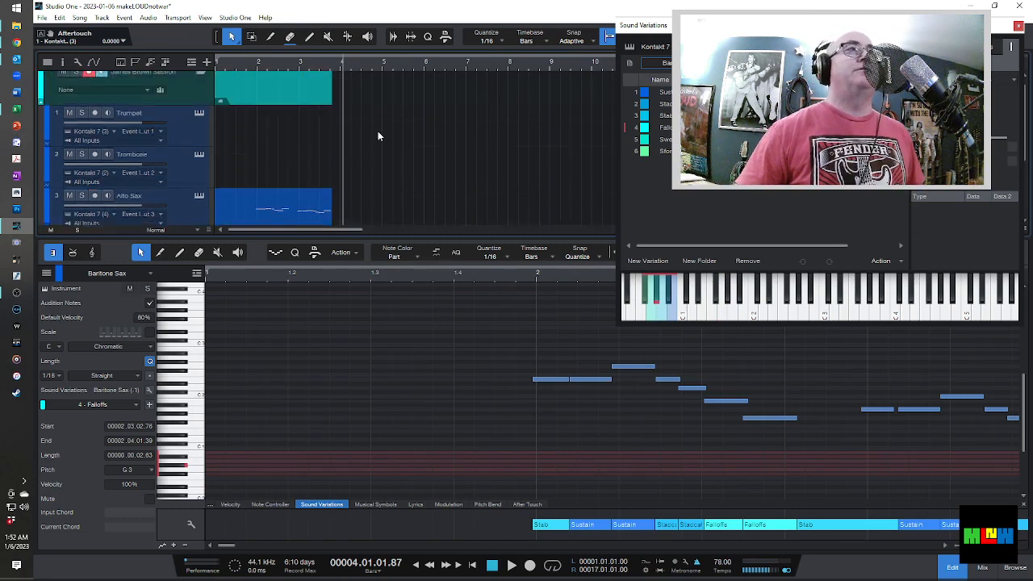
click(181, 182)
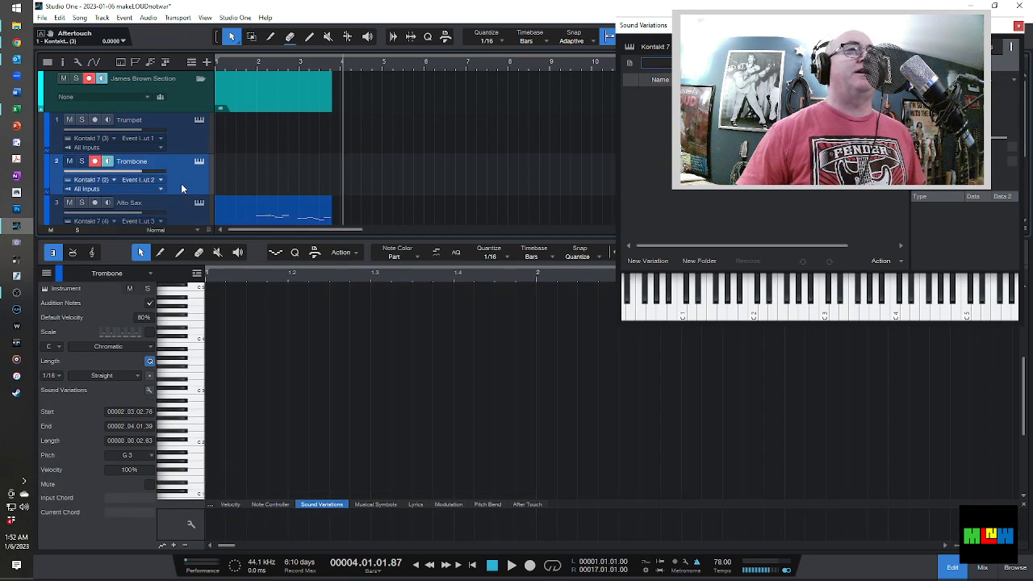
click(472, 567)
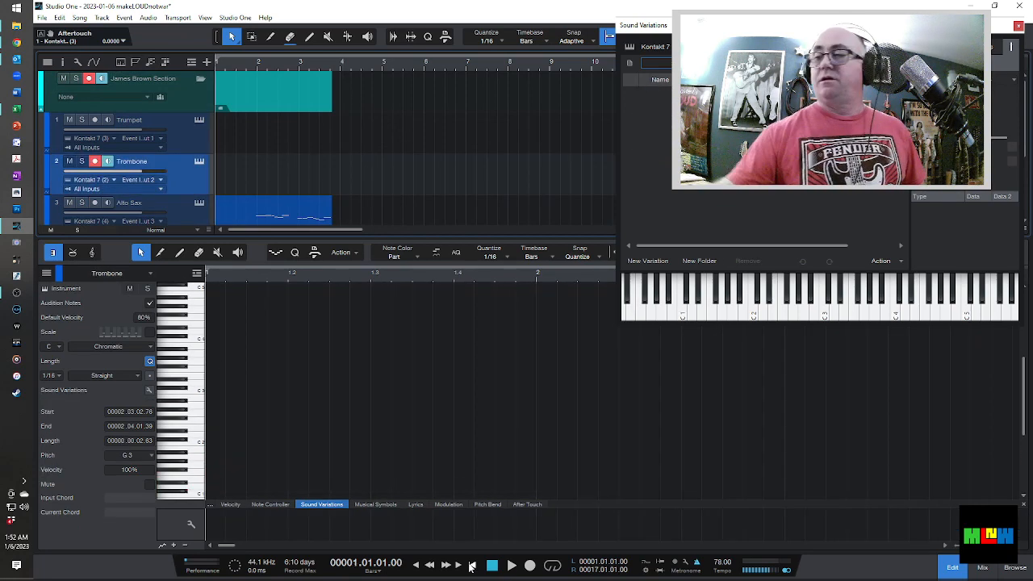
key(ctrl+v)
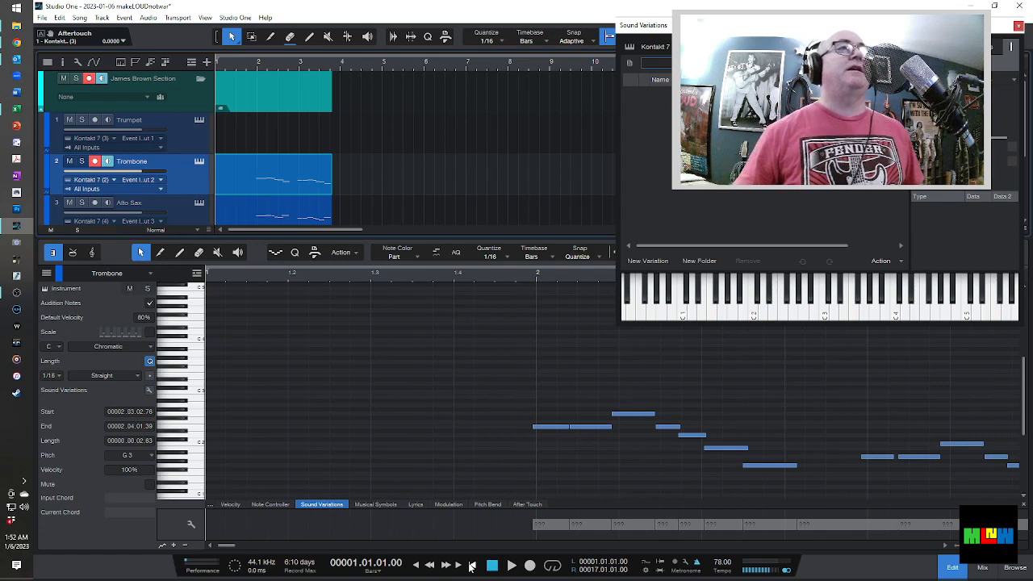
Solo the Trombone, play its pasted part from the start of the song, and sound a low key in the note editor.
click(82, 162)
key(space)
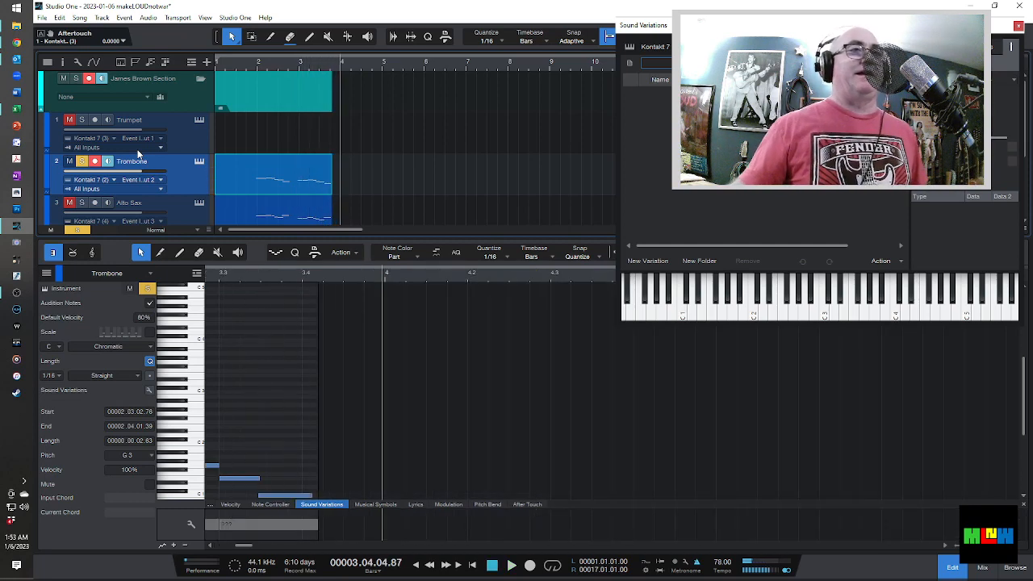
click(196, 483)
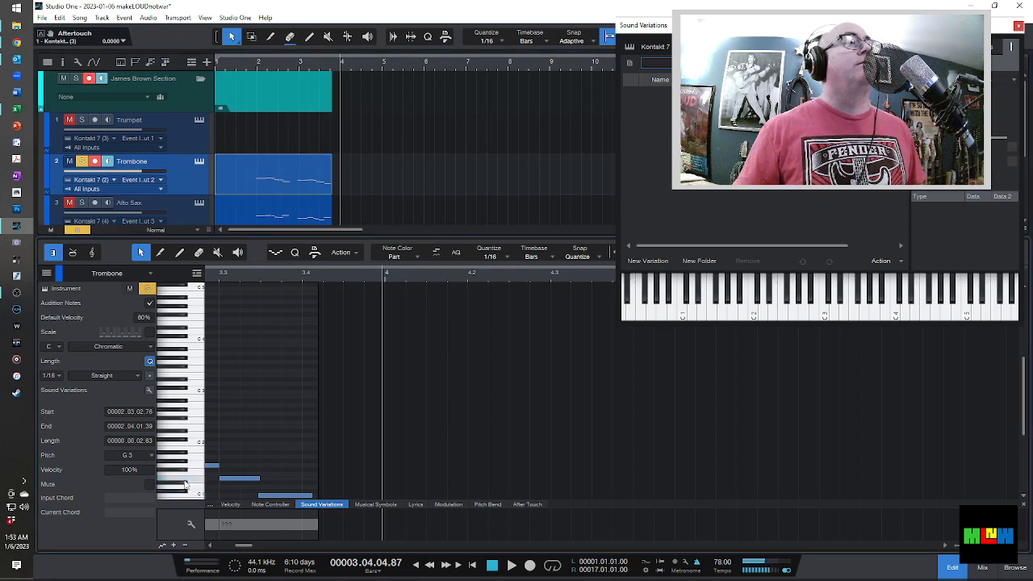
Audition a low key, raise the Trombone part's last note to B1, and play the part from beat 2 of bar 1.
click(193, 482)
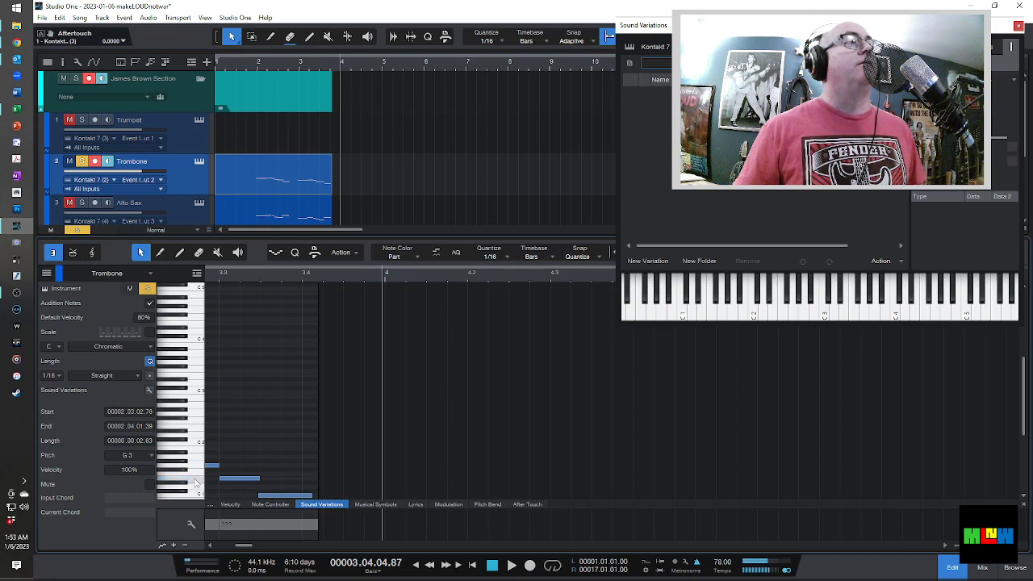
click(196, 482)
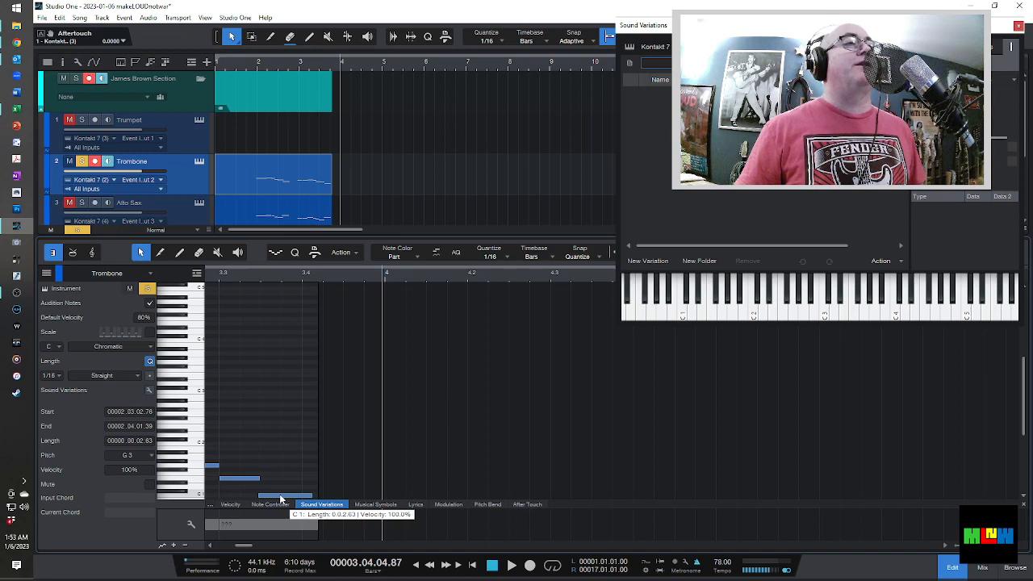
drag(280, 499, 282, 456)
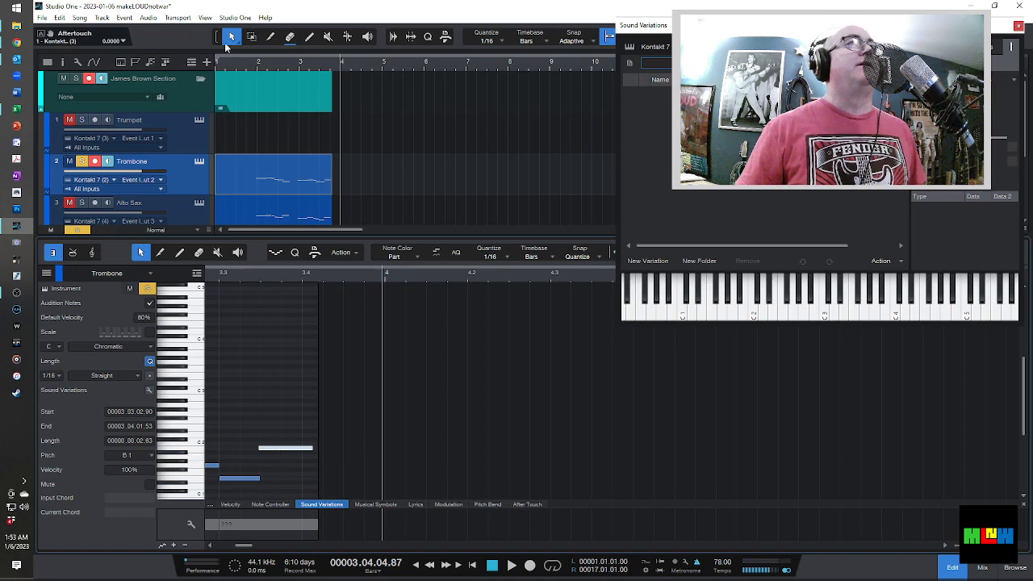
click(227, 68)
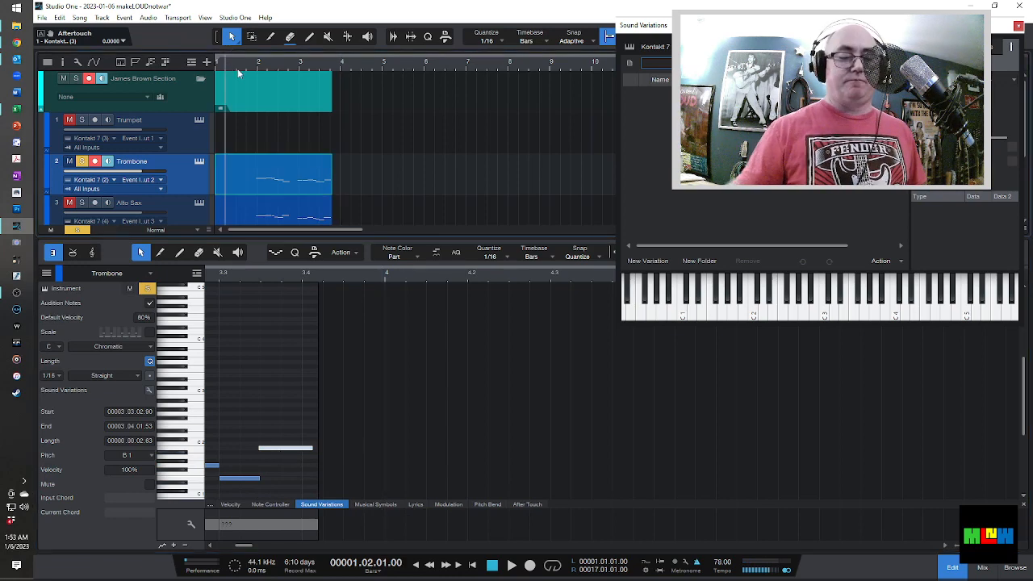
key(space)
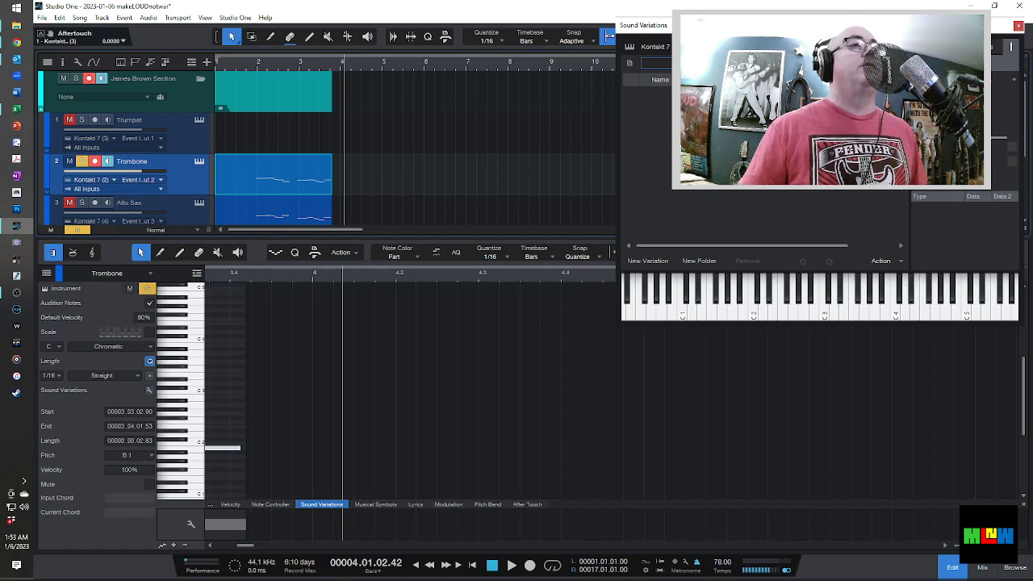
Raise the second-to-last Trombone note in bar 3 to E2 and play the end of the part.
drag(247, 547, 238, 552)
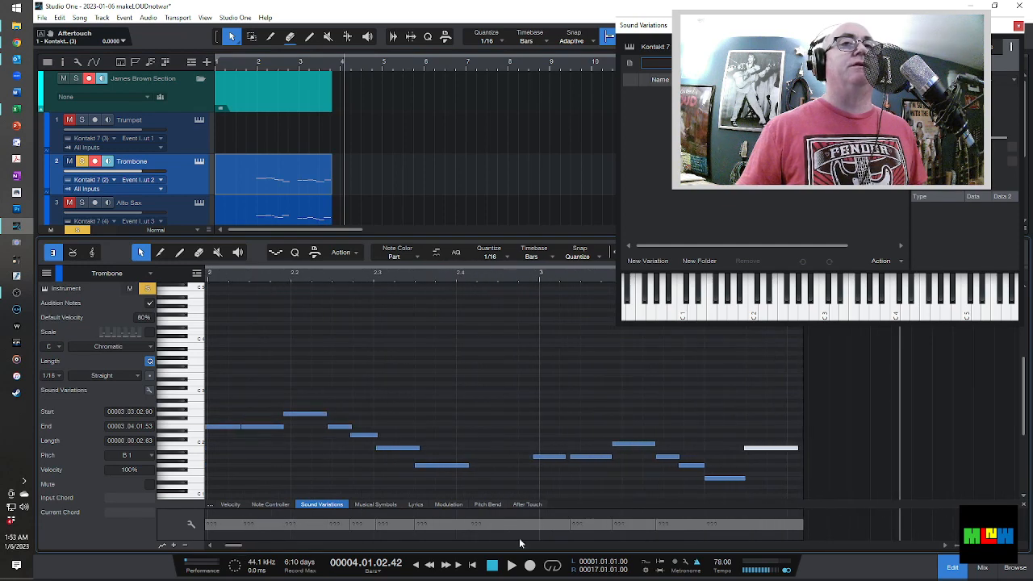
click(716, 479)
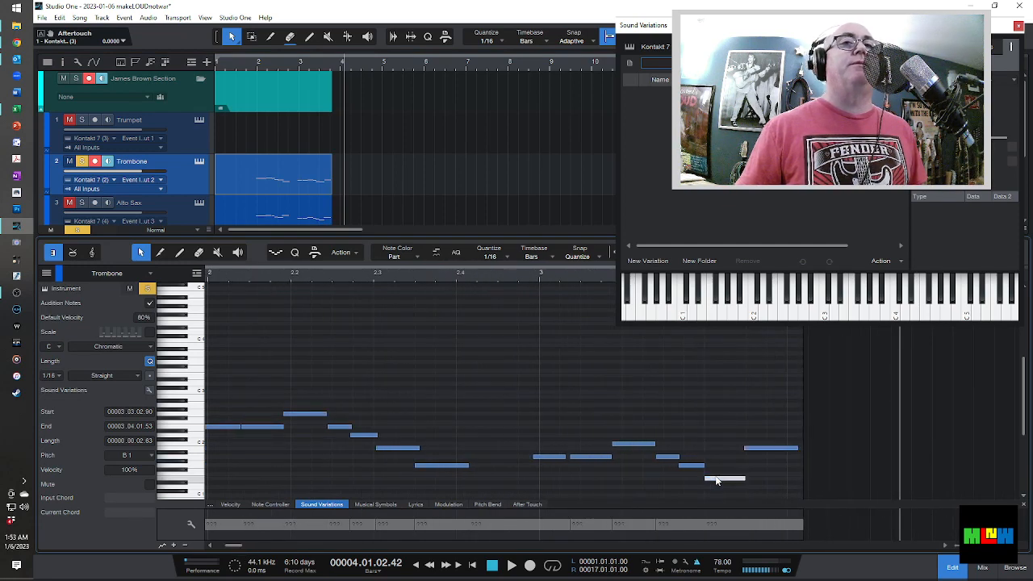
drag(717, 483, 716, 432)
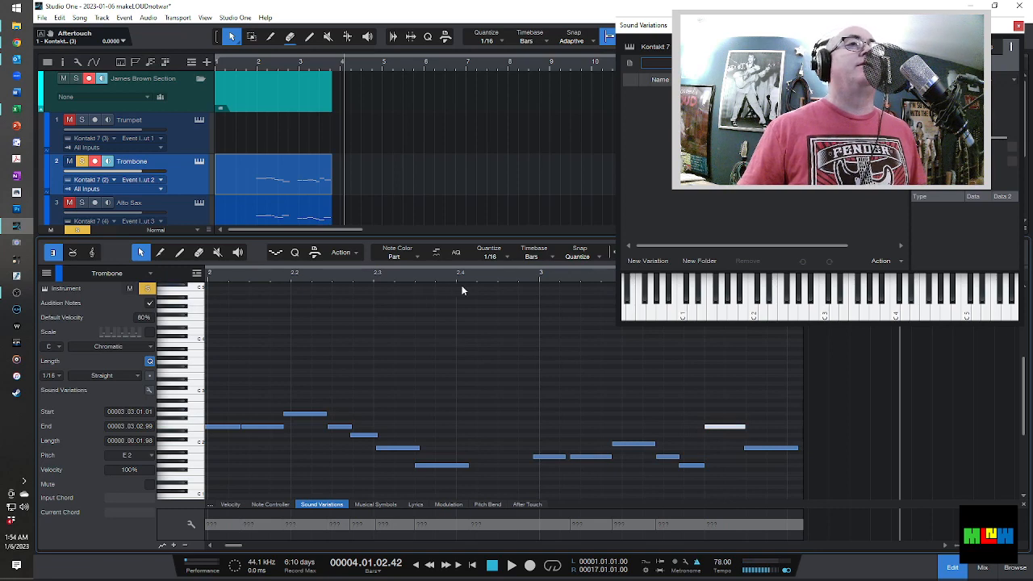
click(483, 277)
key(space)
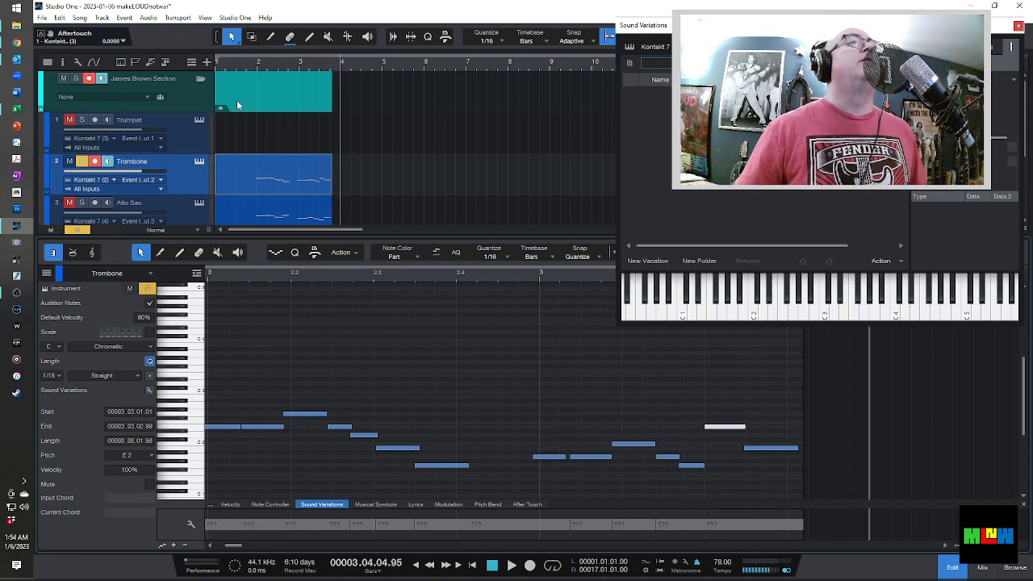
Load the Trombone (-1) sound variations from the Vintage Horns presets and play the part from beat 3 of bar 1.
click(239, 66)
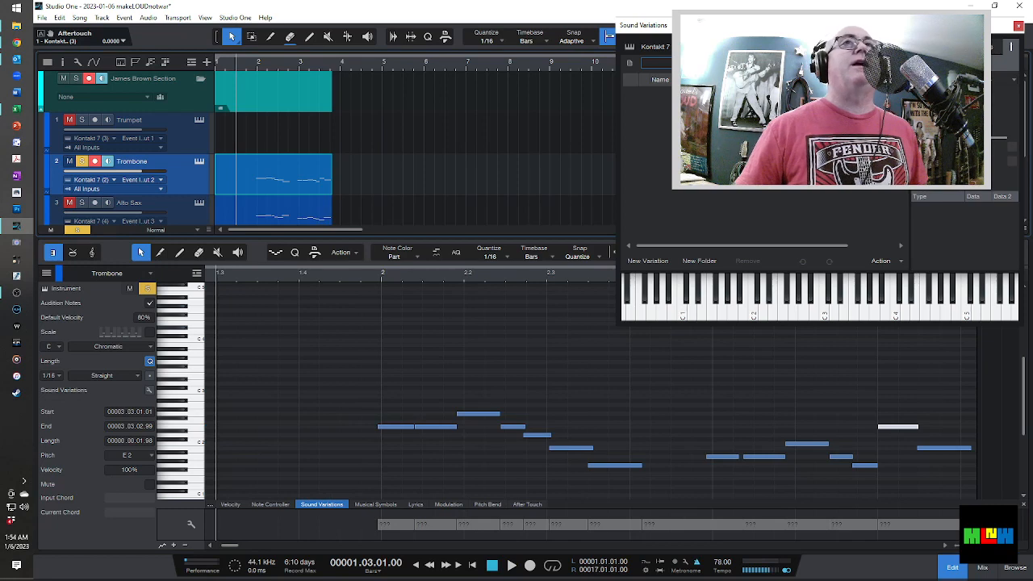
click(696, 63)
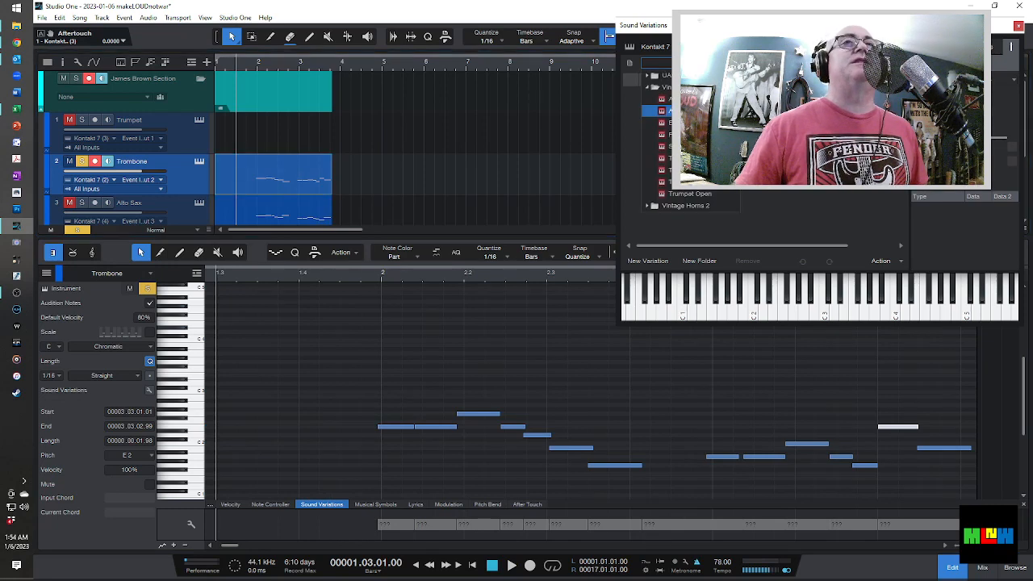
click(687, 171)
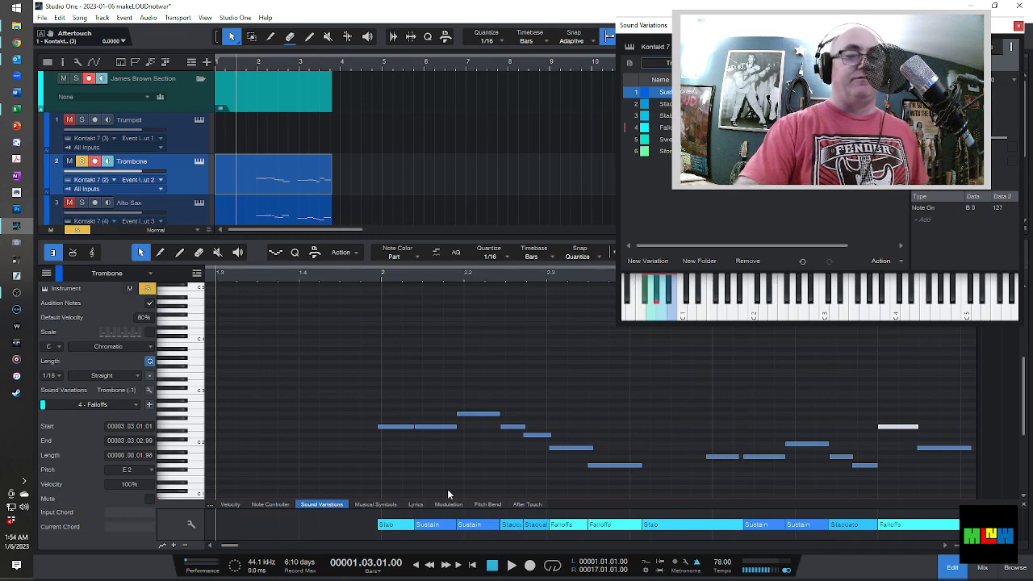
key(space)
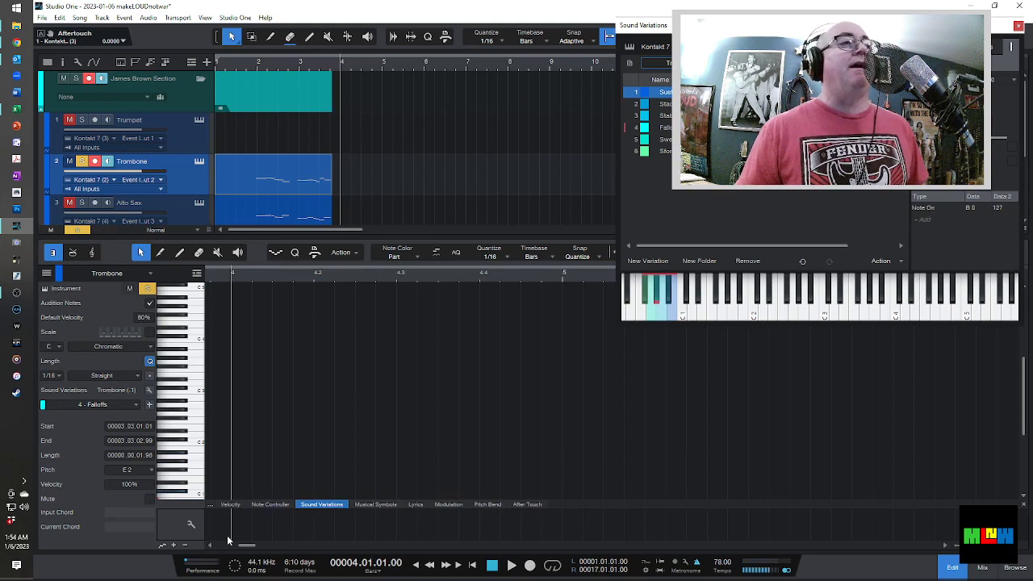
Set the last note of the Trombone's first riff, the G1 in bar 2, to Staccato and play from just before bar 2.
drag(243, 545, 231, 549)
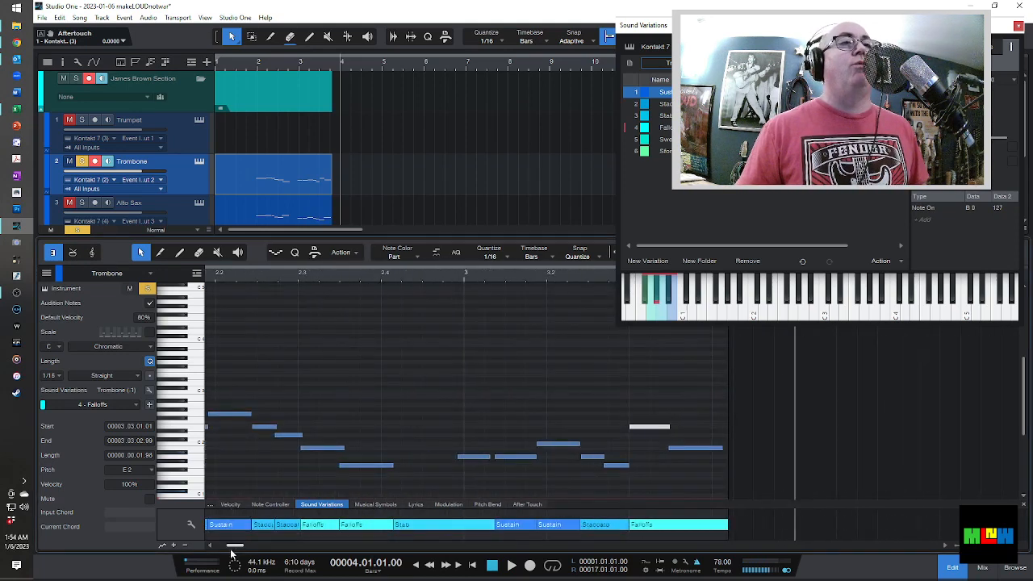
click(450, 466)
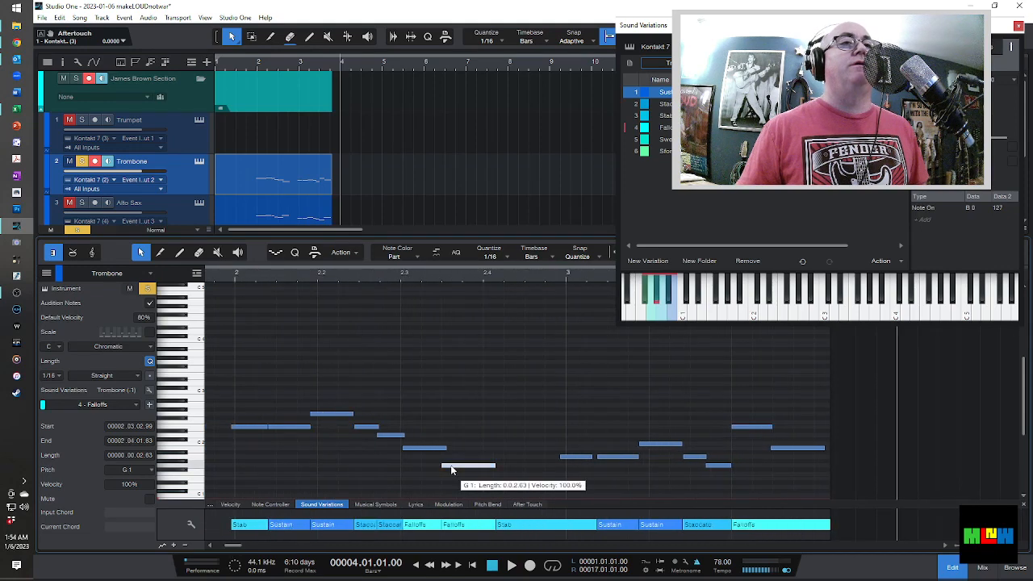
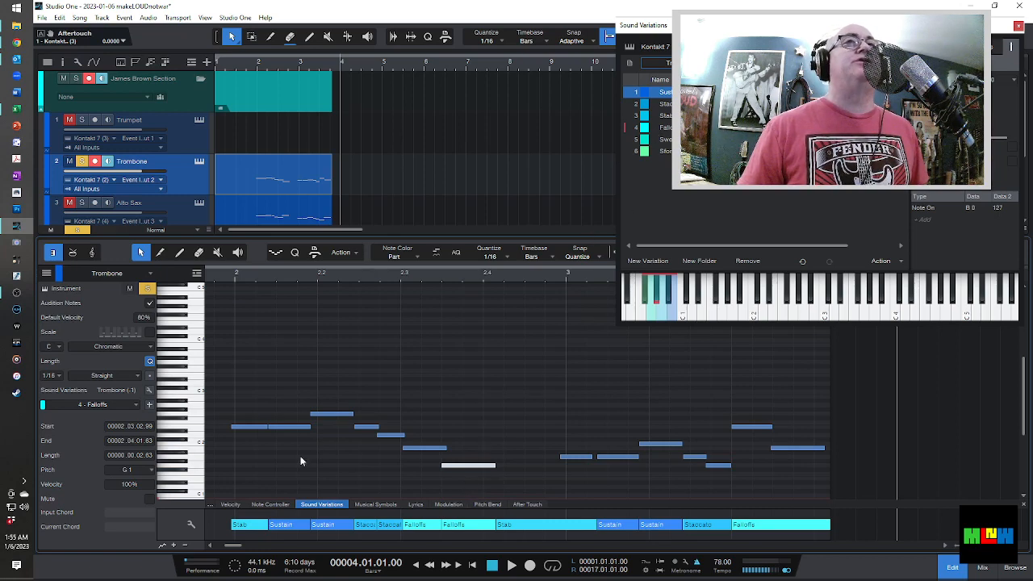
click(137, 405)
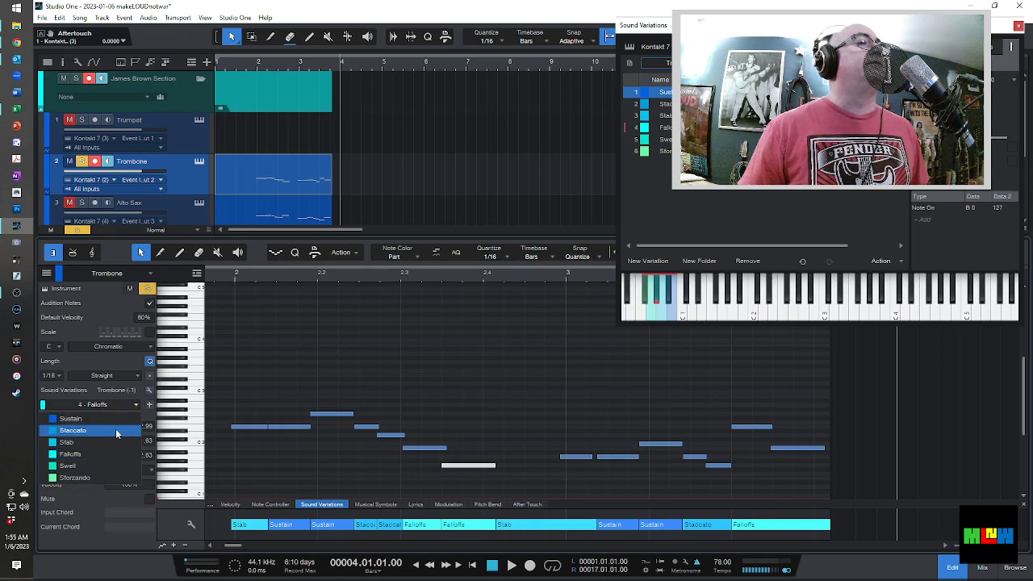
click(116, 429)
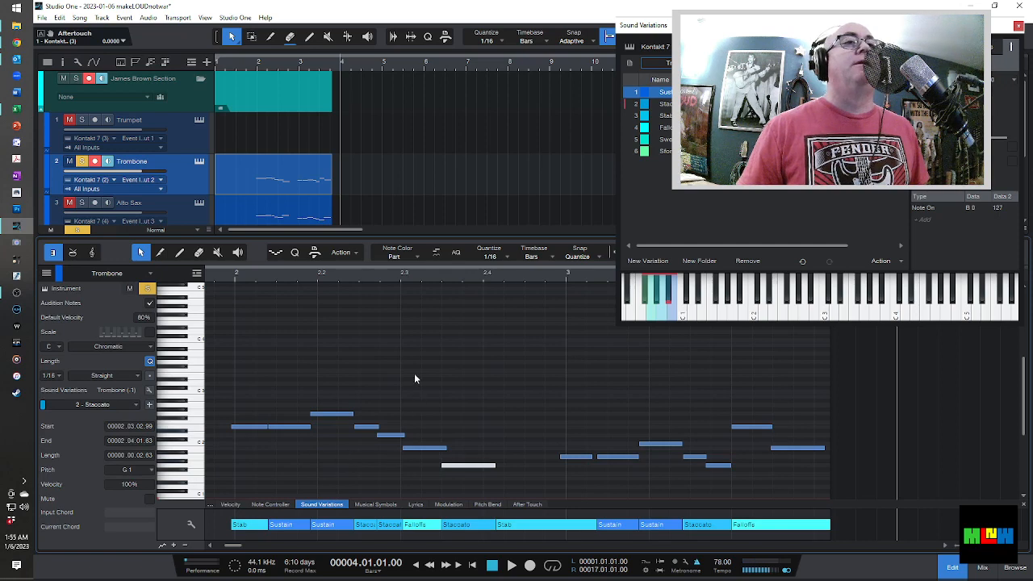
click(215, 276)
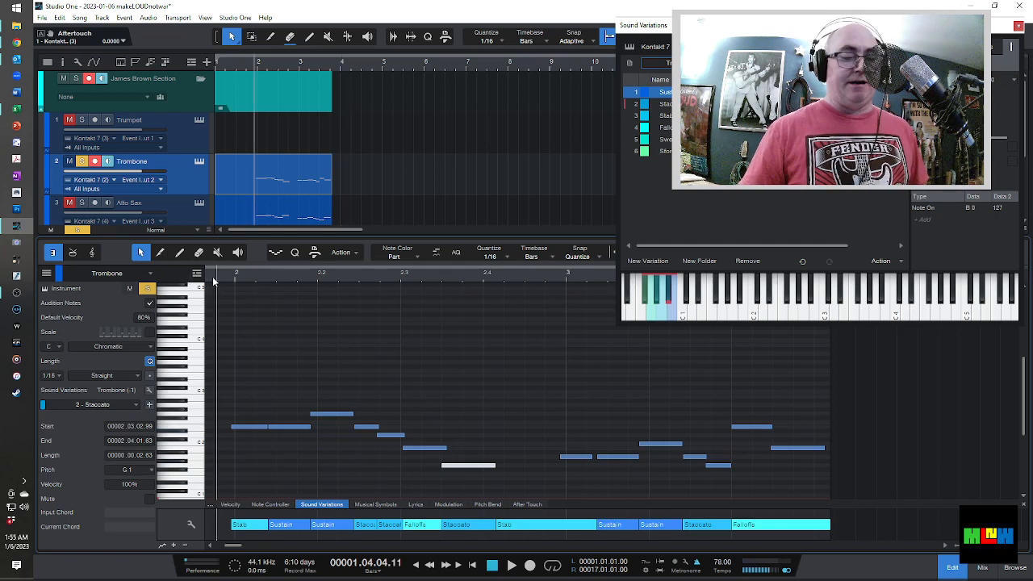
key(space)
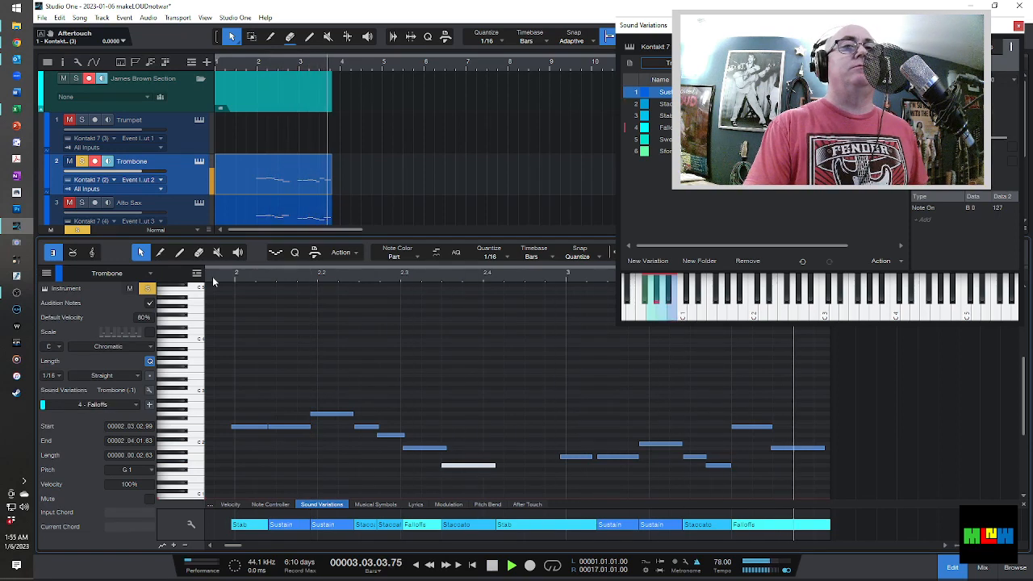
key(space)
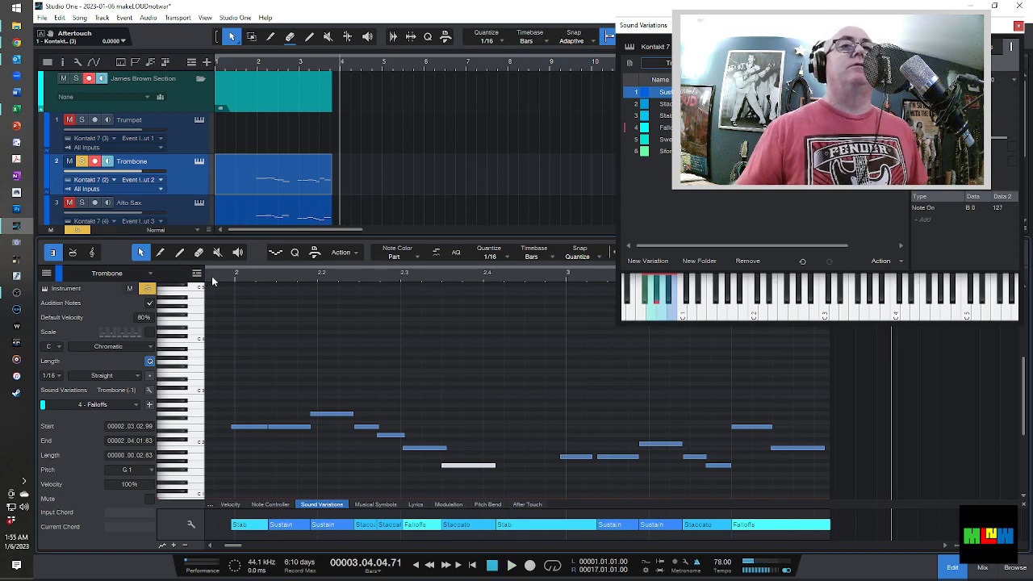
Set the first note of the Trombone's second riff, the A1 just before bar 3, to Sustain and play both riffs.
click(576, 457)
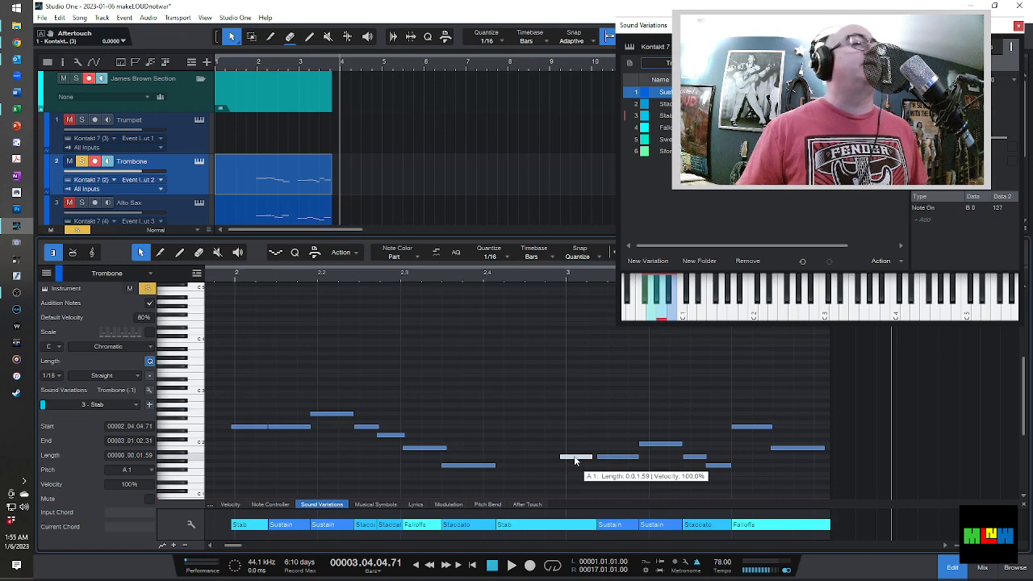
click(219, 276)
key(space)
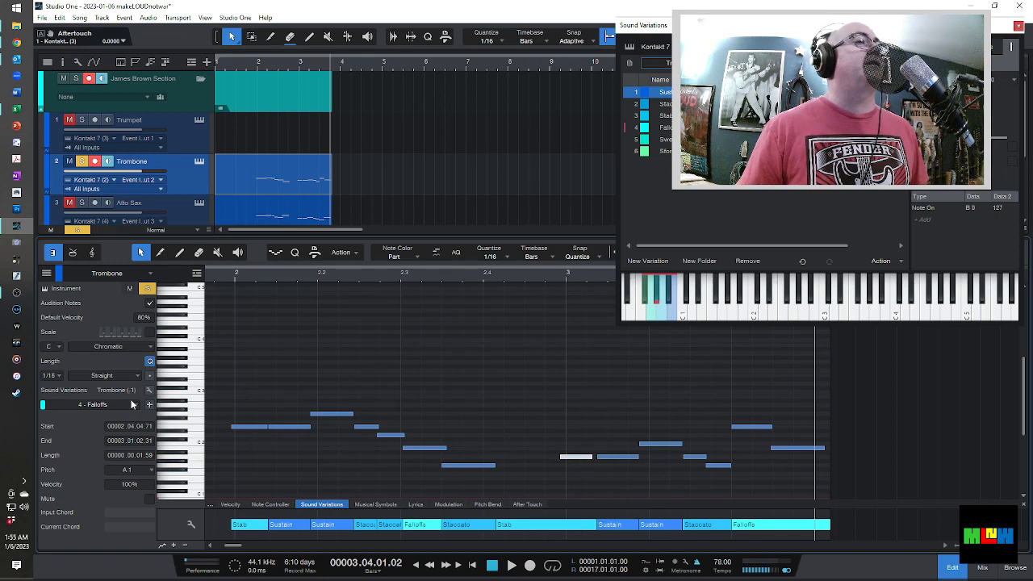
click(137, 406)
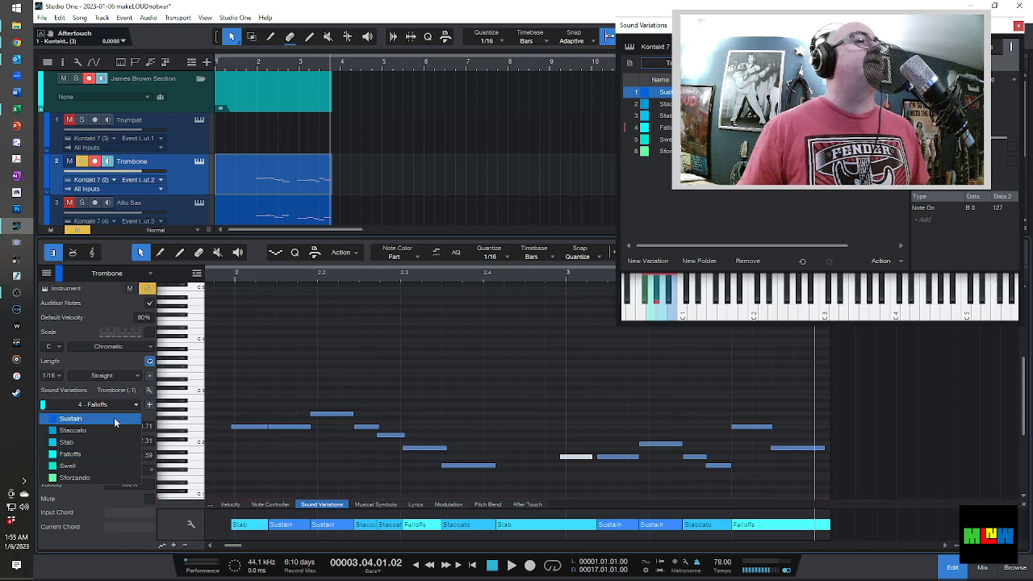
click(114, 419)
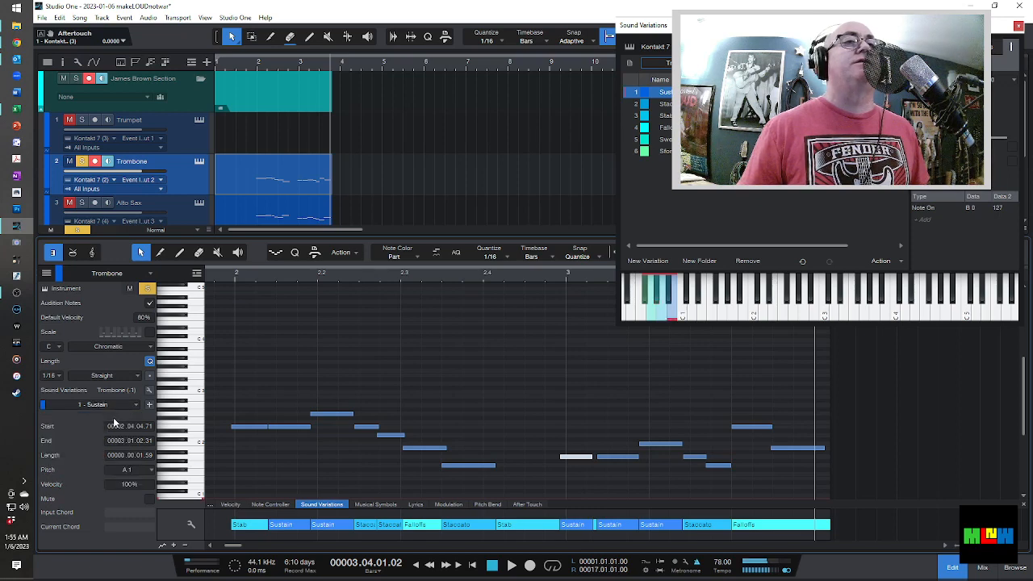
click(221, 276)
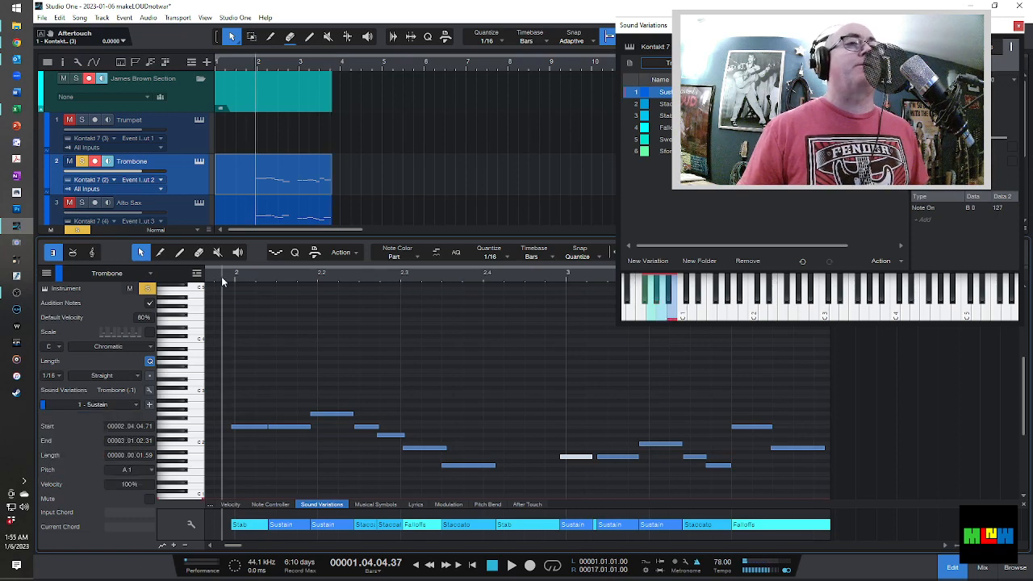
key(space)
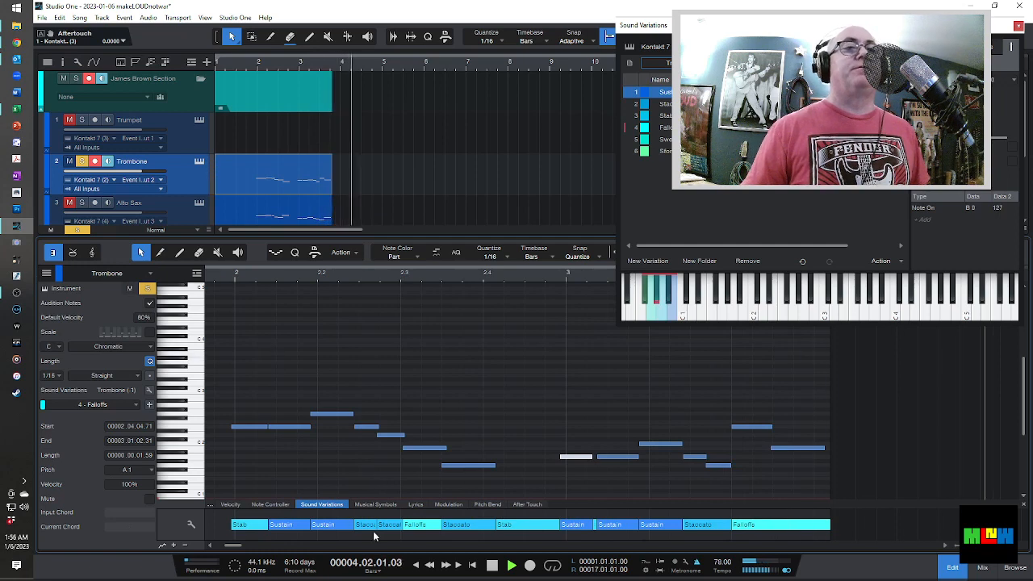
key(space)
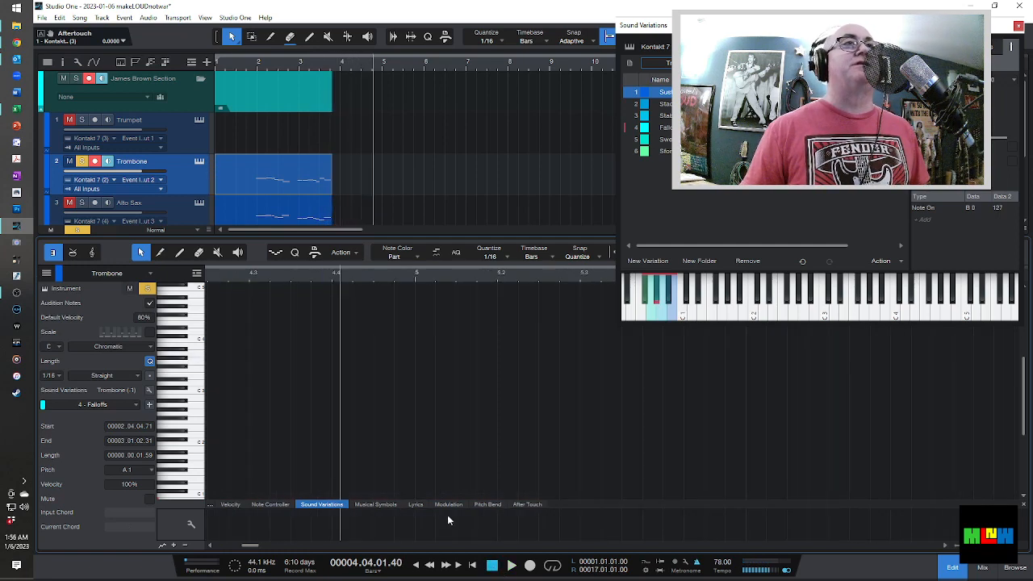
Unsolo the Trombone and play all the horn parts together from bar 1.
click(473, 565)
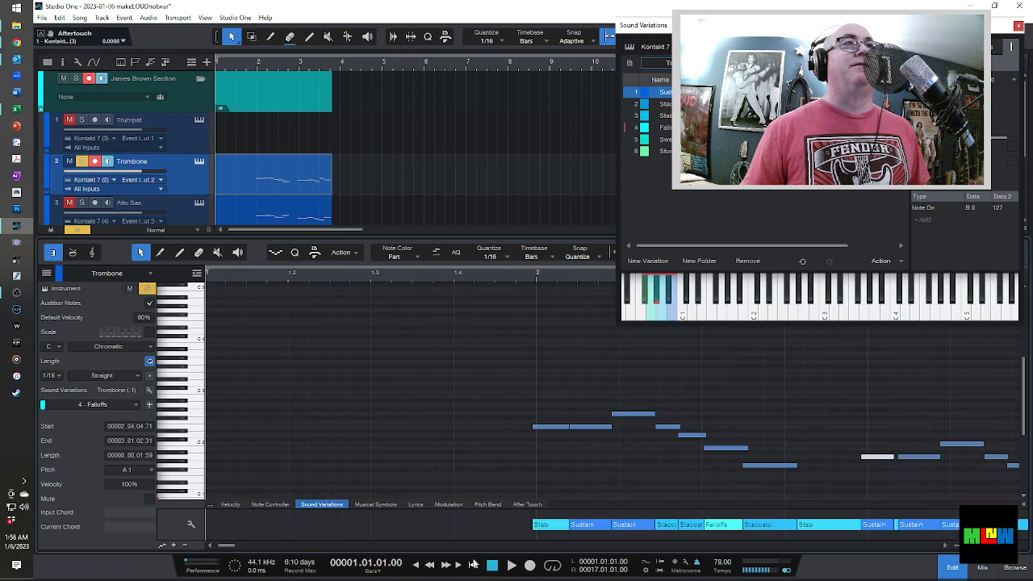
click(81, 161)
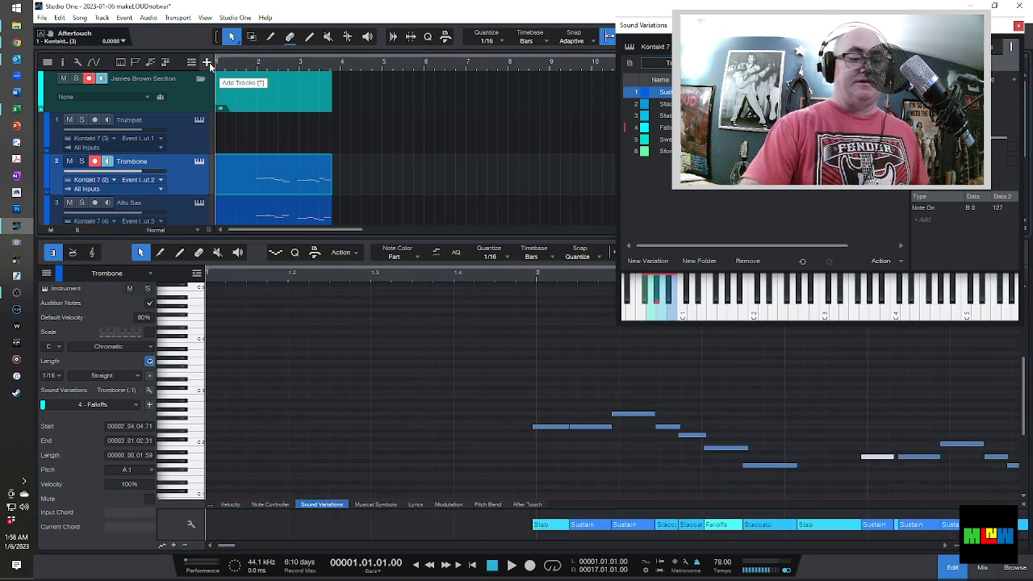
key(space)
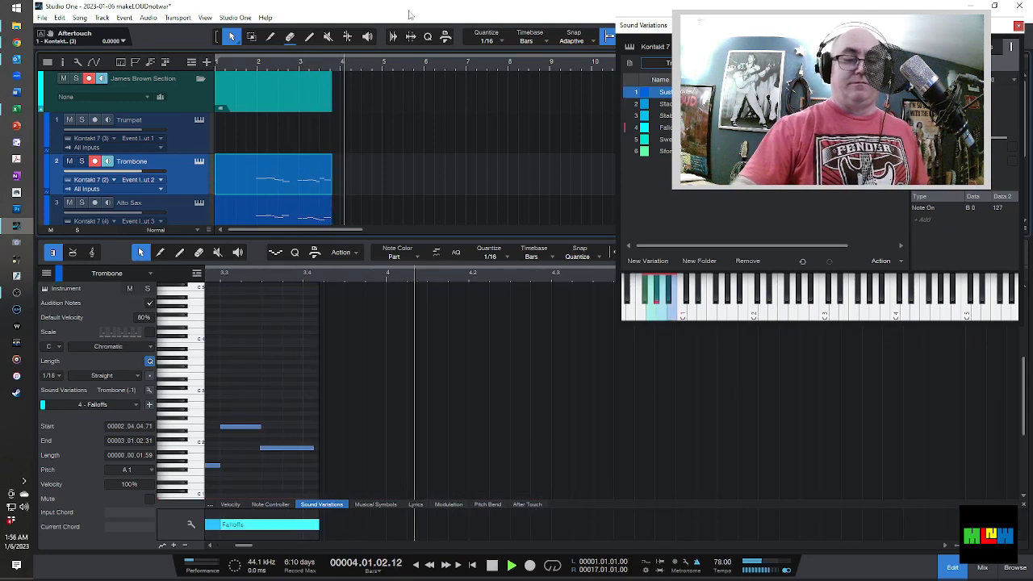
key(space)
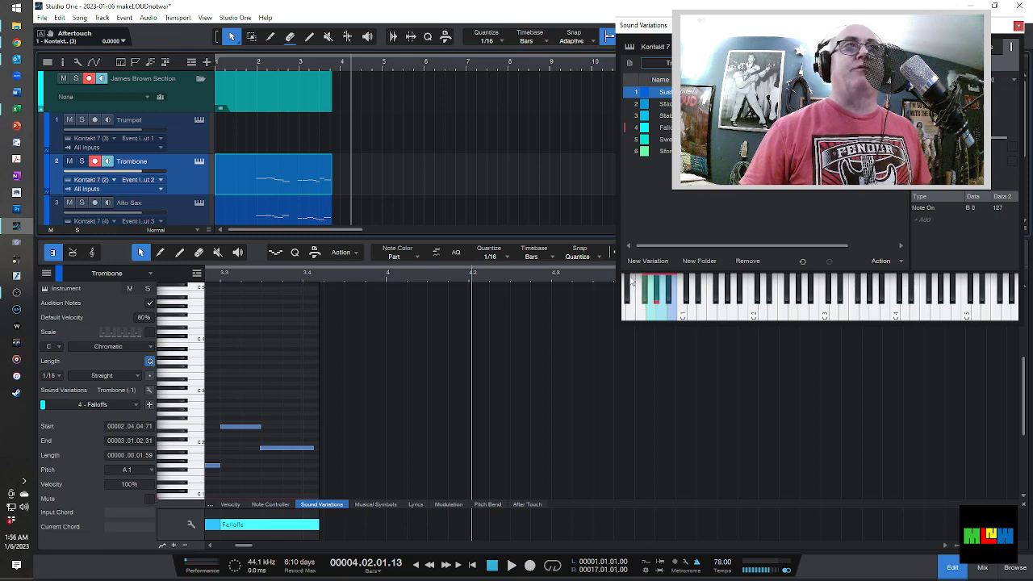
Examine the Alto Sax and Tenor Sax parts in the note editor.
scroll(240, 163, down, 3)
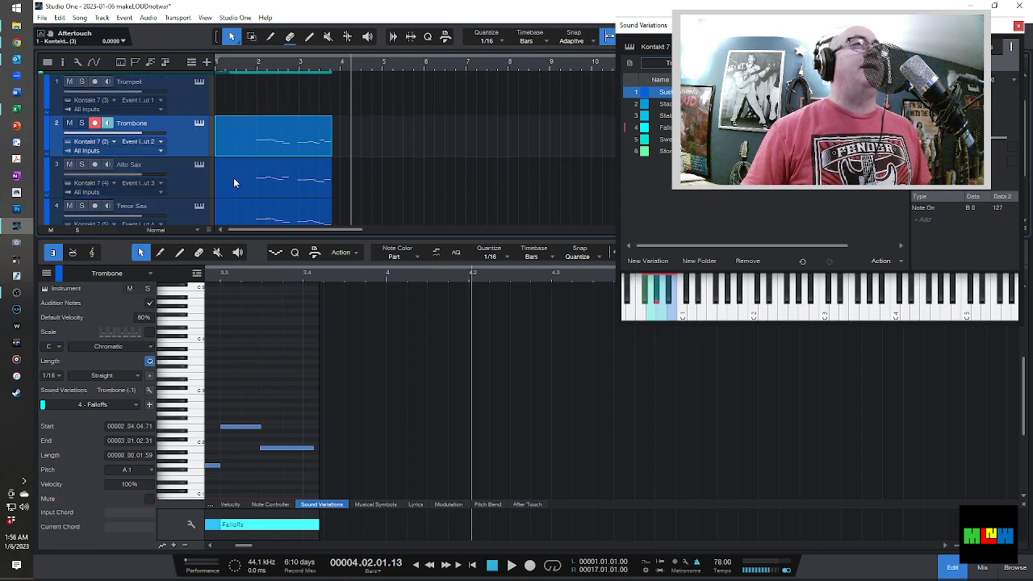
click(231, 153)
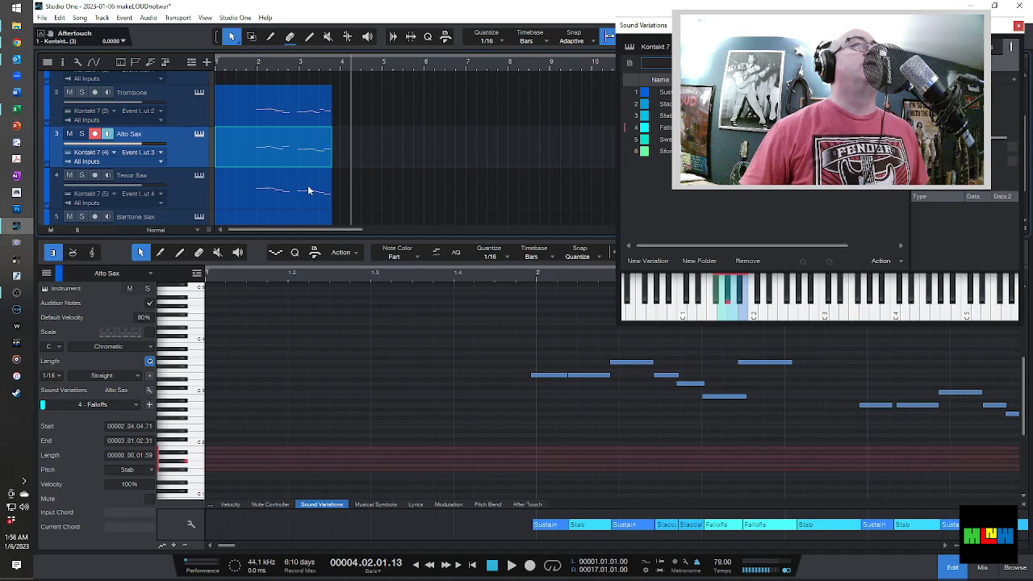
scroll(371, 179, down, 1)
click(258, 150)
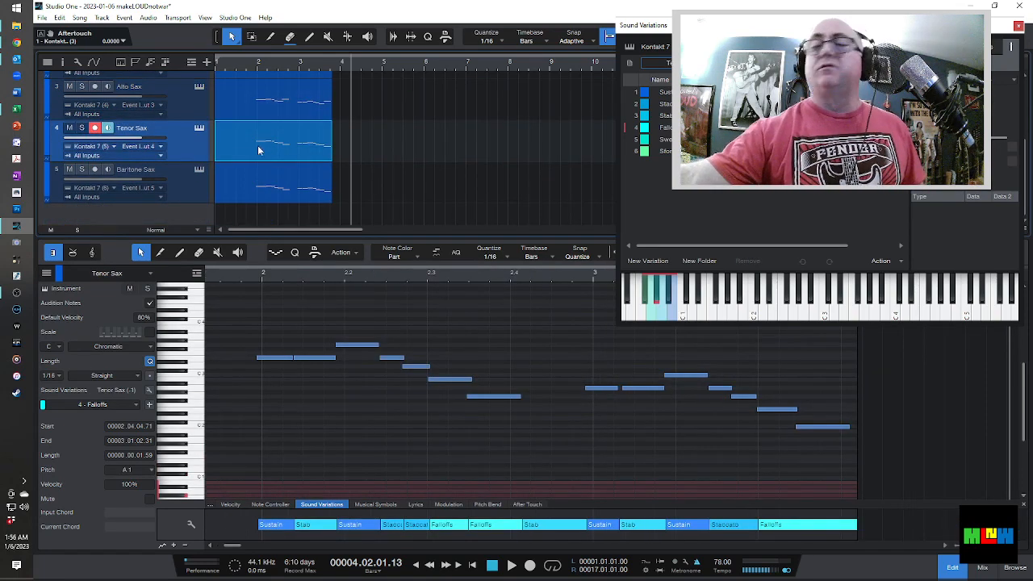
Paste the copied horn part onto the Trumpet track at the start of bar 1.
scroll(353, 154, up, 3)
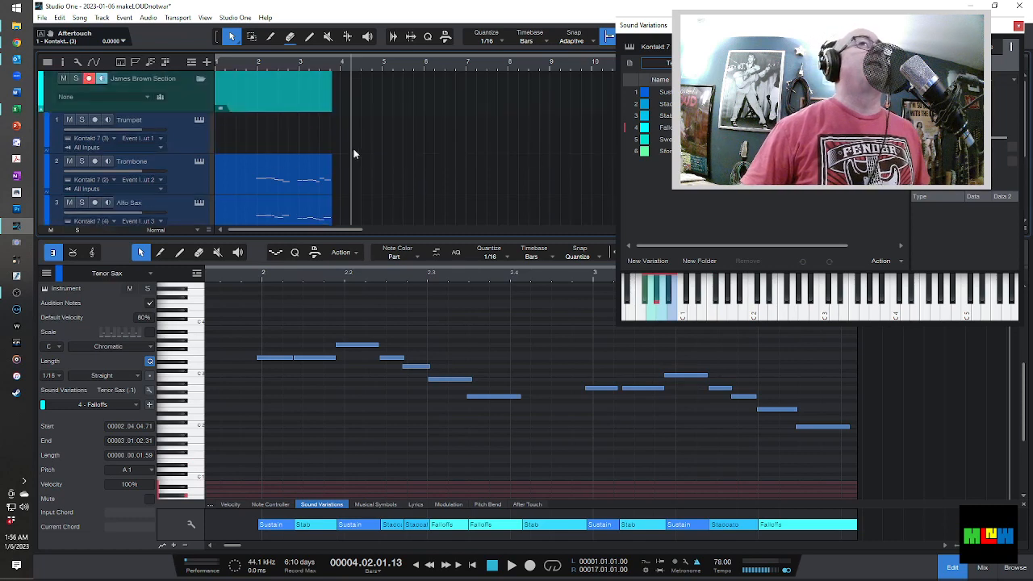
click(178, 126)
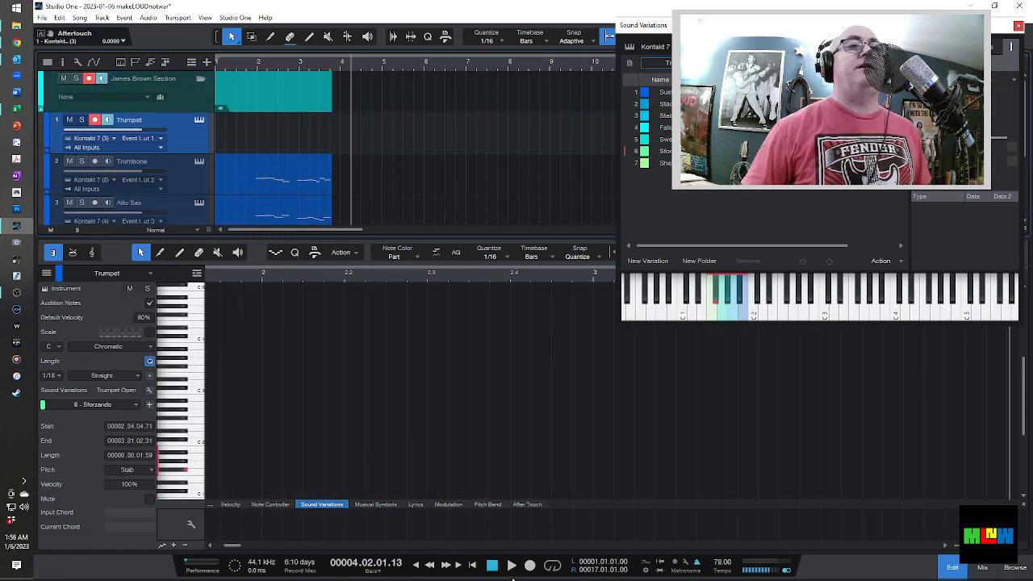
click(473, 566)
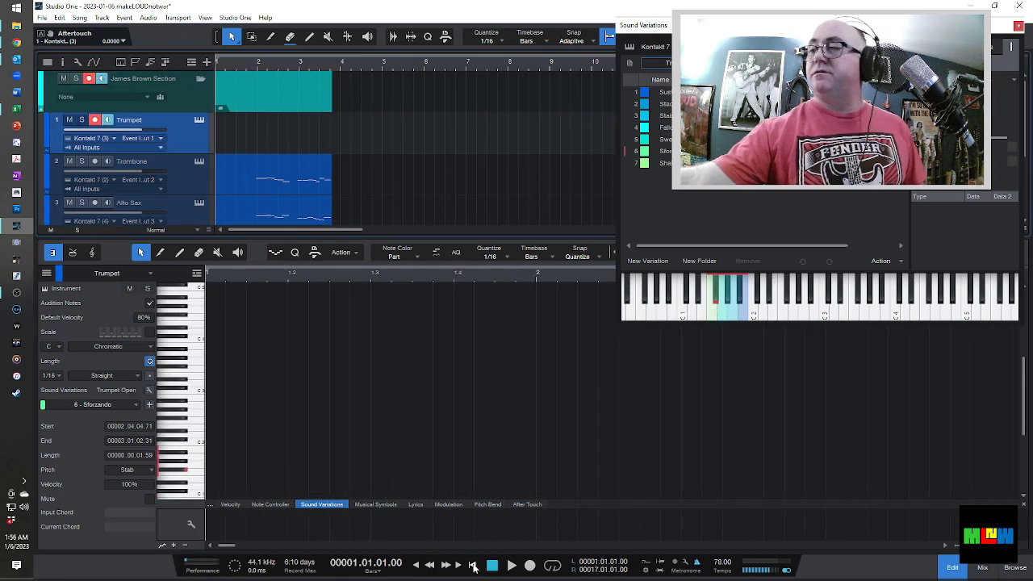
key(ctrl+v)
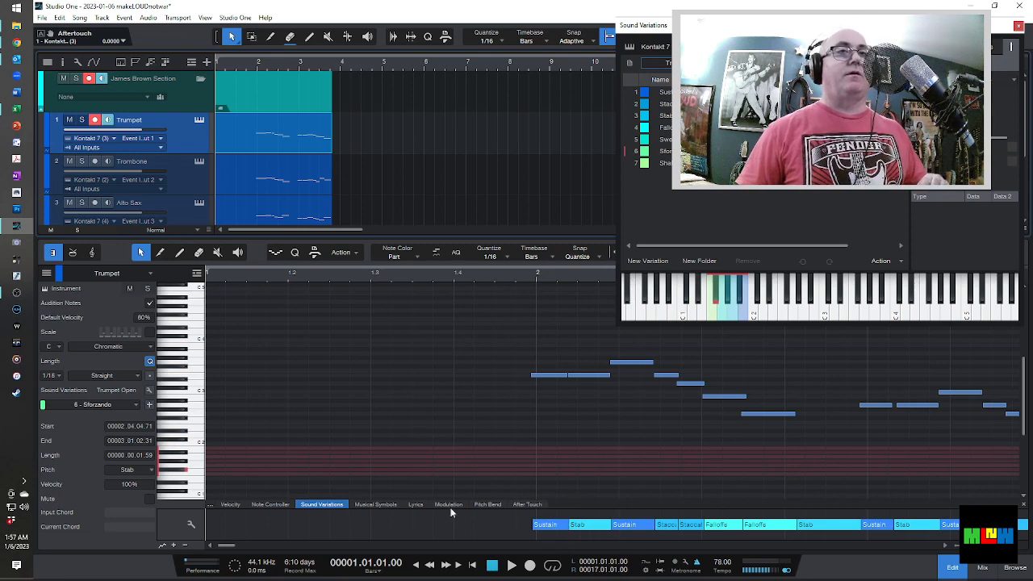
Transpose all notes of both Trumpet riffs up one octave, moving the first note from E3 to E4.
drag(957, 546, 953, 546)
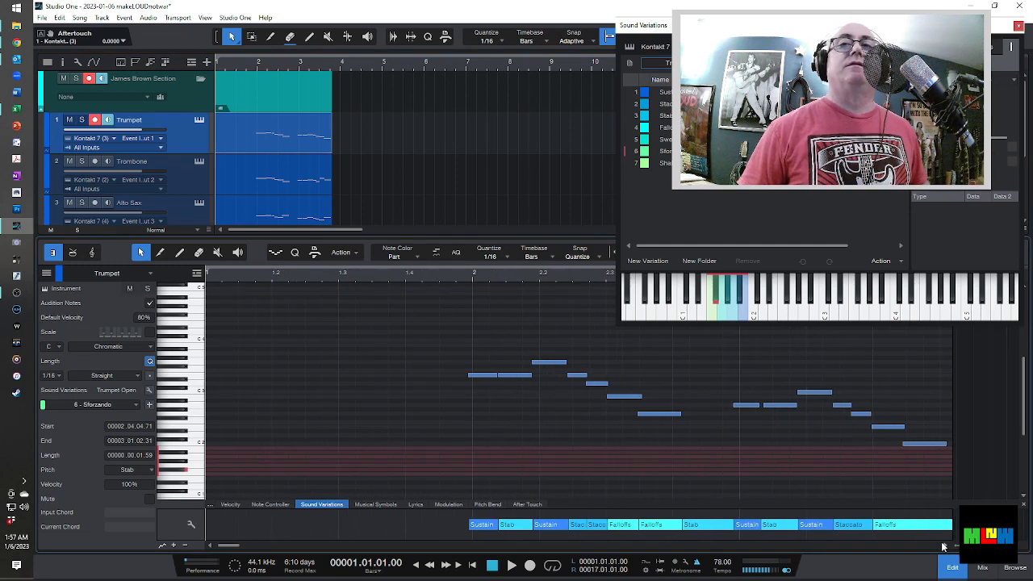
click(946, 546)
click(945, 546)
click(945, 547)
click(946, 546)
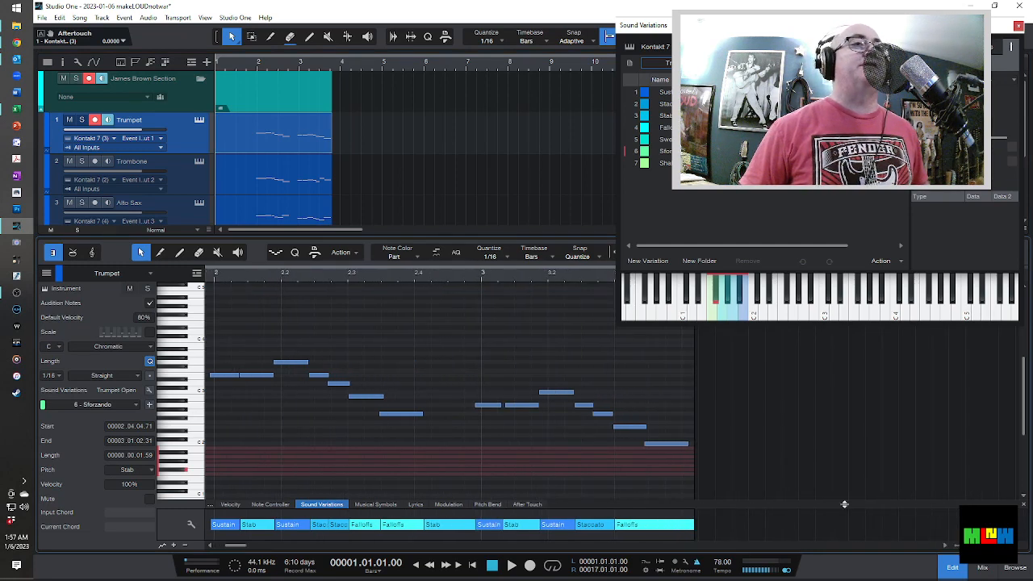
drag(216, 344, 682, 451)
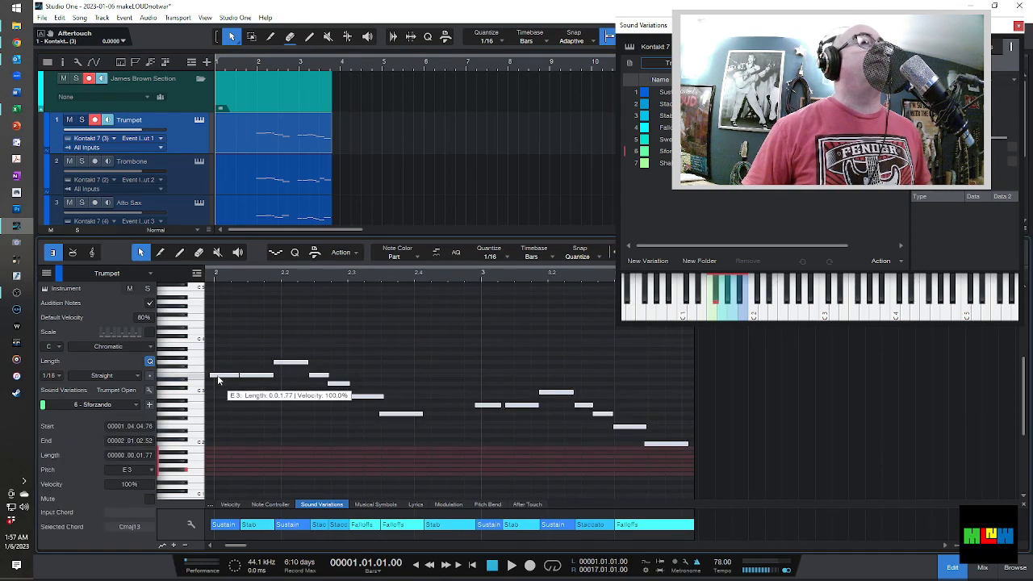
drag(218, 377, 218, 328)
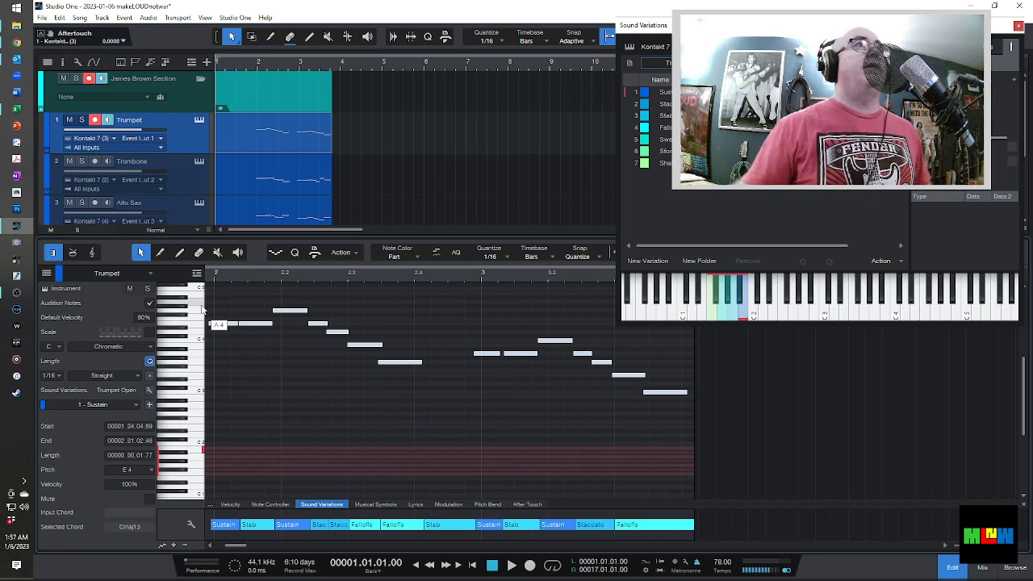
Erase all the sound variations from the Trumpet part and play it soloed from bar 1.
click(80, 121)
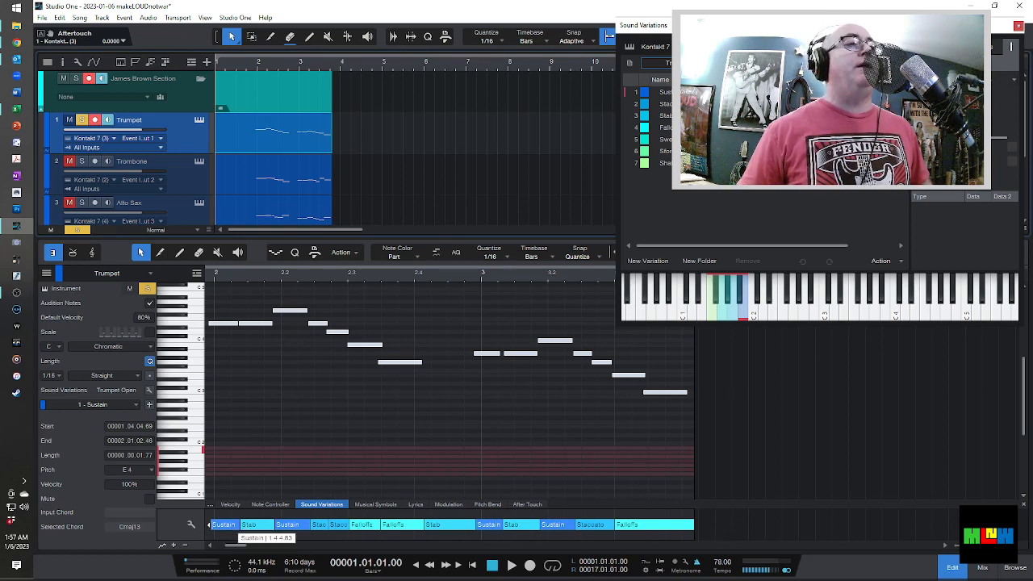
click(199, 252)
mouse_move(224, 525)
mouse_down()
mouse_move(315, 528)
mouse_move(344, 515)
mouse_move(754, 530)
mouse_up()
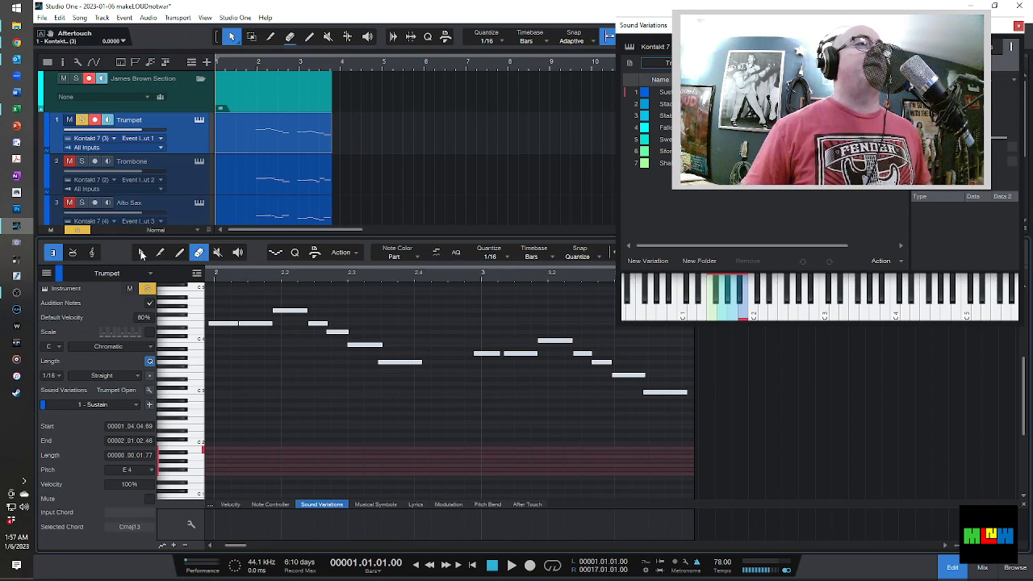
click(140, 253)
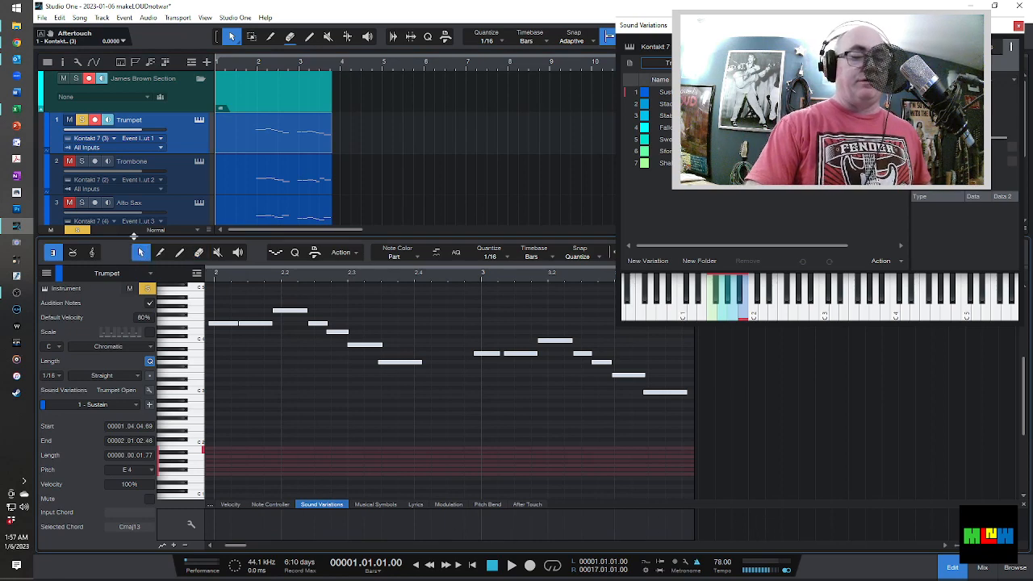
key(space)
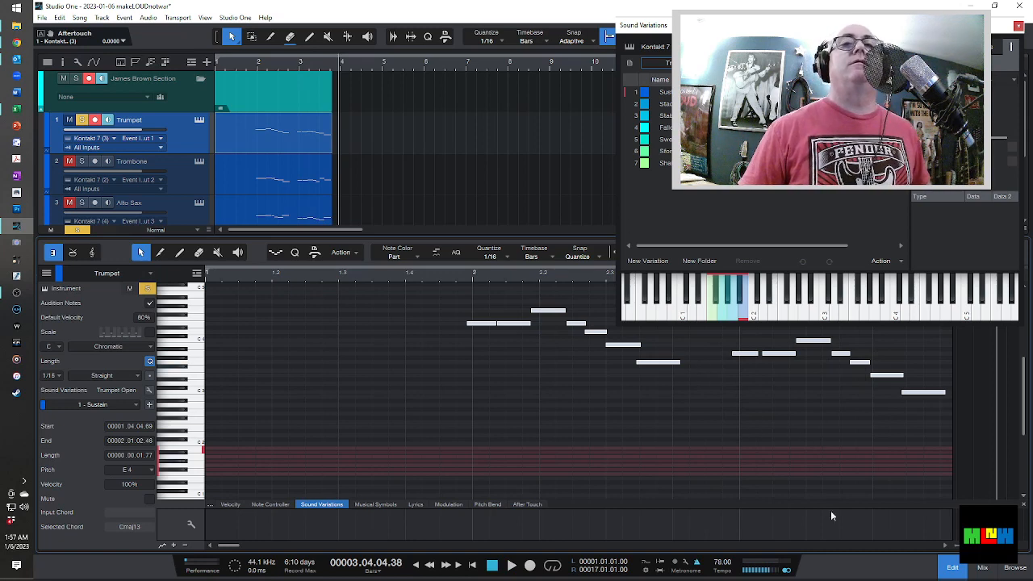
Lengthen the Trumpet's final C3 note to just past the start of bar 4 and set it to Shakes (high only).
click(944, 545)
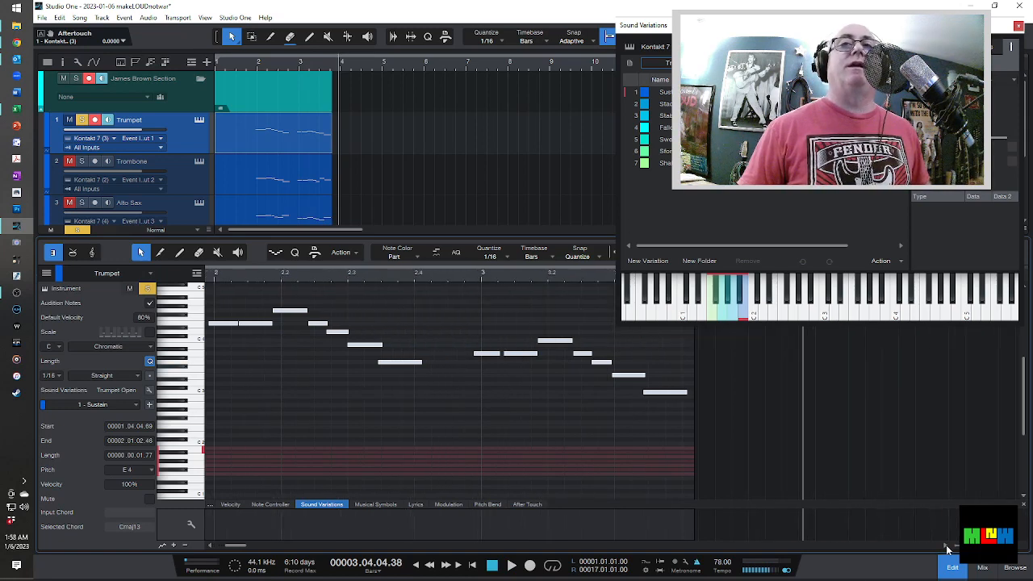
click(683, 394)
drag(688, 390, 750, 393)
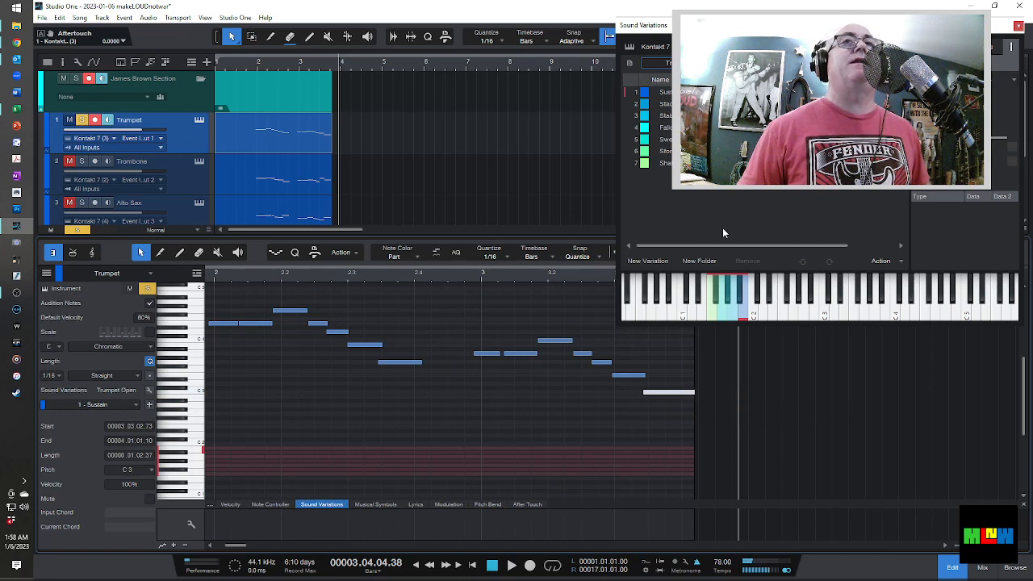
click(134, 406)
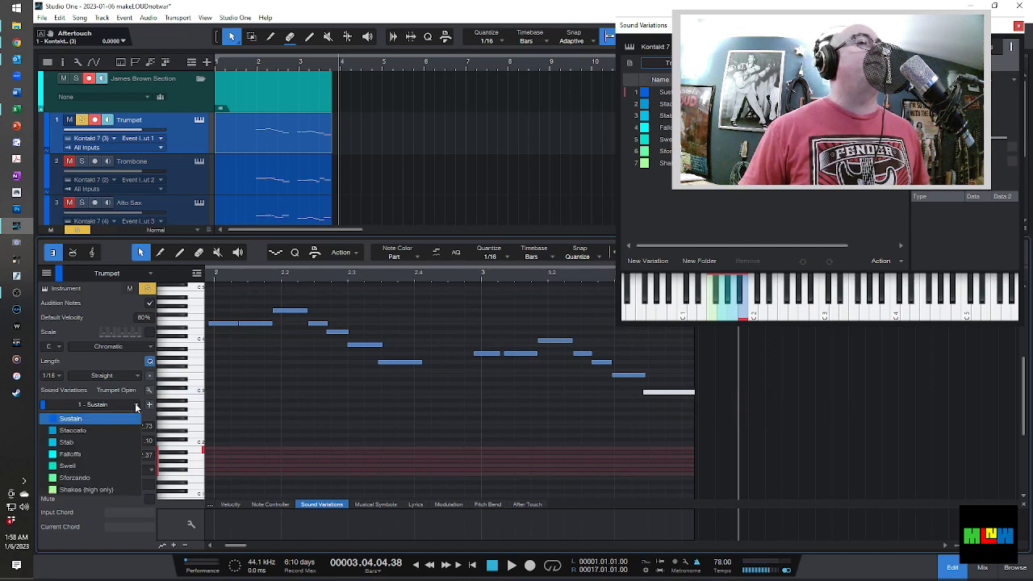
click(102, 488)
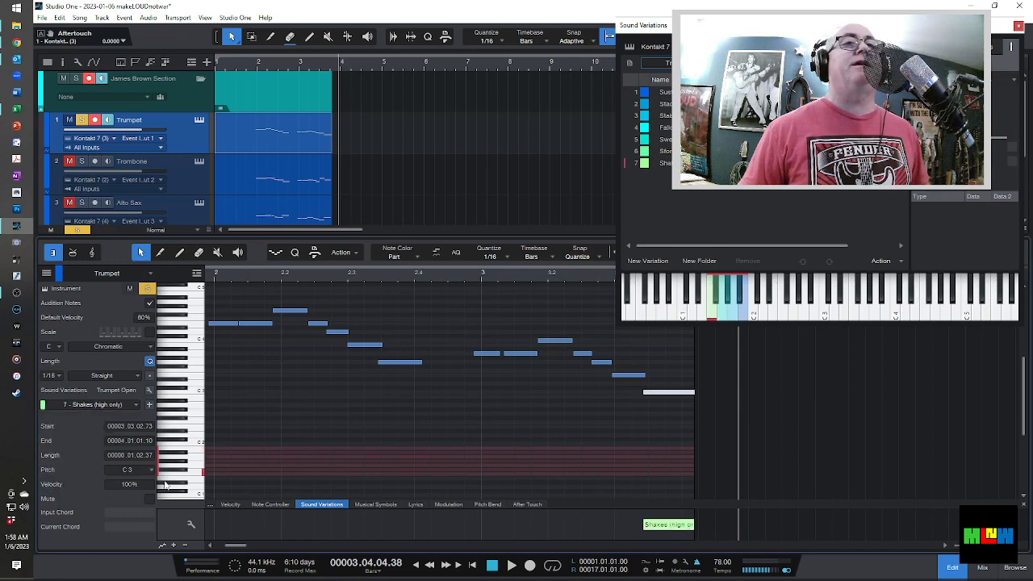
Lengthen the last note of the Trumpet's first riff, the G3, up to the second riff and set it to Shakes (high only).
click(413, 362)
drag(413, 362, 471, 363)
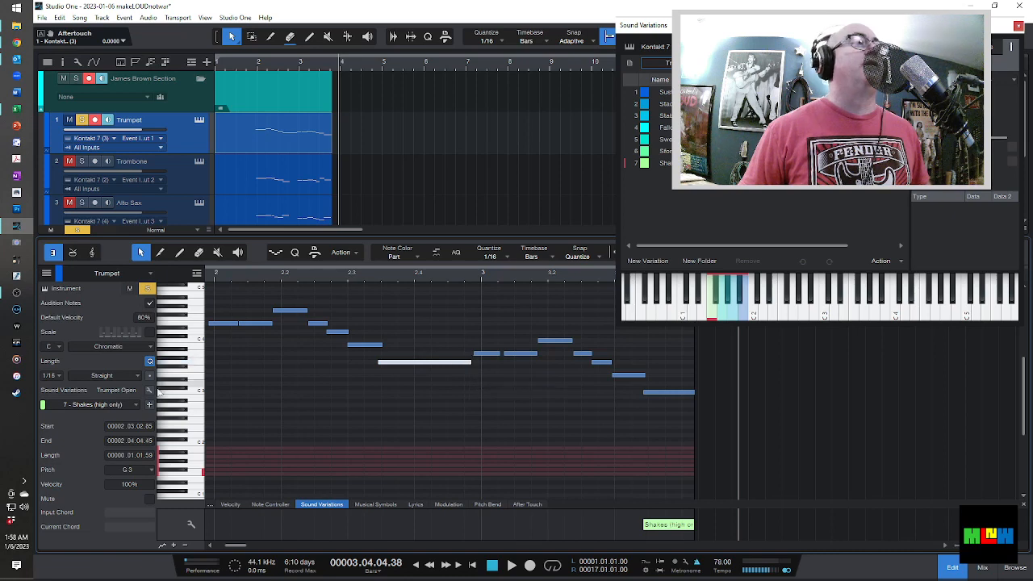
click(134, 407)
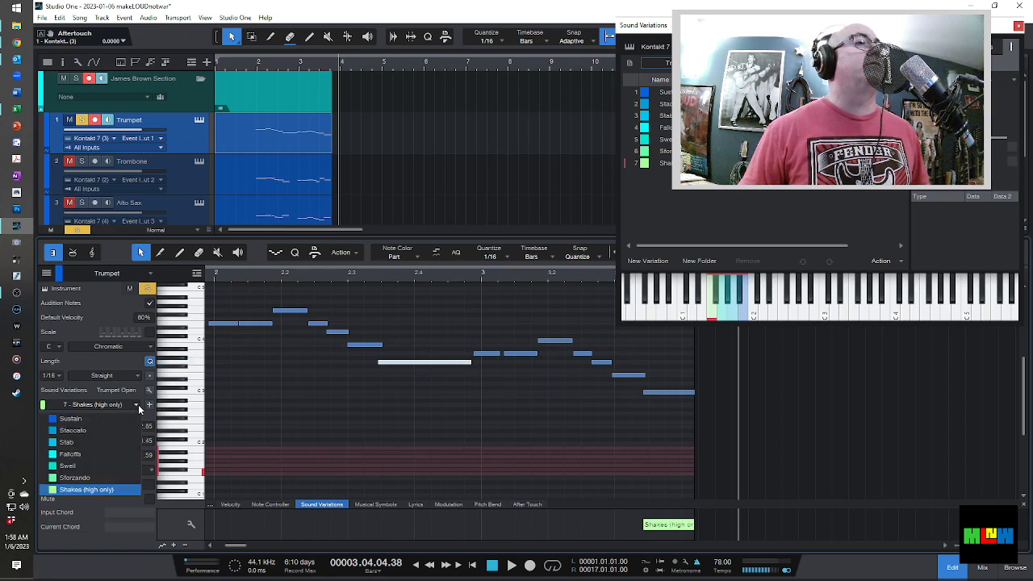
click(84, 489)
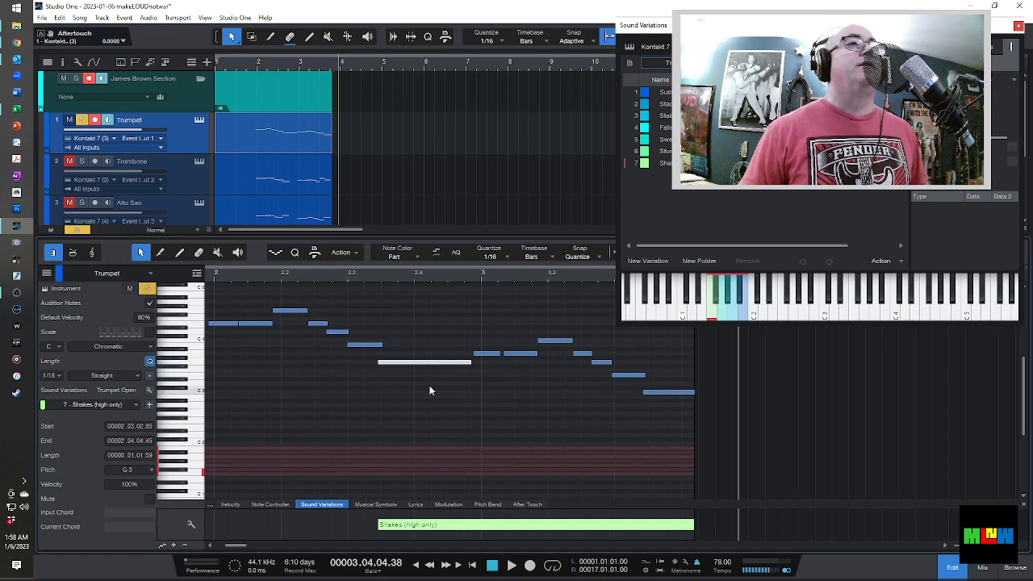
Set all notes of the Trumpet's second riff except the last one to Sustain.
drag(471, 326, 641, 402)
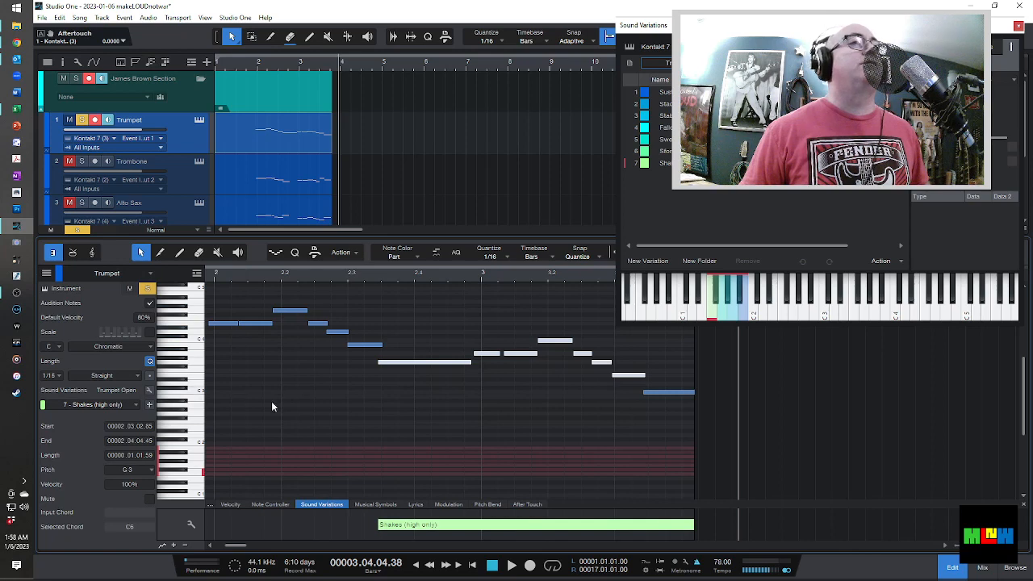
click(484, 326)
drag(485, 321, 625, 401)
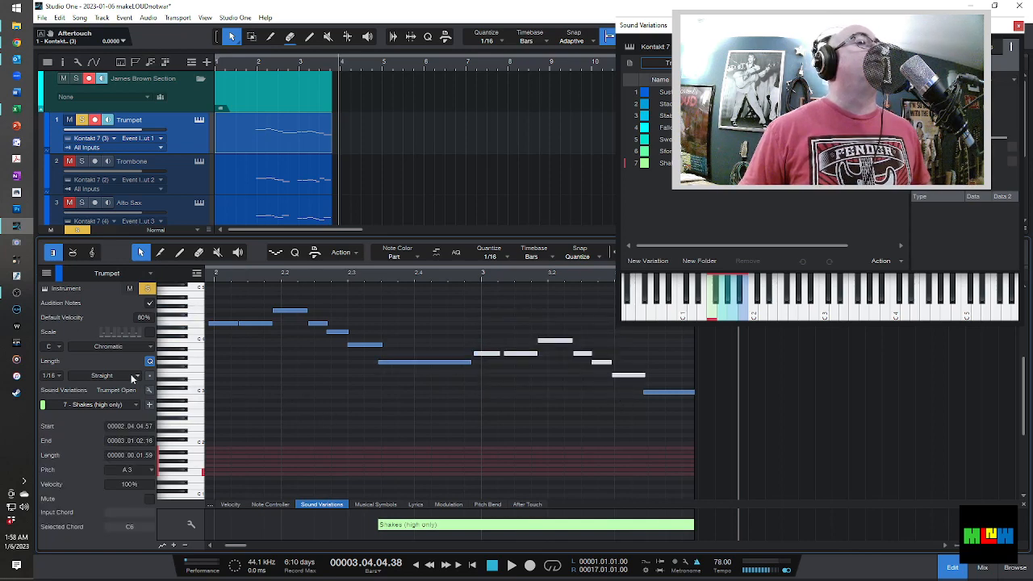
click(135, 405)
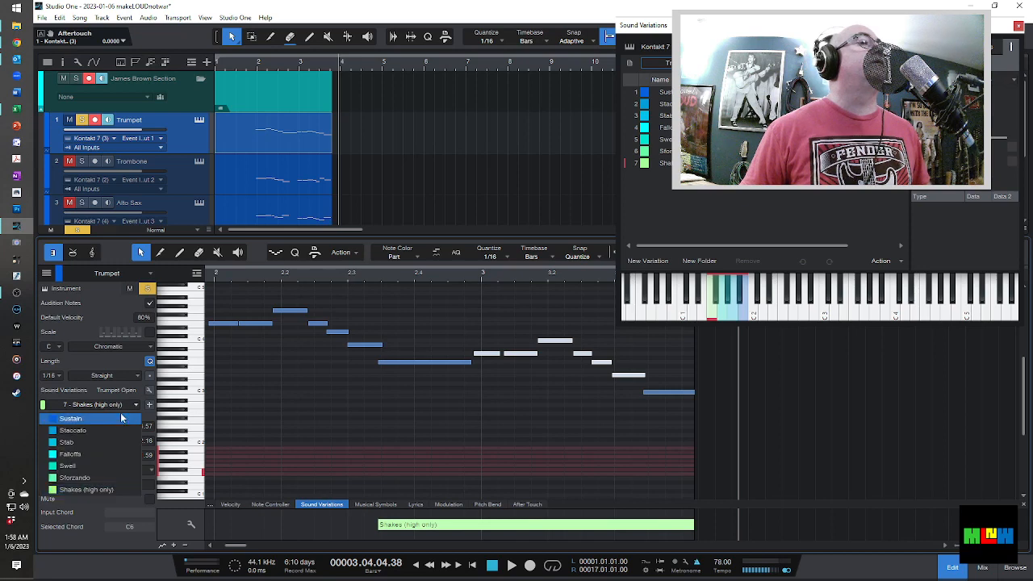
click(108, 418)
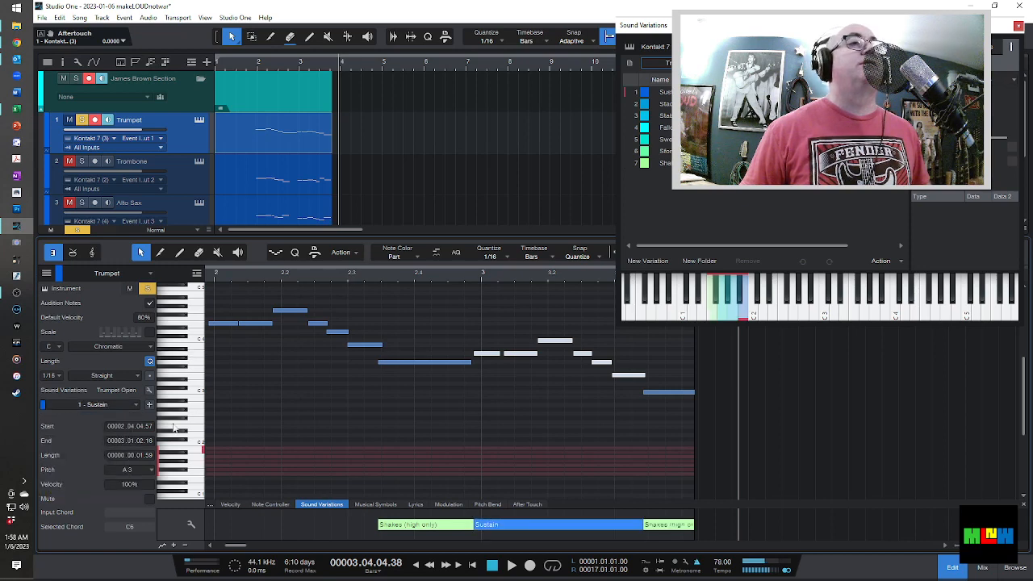
click(388, 442)
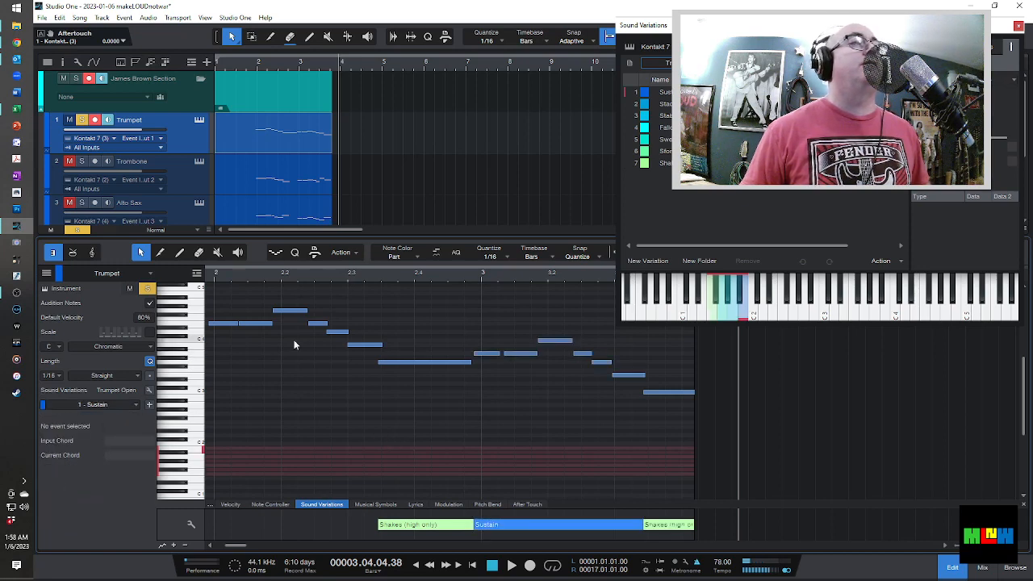
Set the first E4 of the Trumpet's first riff to Sforzando and the second E4 to Stab.
click(215, 323)
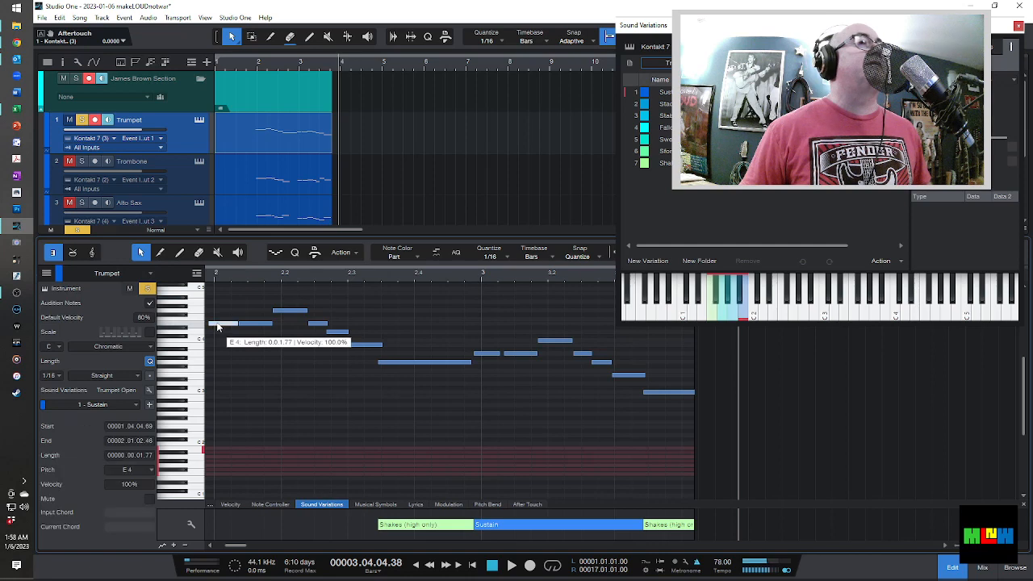
click(136, 405)
click(92, 477)
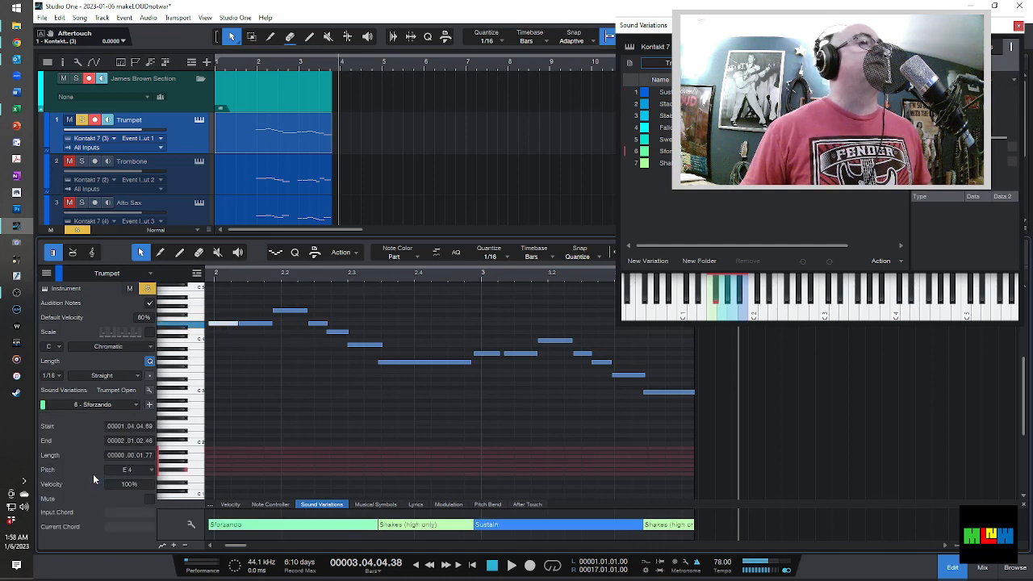
click(258, 325)
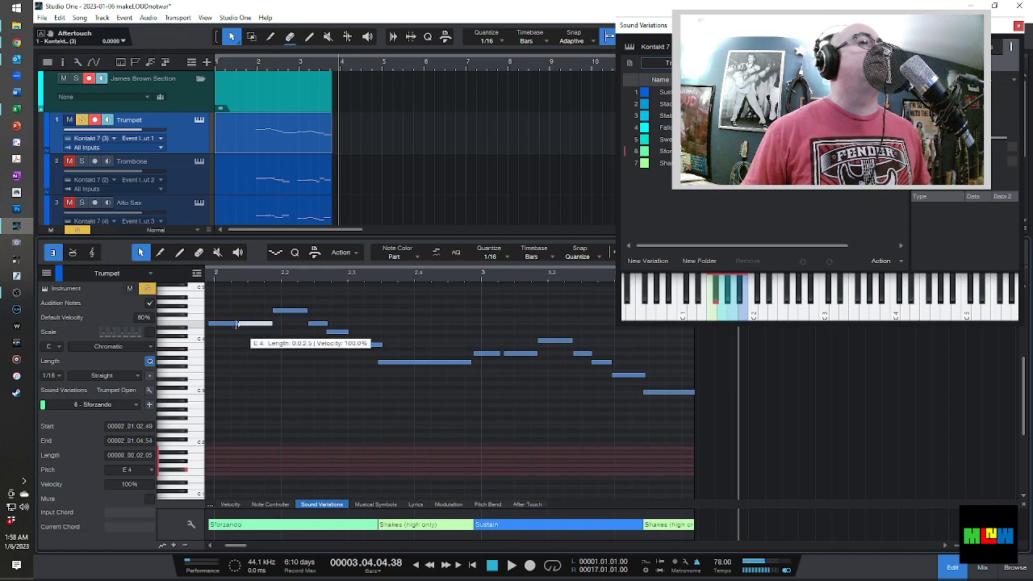
click(134, 405)
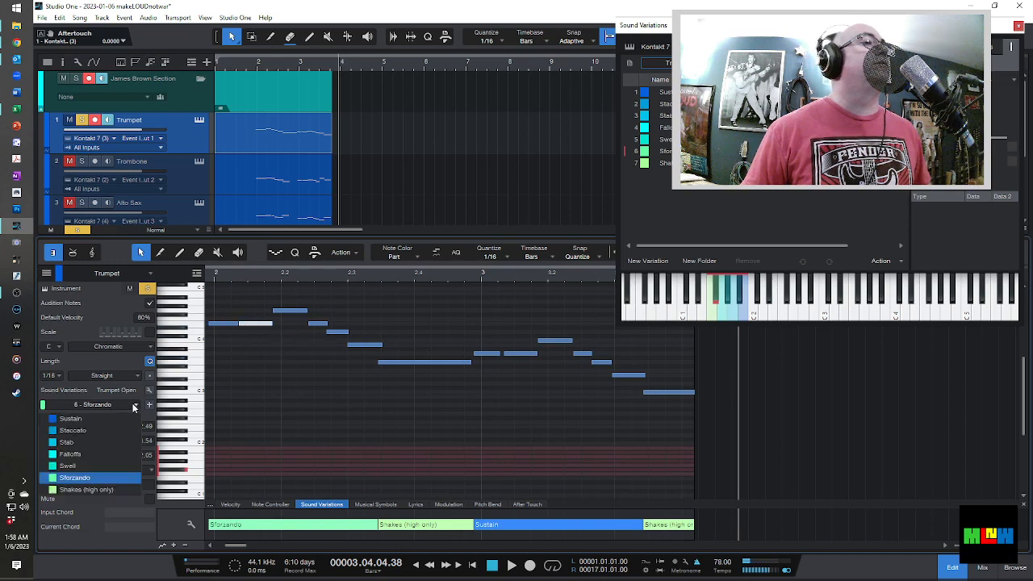
click(104, 443)
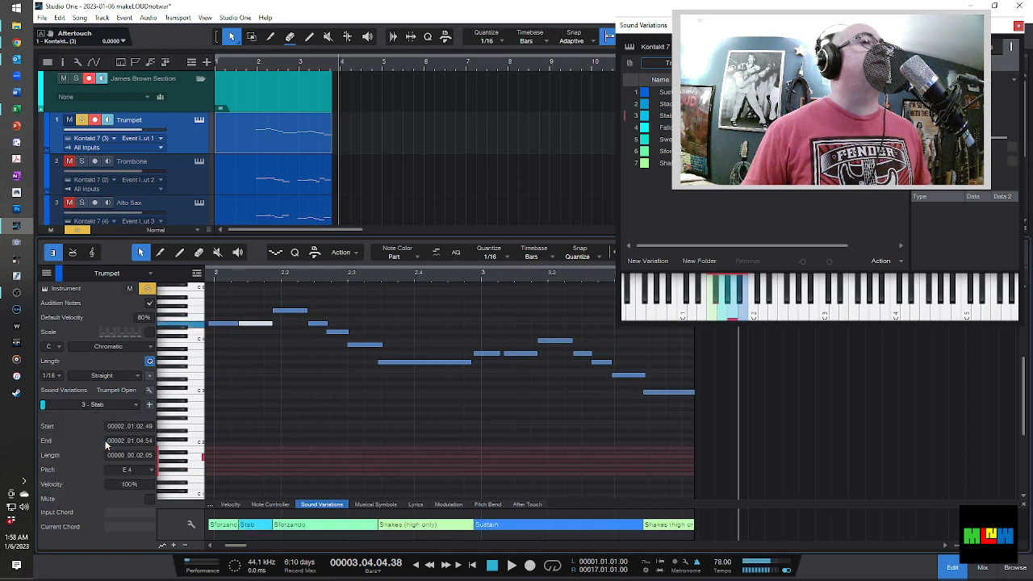
Set the G4 of the Trumpet's first riff to Staccato and the E4 right after it to Sustain.
click(294, 312)
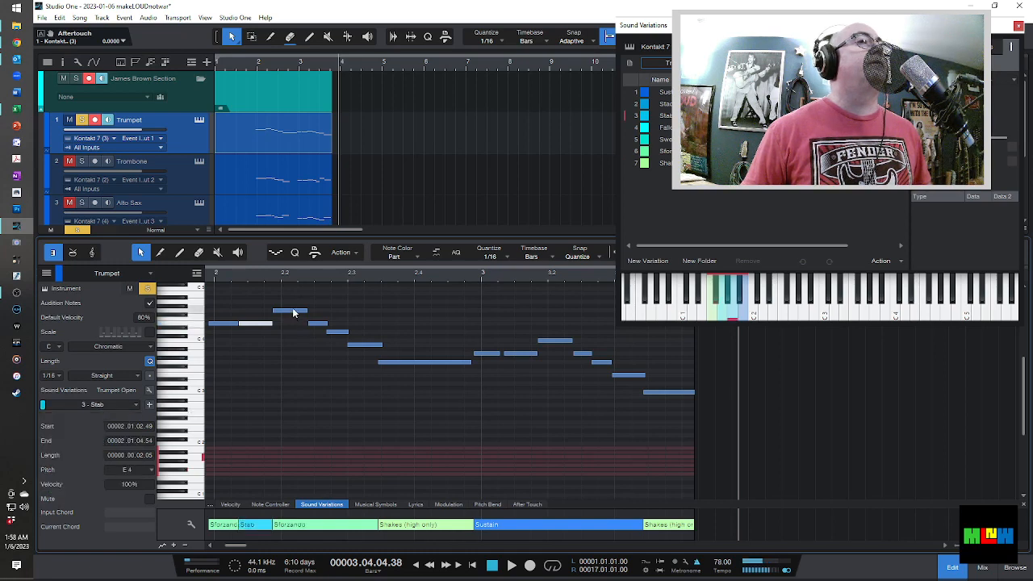
click(135, 407)
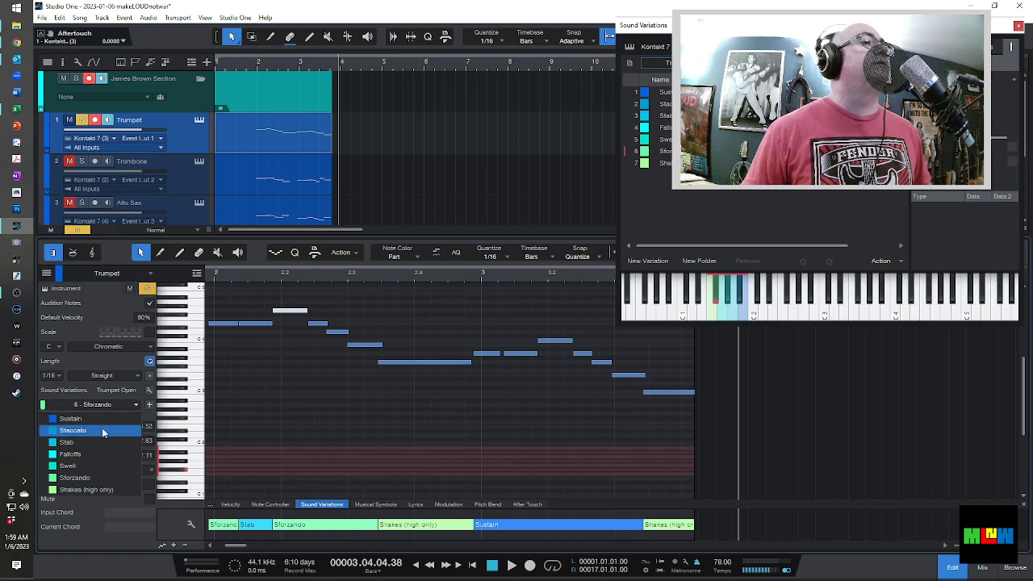
click(102, 427)
click(318, 325)
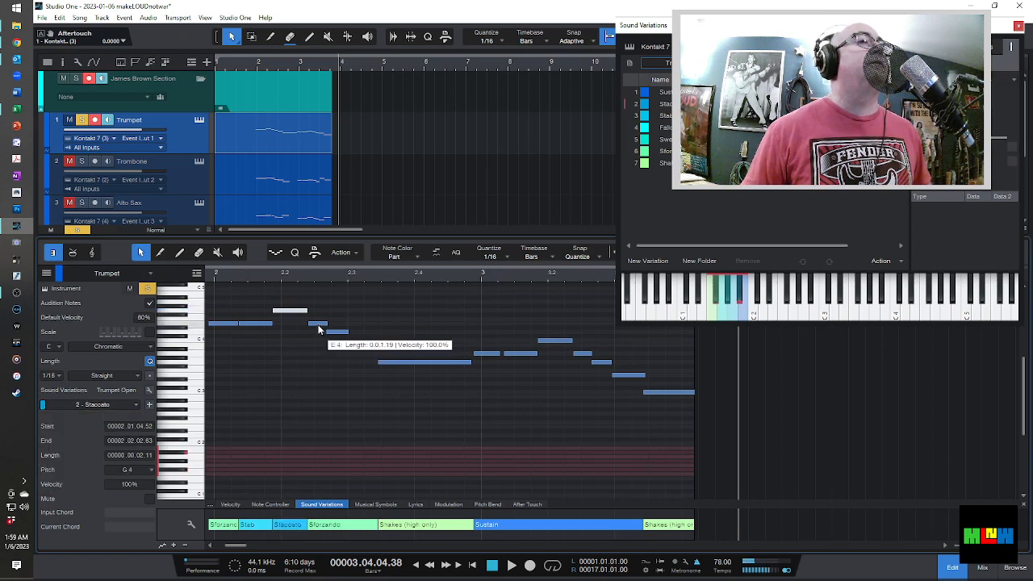
click(135, 405)
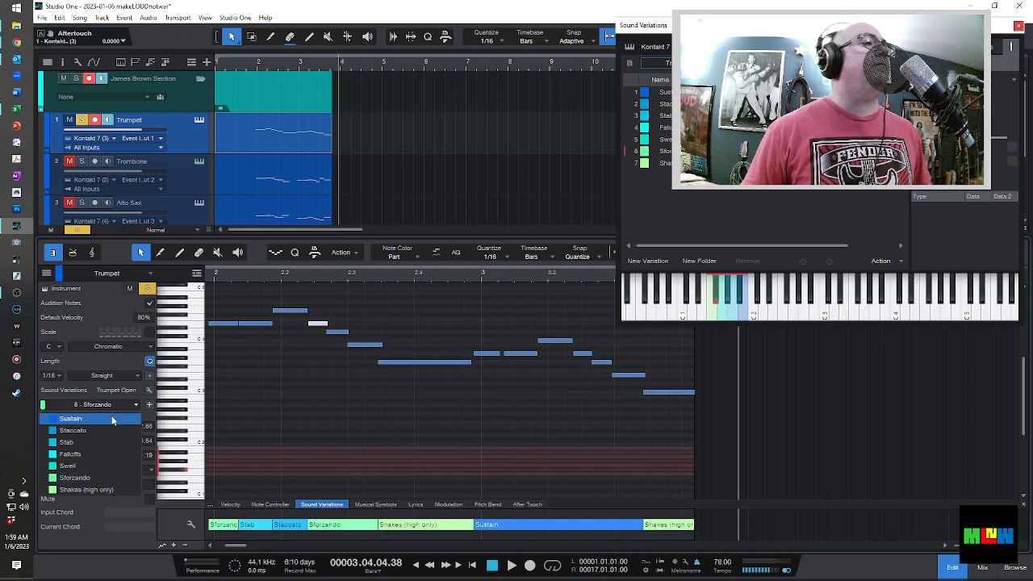
click(112, 420)
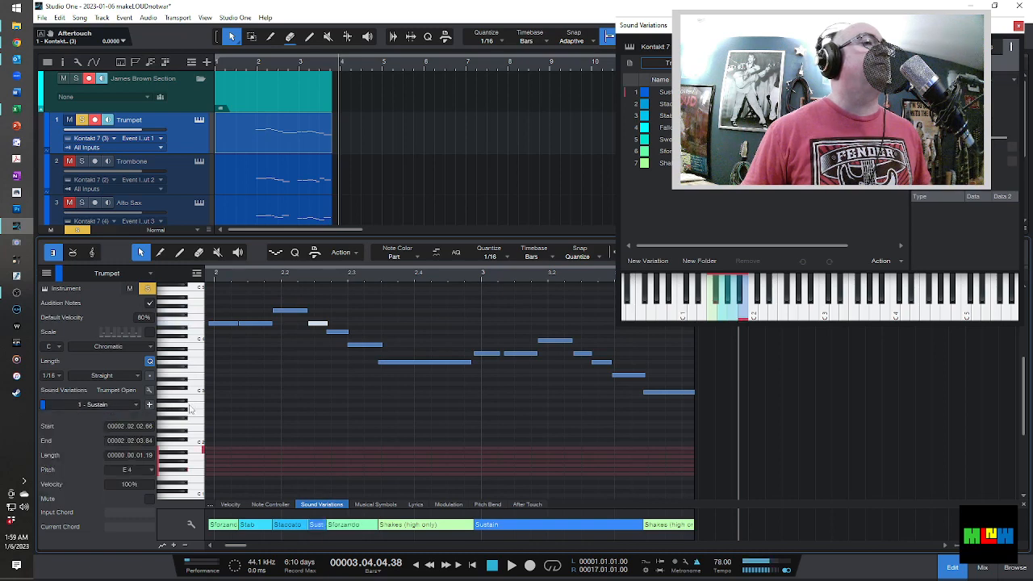
Set the D4 of the Trumpet's first riff to Sustain and select the B3 after it.
click(334, 331)
click(137, 405)
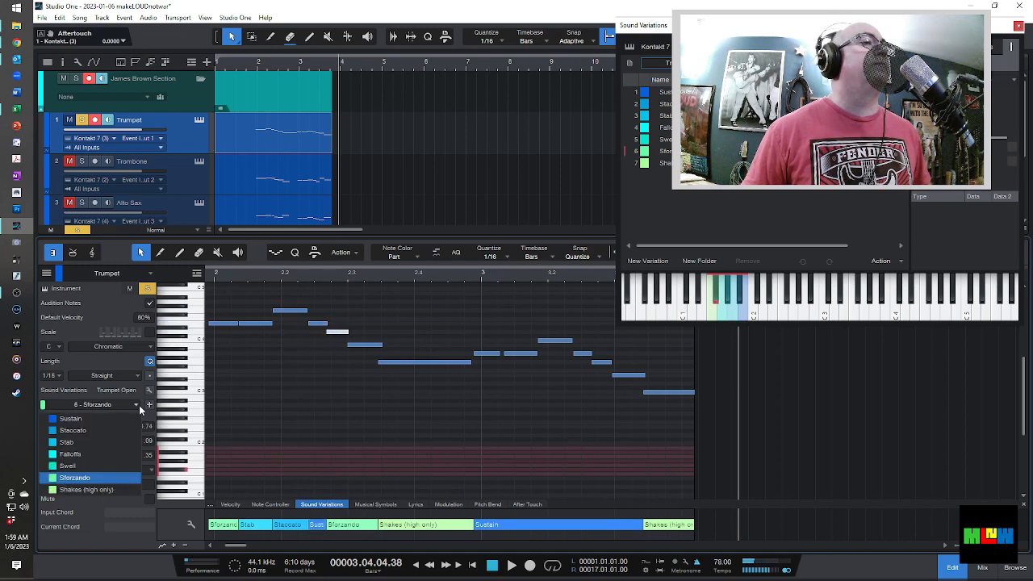
click(134, 416)
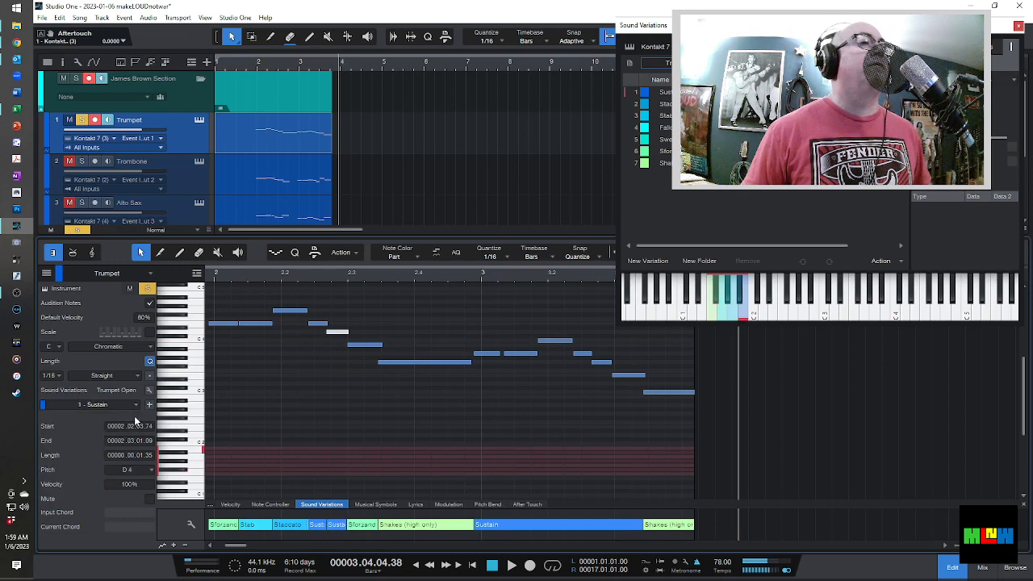
click(364, 345)
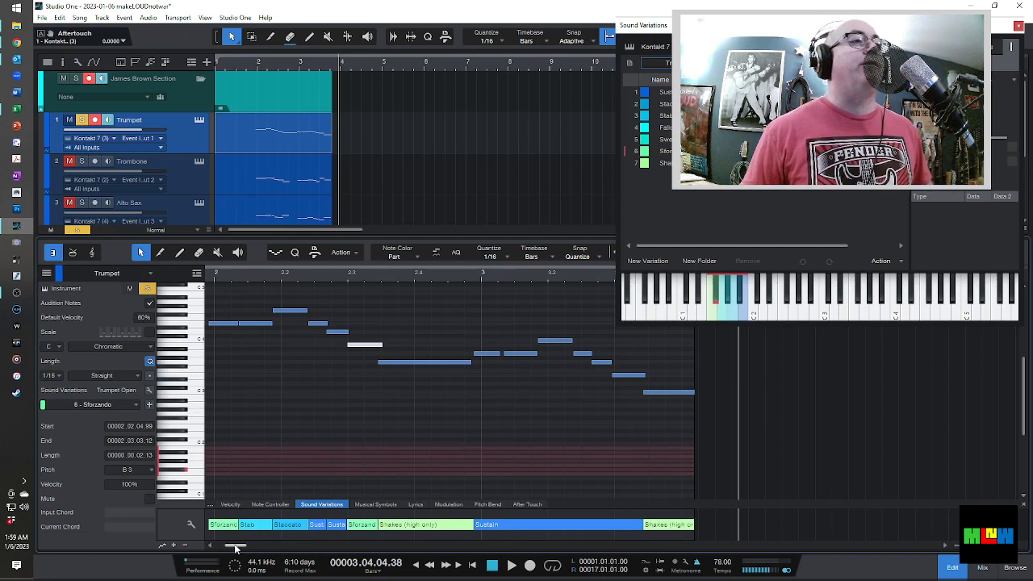
Set the first A3 of the Trumpet's second riff to Sforzando and the second A3 to Stab.
drag(236, 548, 233, 548)
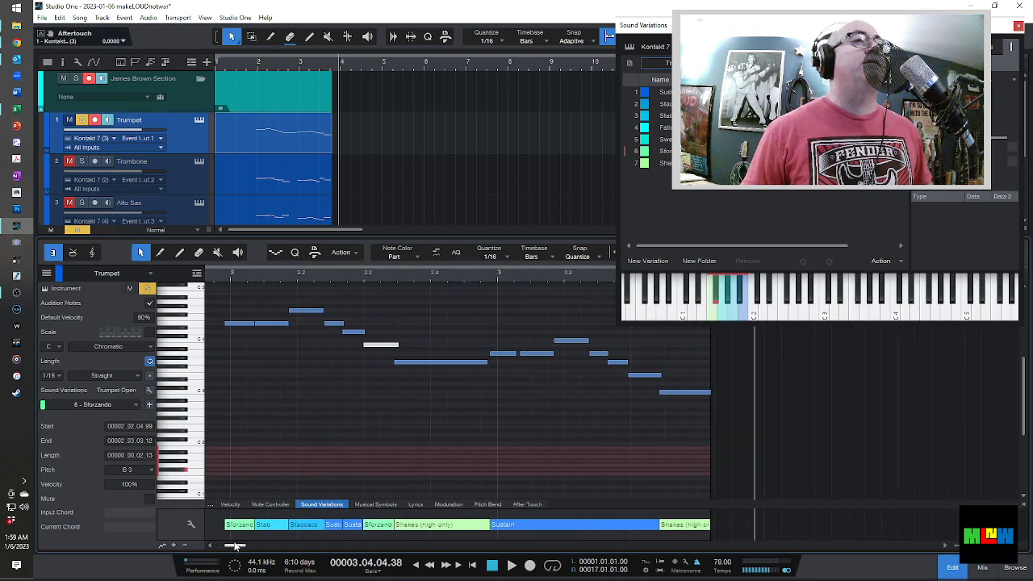
click(505, 355)
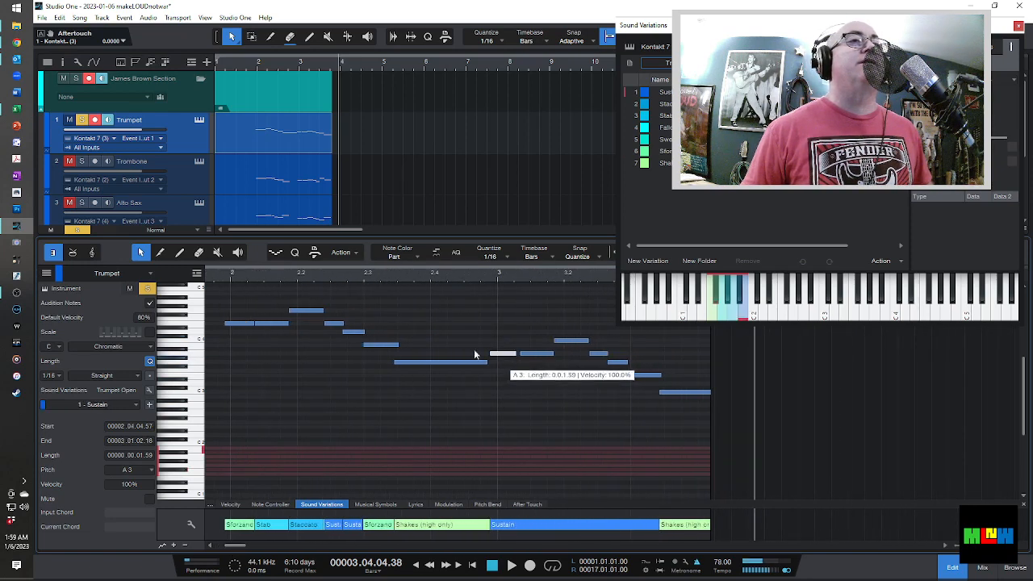
click(136, 405)
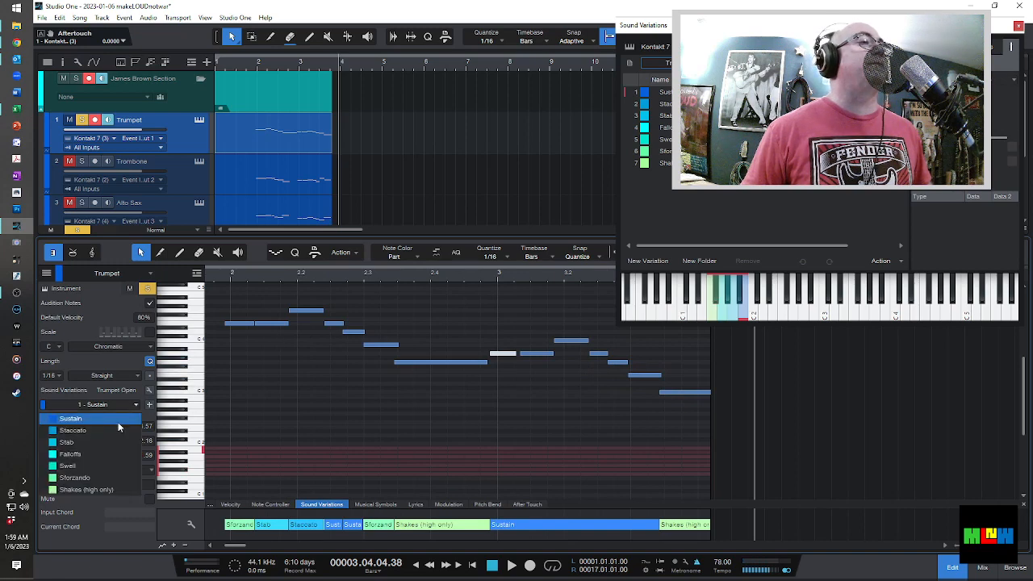
click(109, 478)
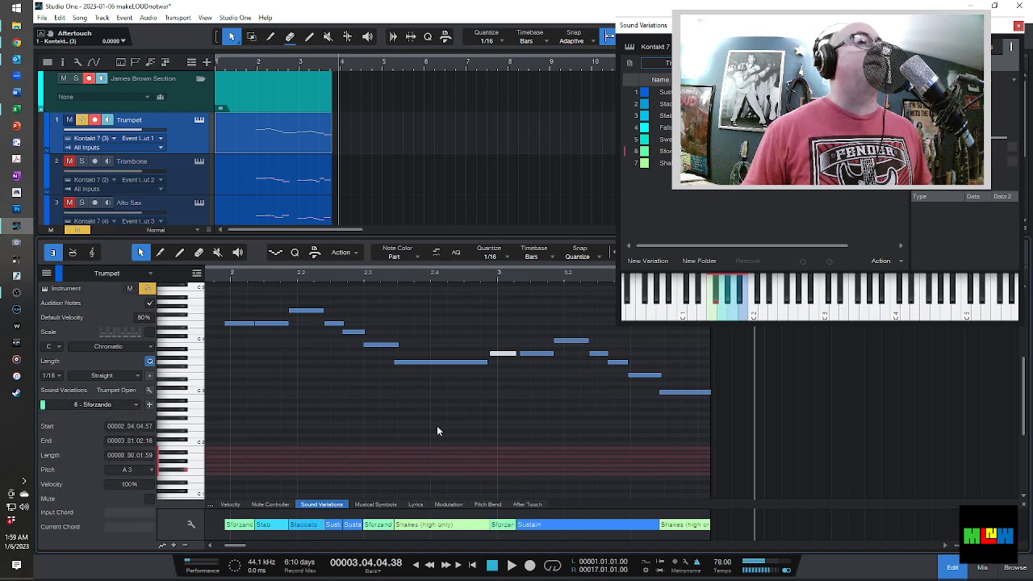
click(536, 354)
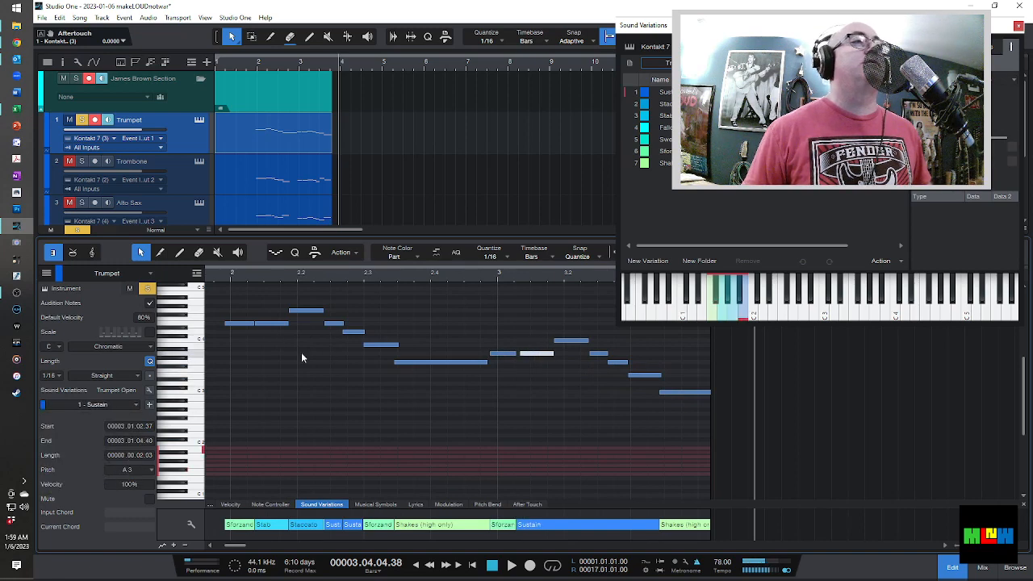
click(135, 405)
click(117, 438)
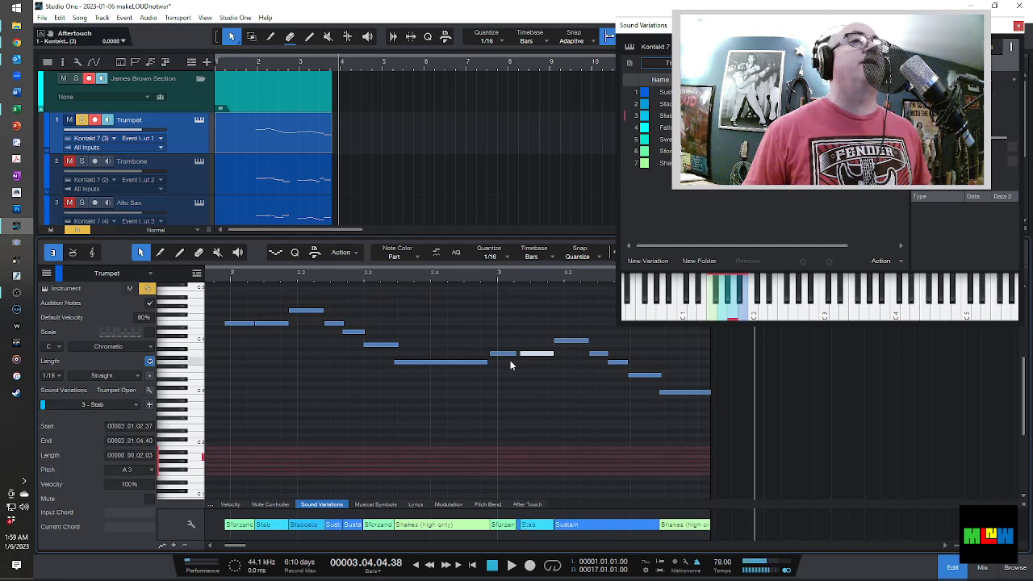
Set the C4 of the Trumpet's second riff to Staccato and the two short notes after it to Sustain.
click(568, 342)
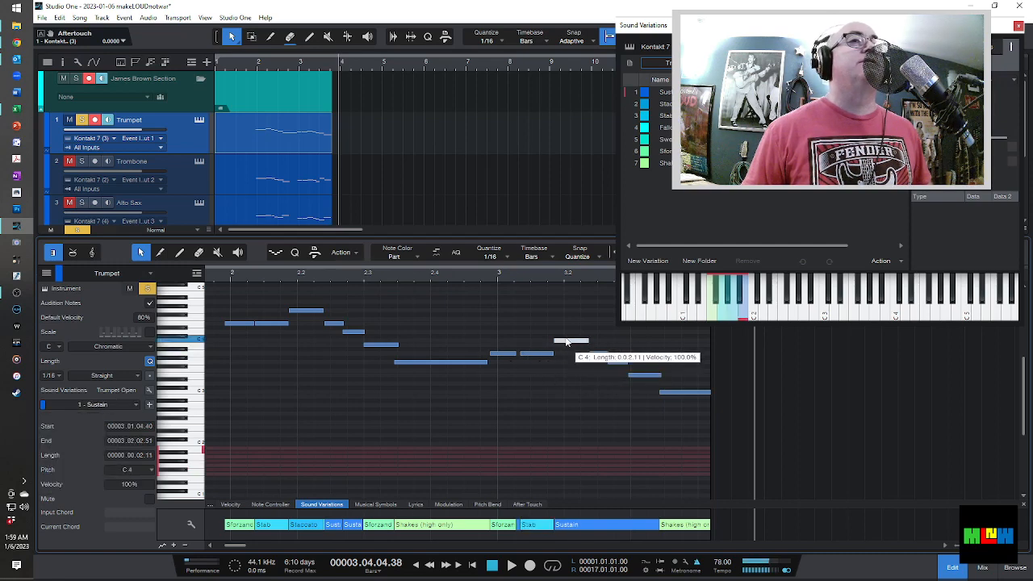
click(136, 405)
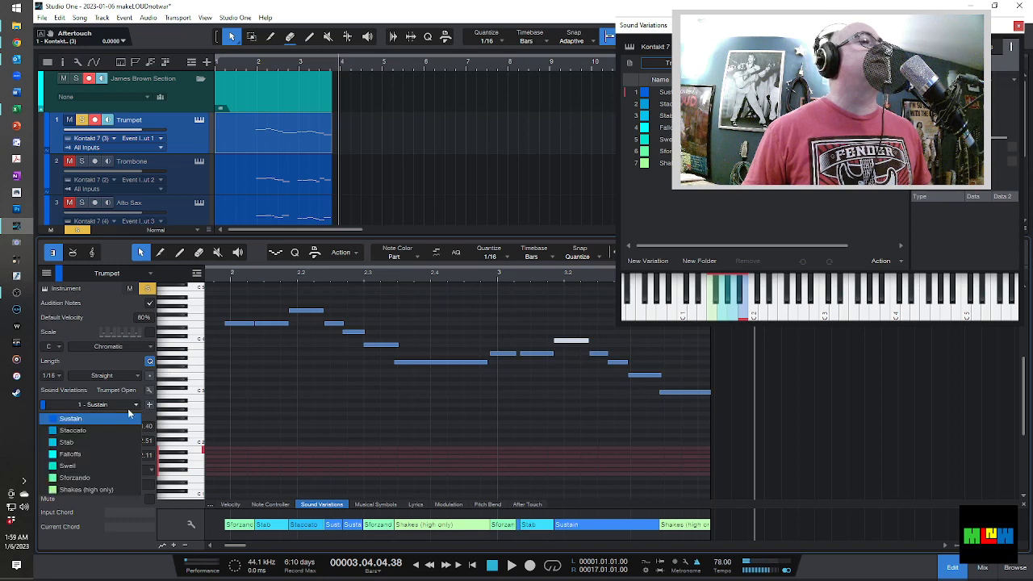
click(120, 426)
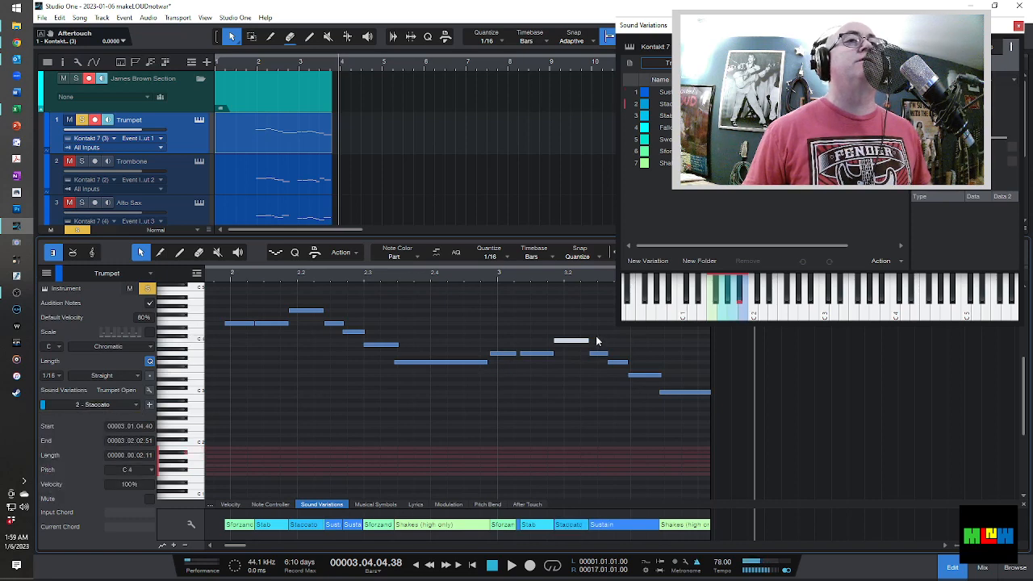
drag(597, 337, 624, 381)
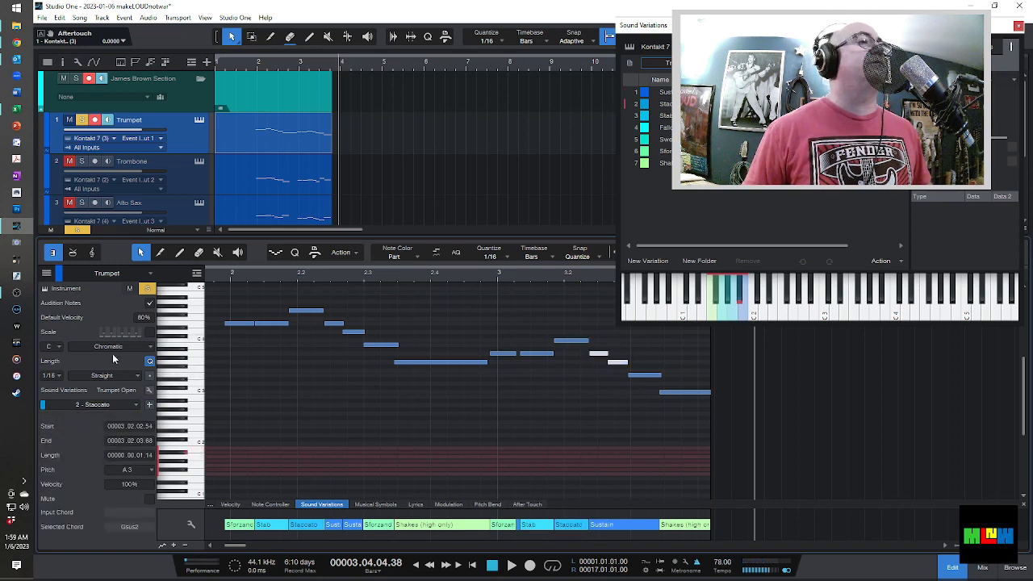
click(105, 405)
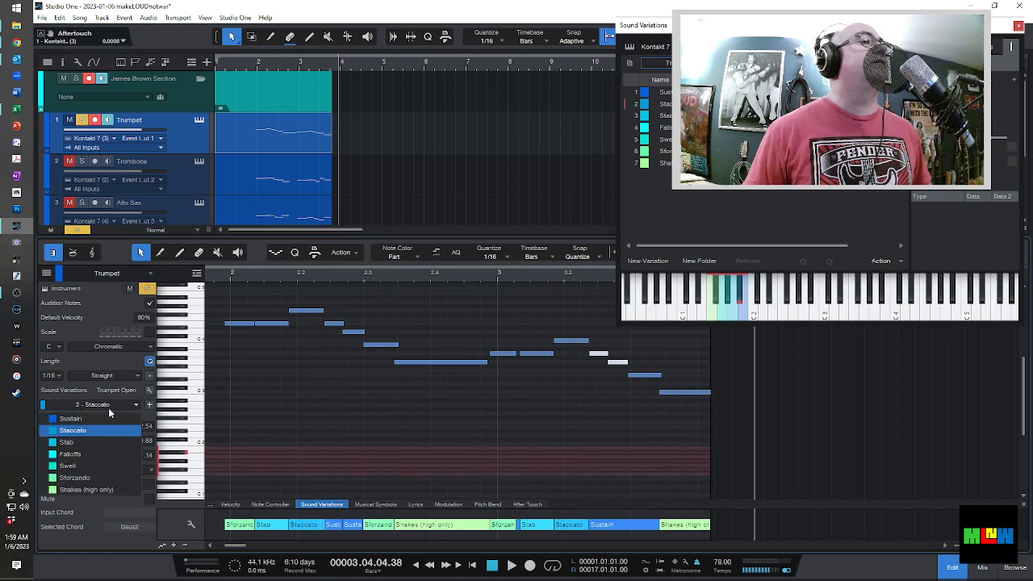
click(110, 413)
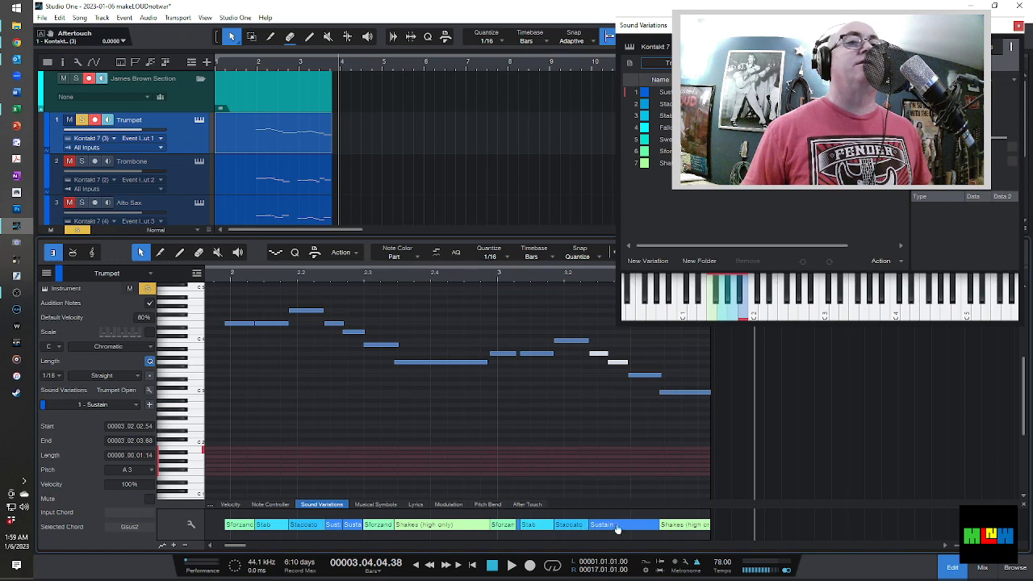
Set the E3 of the Trumpet's second riff to Sforzando and play both riffs from just before bar 2.
click(643, 375)
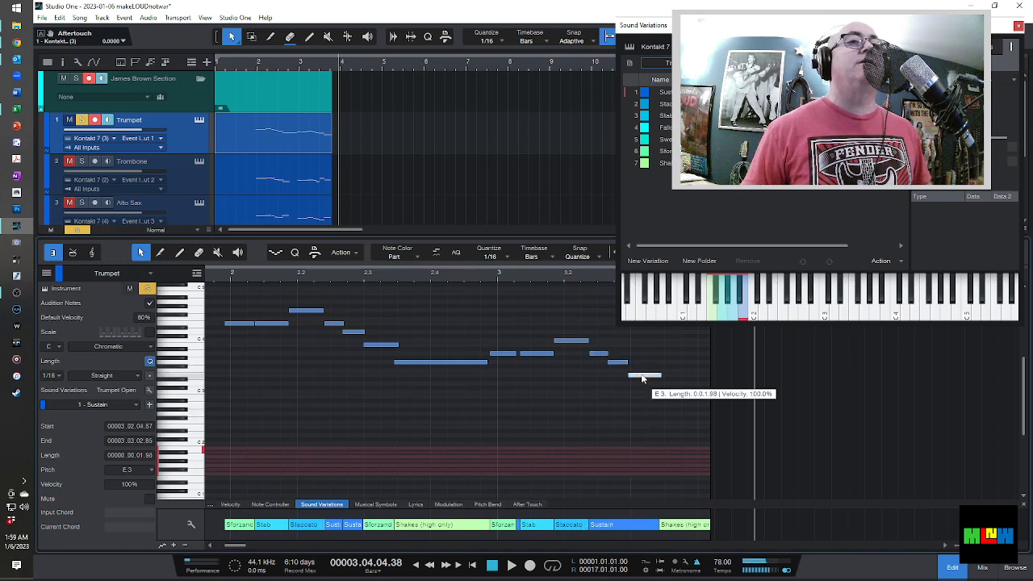
click(115, 403)
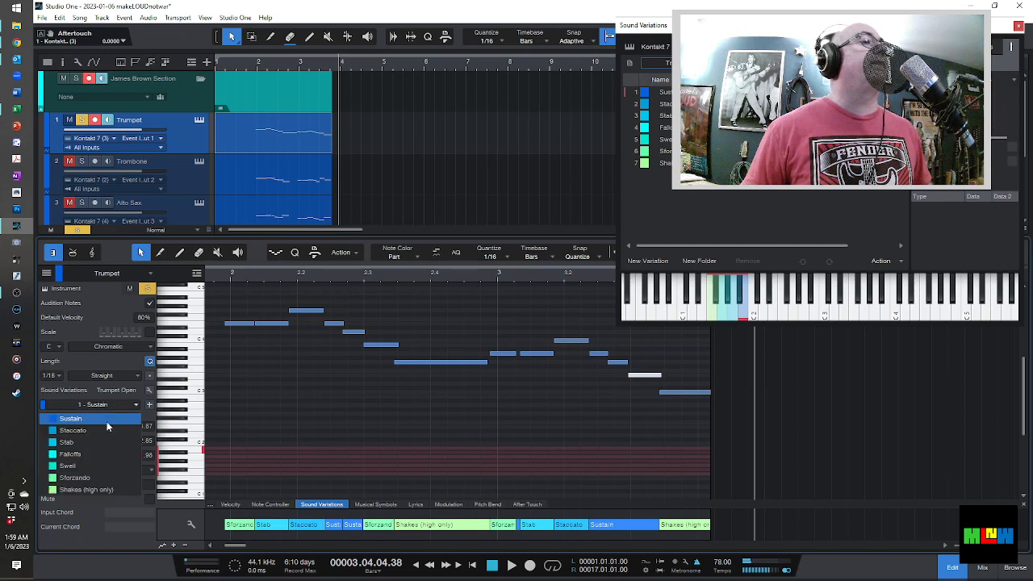
click(85, 475)
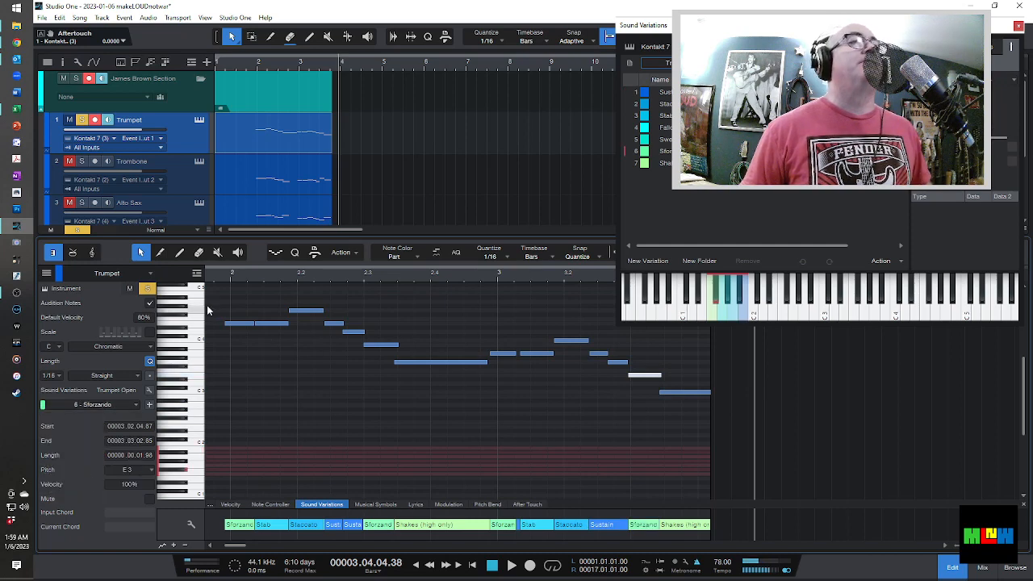
click(216, 279)
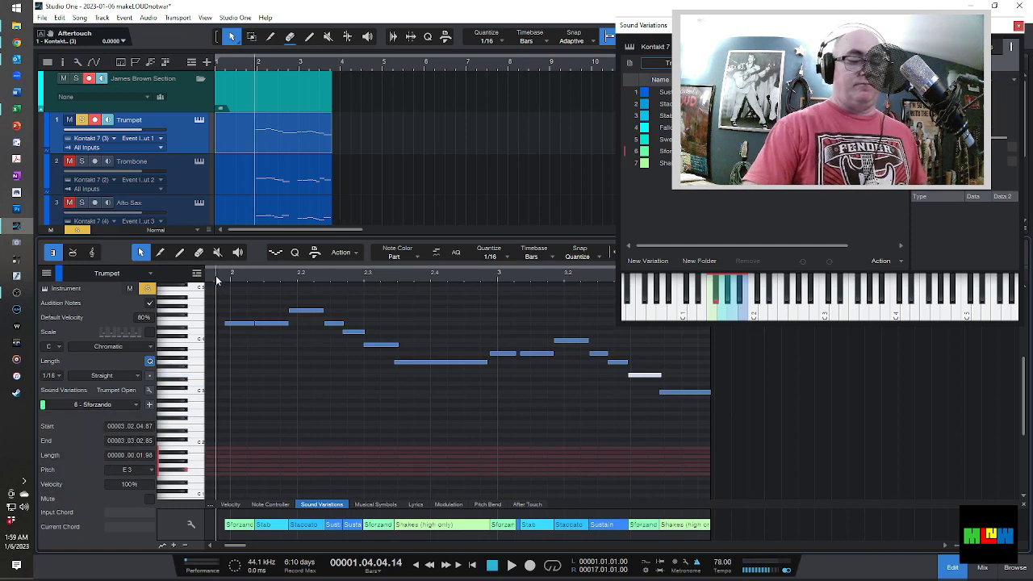
key(space)
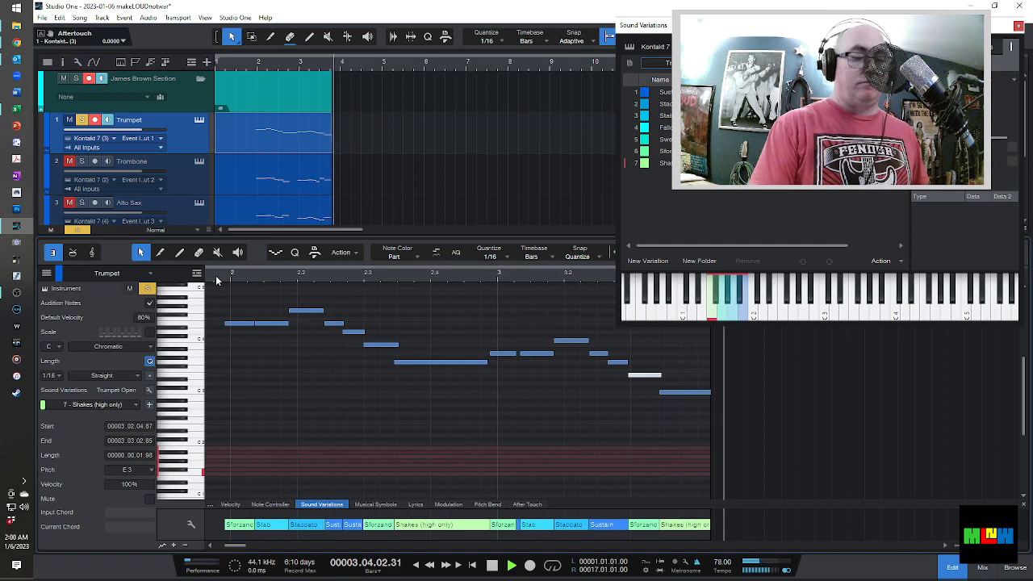
key(space)
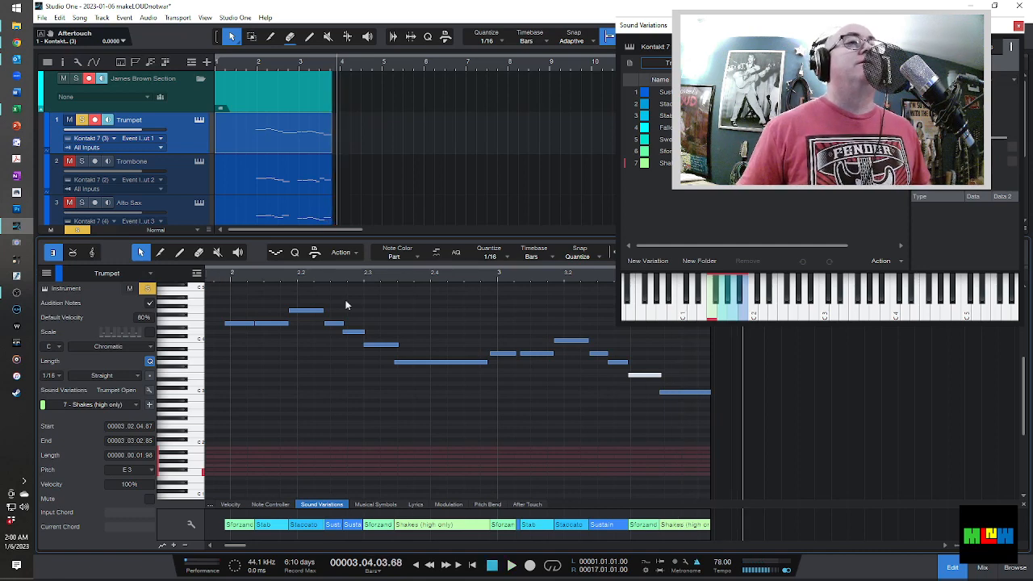
Set the last note of each Trumpet riff, the long G3 and the C3, to Falloffs and play back the soloed Trumpet.
mouse_move(428, 361)
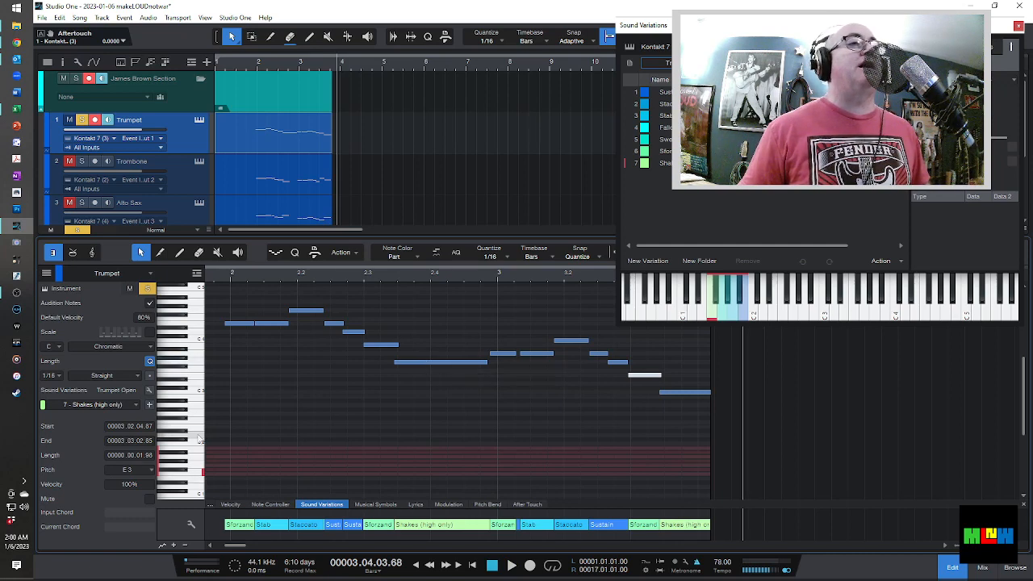
click(432, 388)
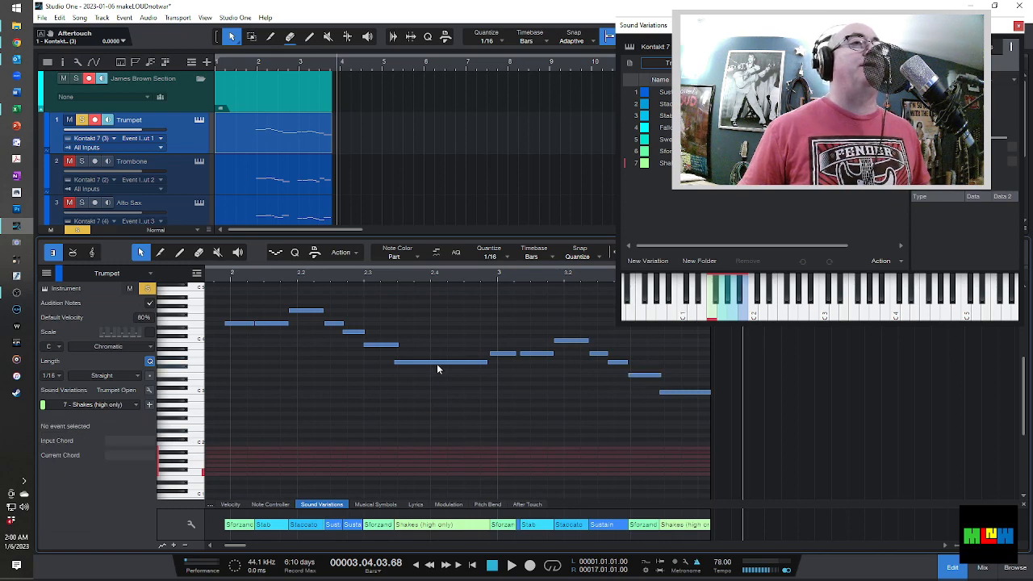
click(437, 364)
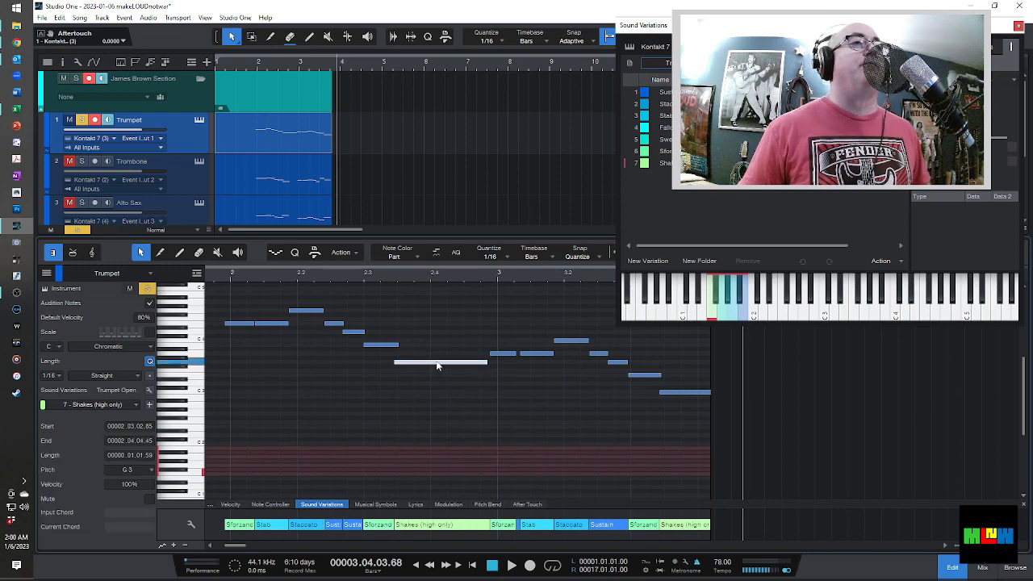
click(134, 404)
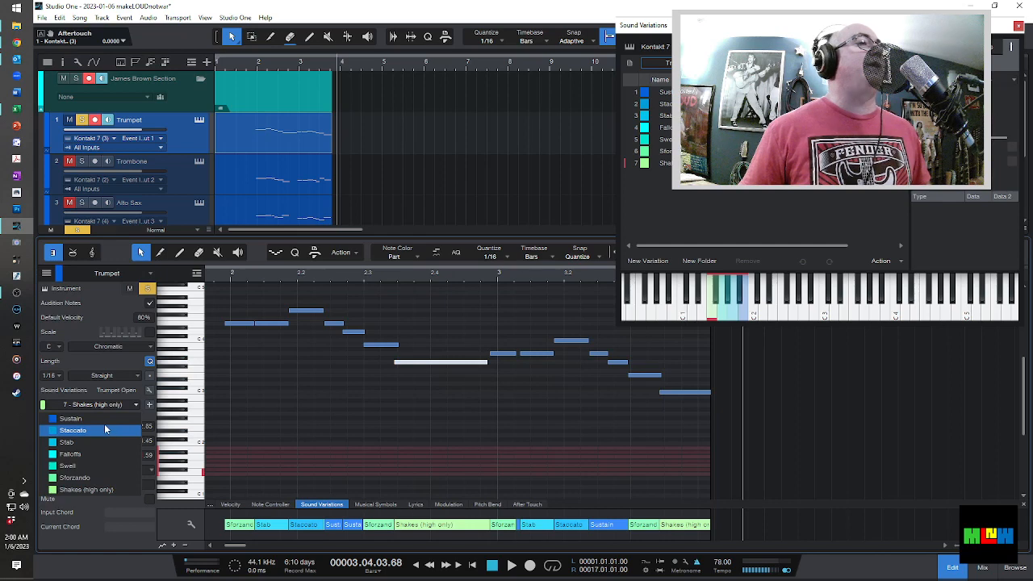
click(86, 454)
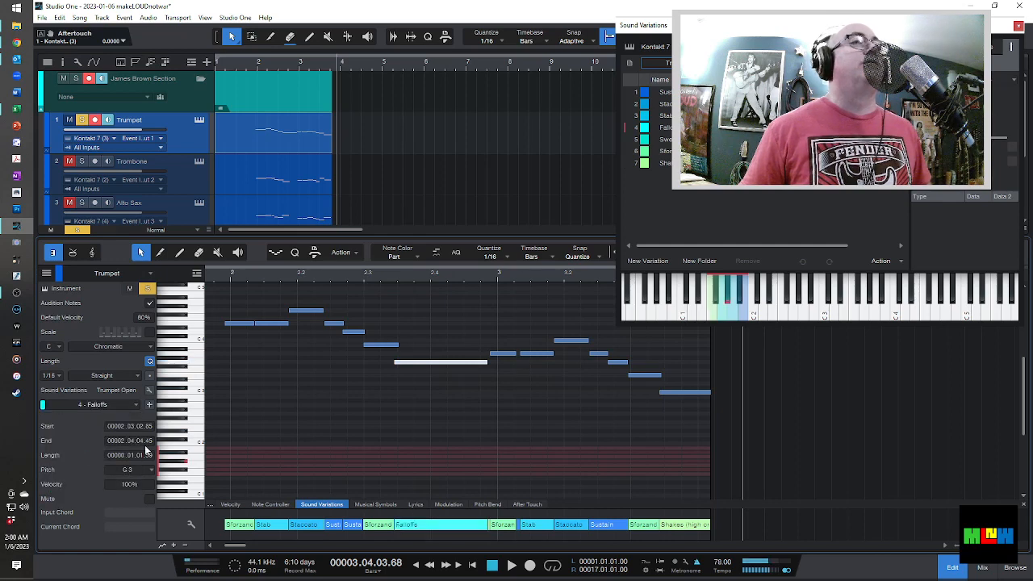
click(684, 393)
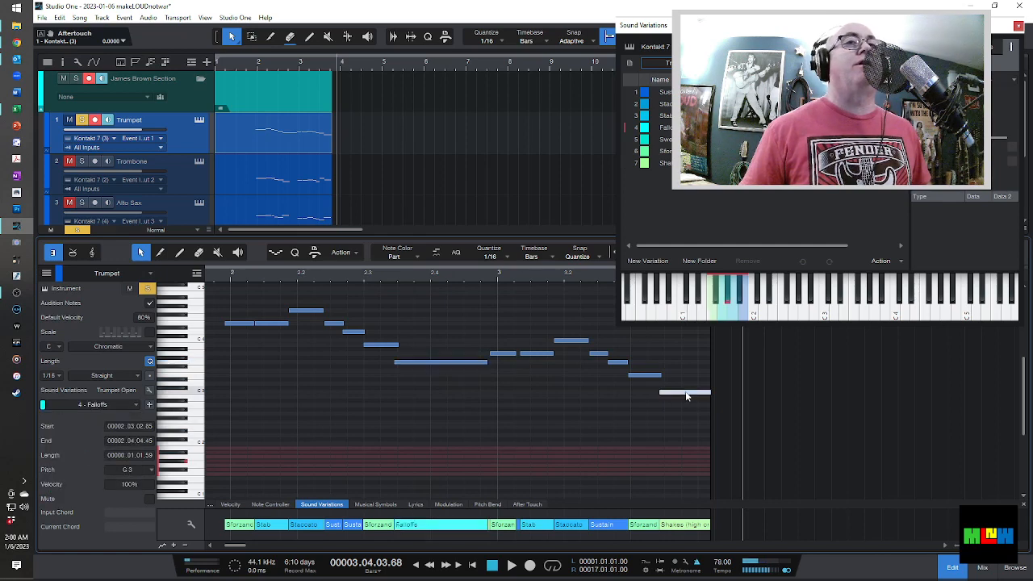
click(135, 404)
click(93, 453)
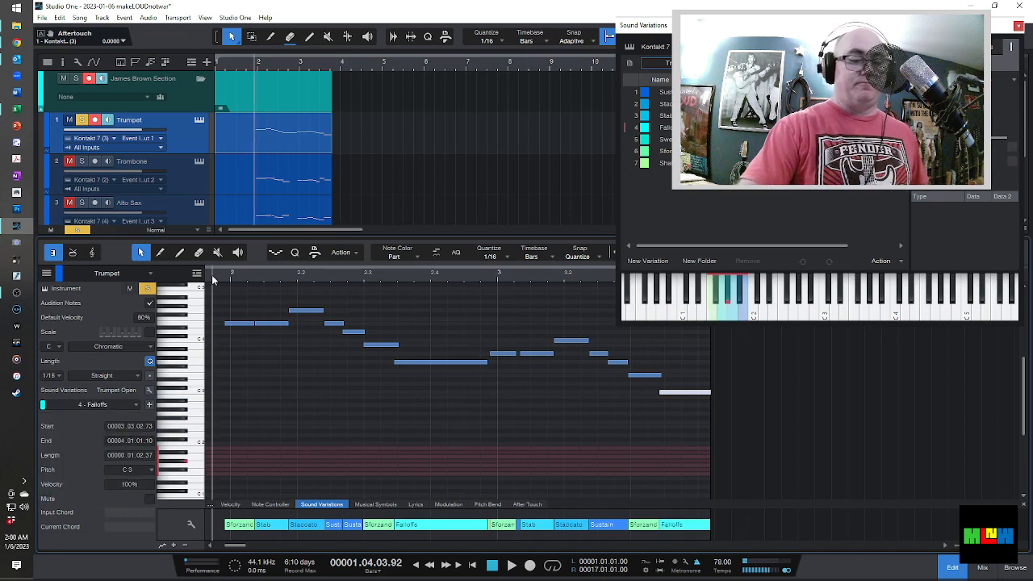
key(space)
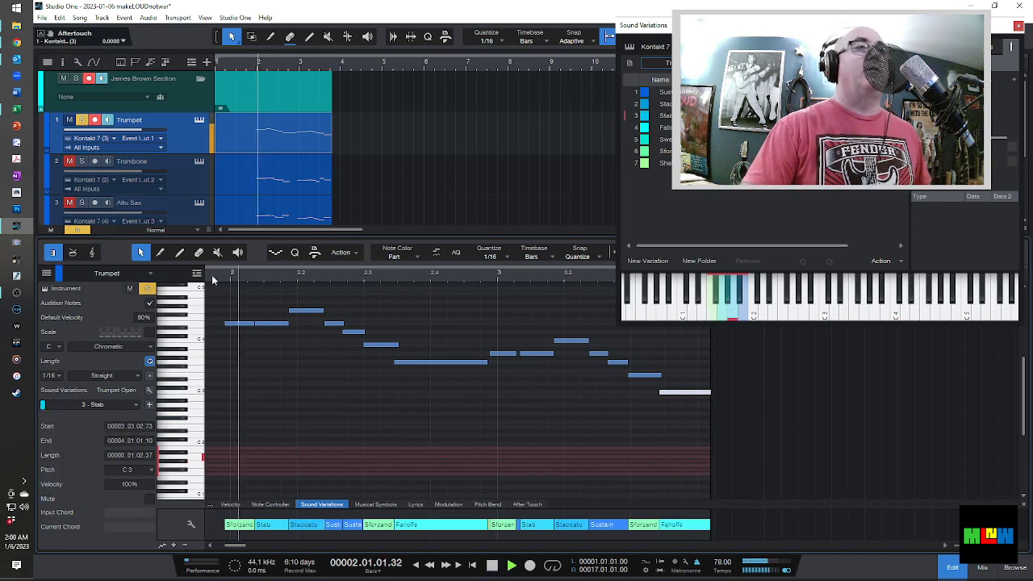
click(491, 567)
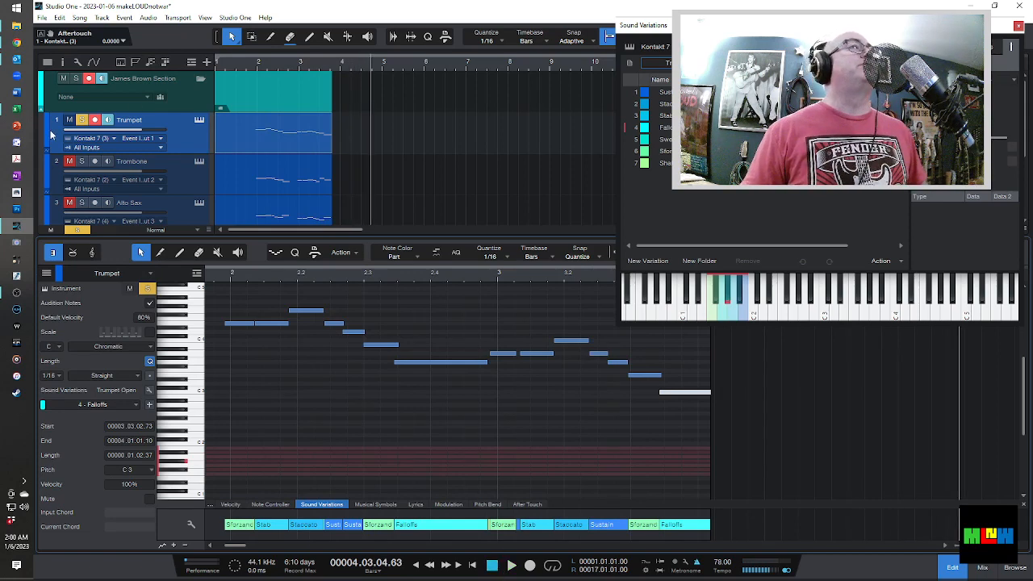
Turn off the Trumpet's solo and play all horn tracks together from just before bar 2.
click(81, 119)
click(214, 276)
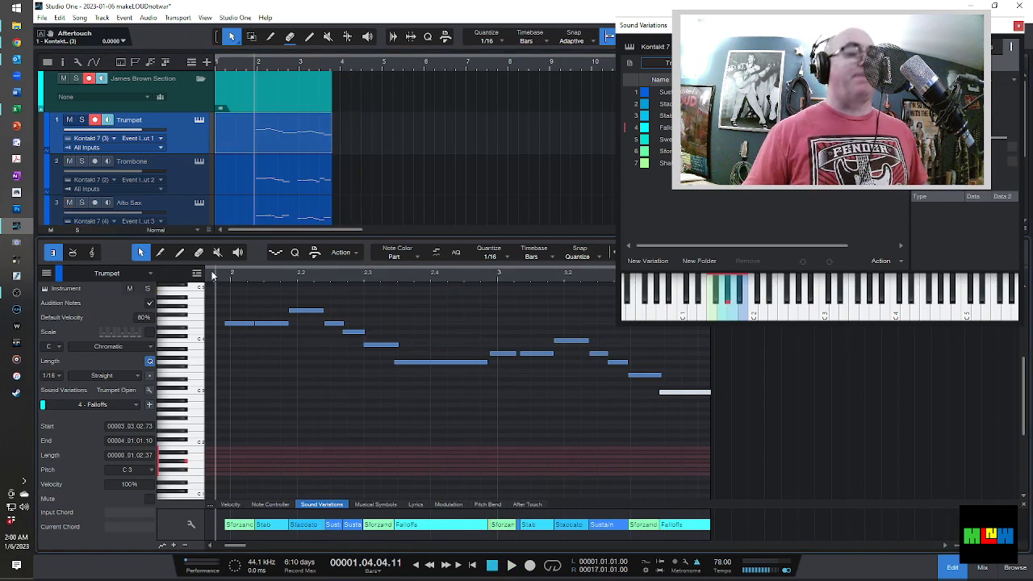
key(space)
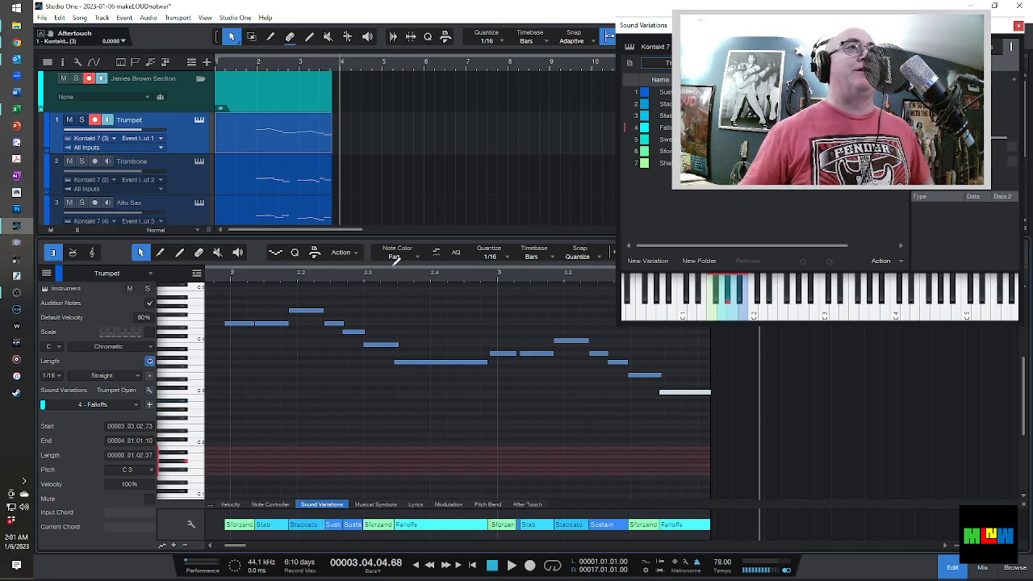
Select the first E4 of the Trumpet's first riff and replay the full horn section from just before bar 2.
click(238, 324)
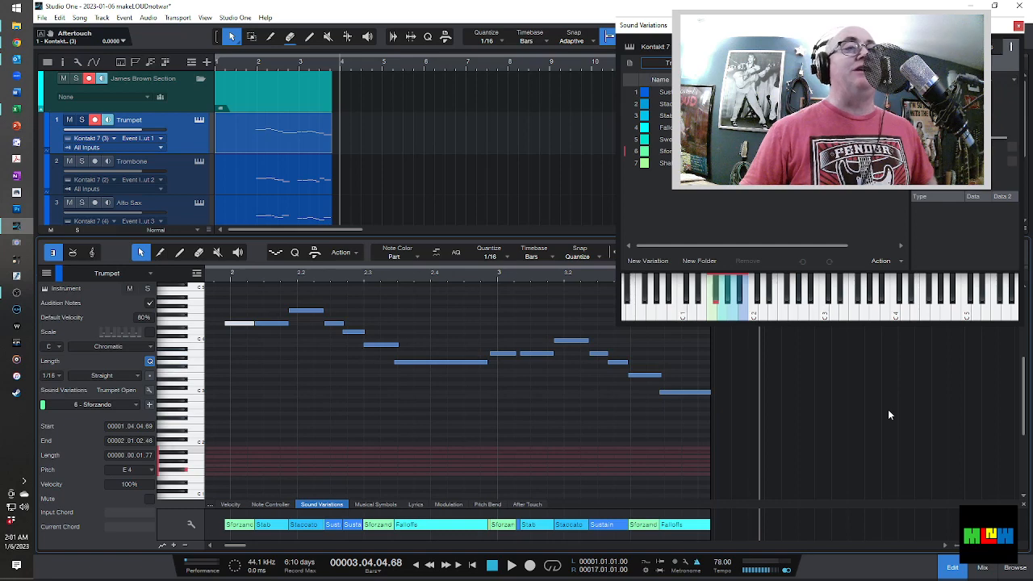
click(213, 279)
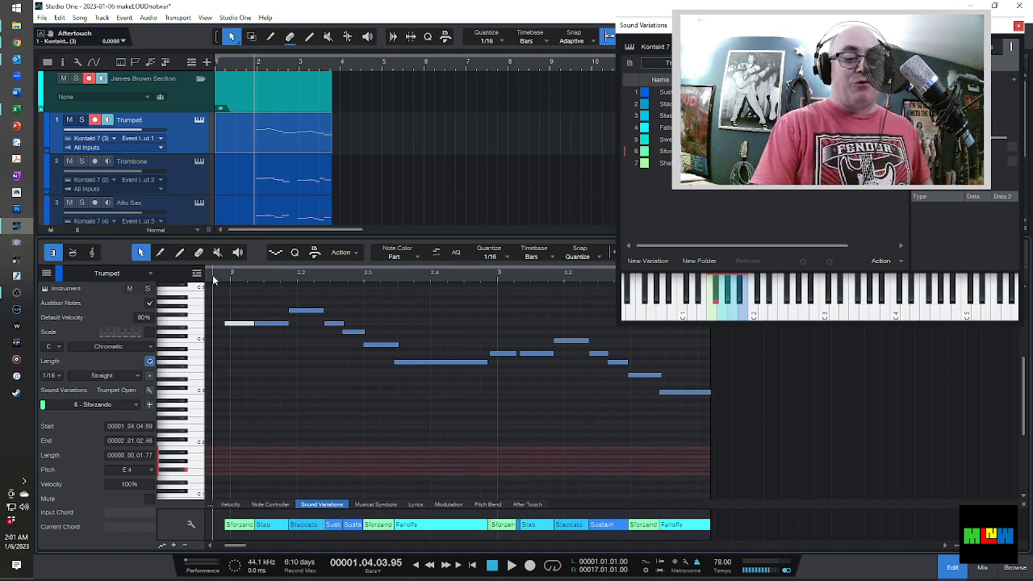
key(space)
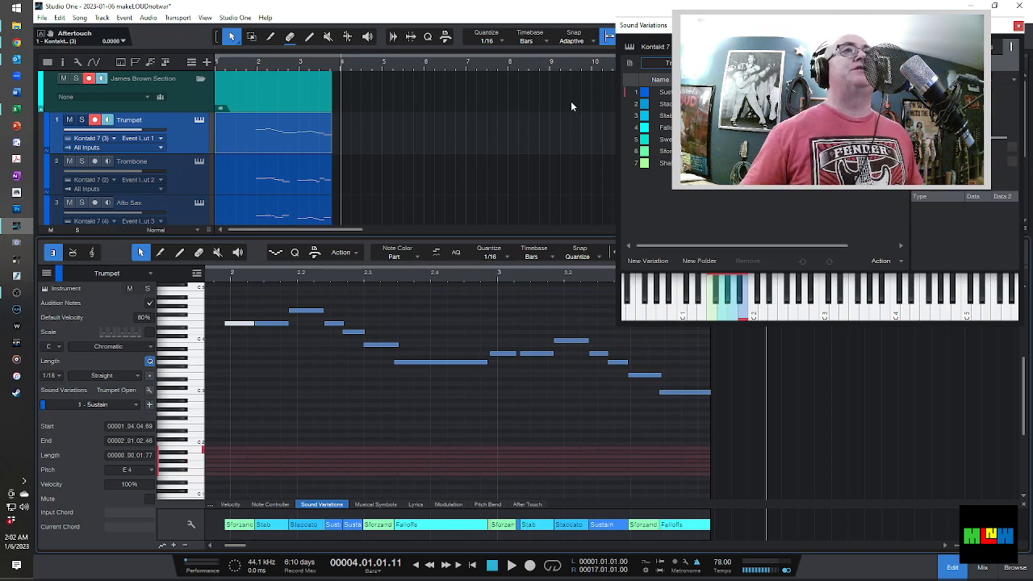
Record a new Trumpet part of two repeated-note phrases from bar 6 and open it in the note editor.
click(421, 66)
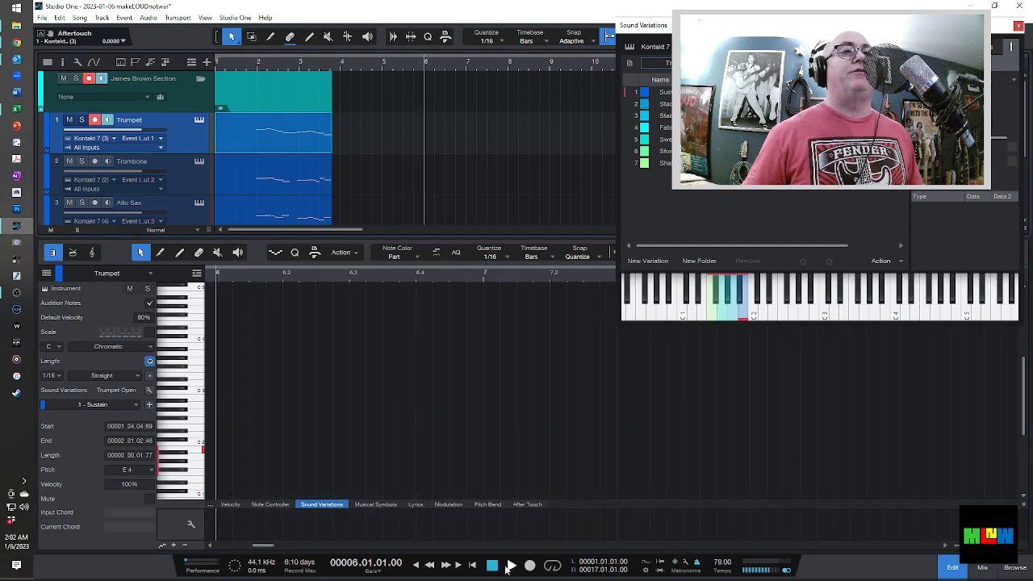
click(530, 565)
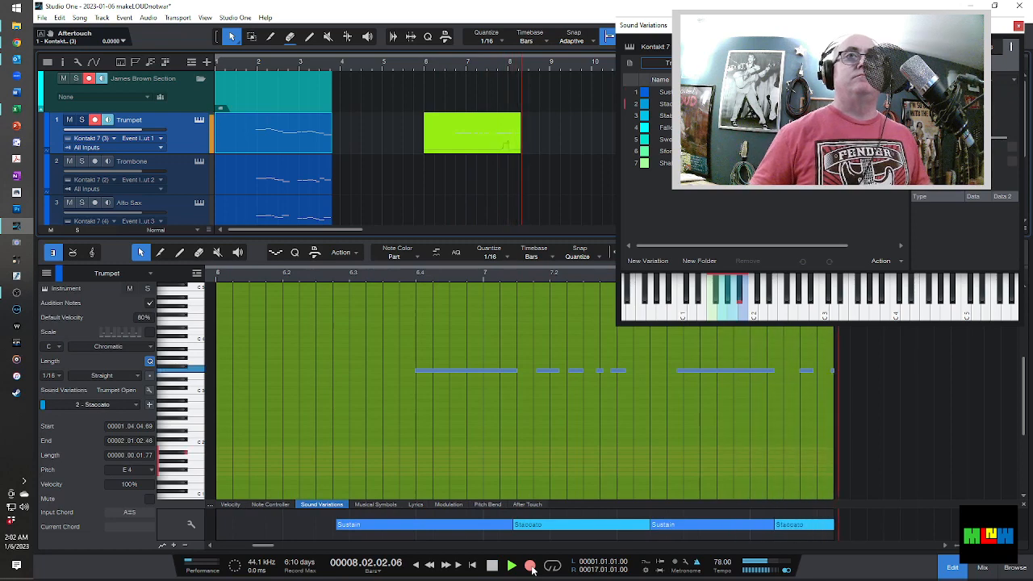
key(space)
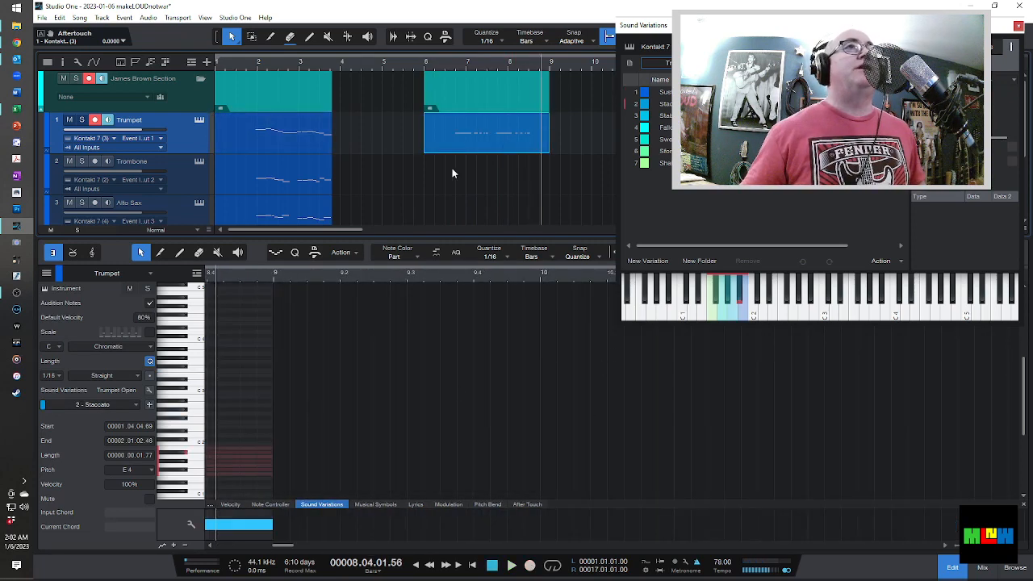
double_click(431, 145)
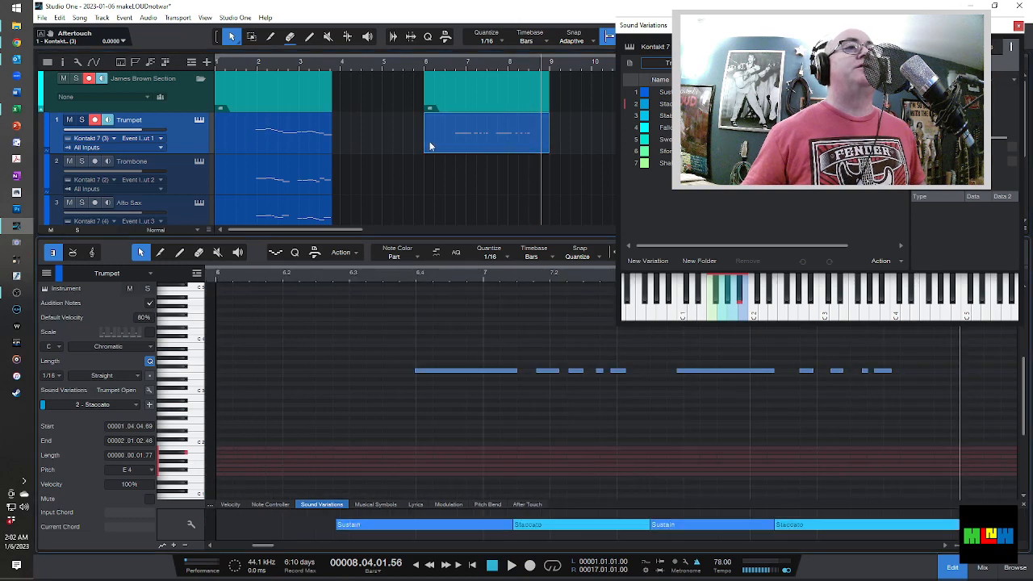
click(610, 435)
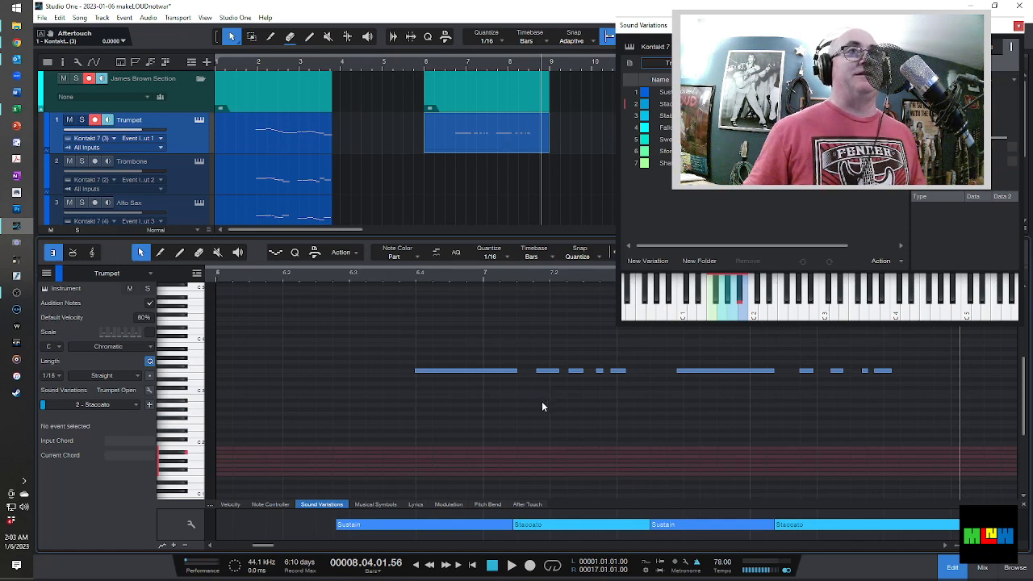
Change the new Trumpet part's first Staccato variation to Falloffs and play the part from bar 6, just after beat 2.
click(561, 525)
right_click(568, 528)
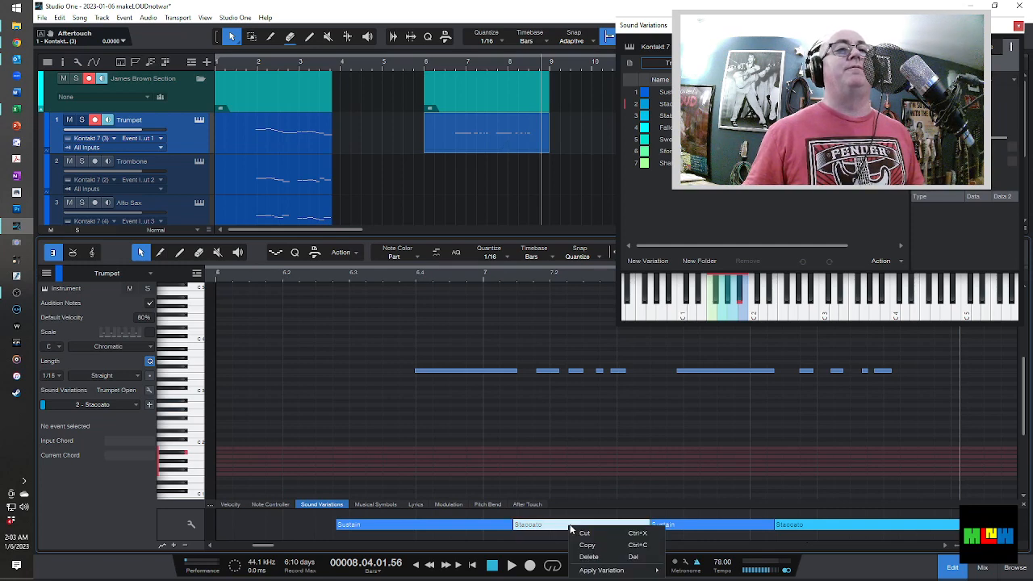
click(553, 526)
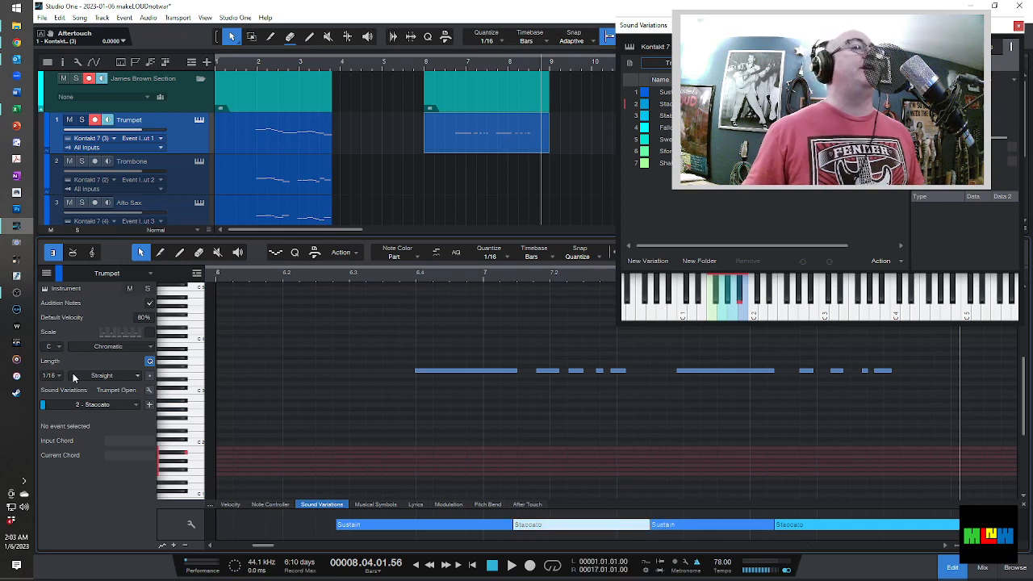
click(134, 404)
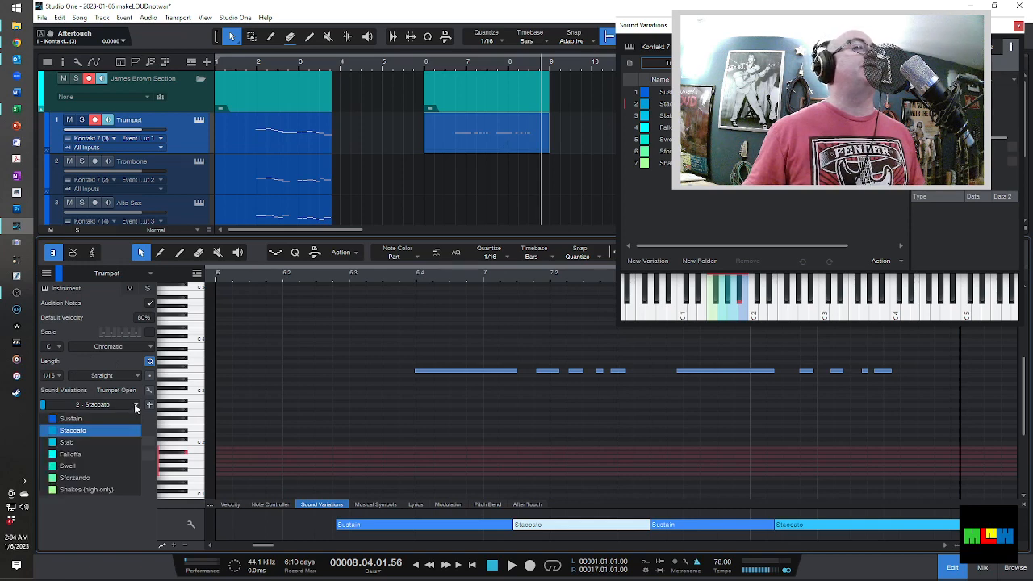
click(108, 451)
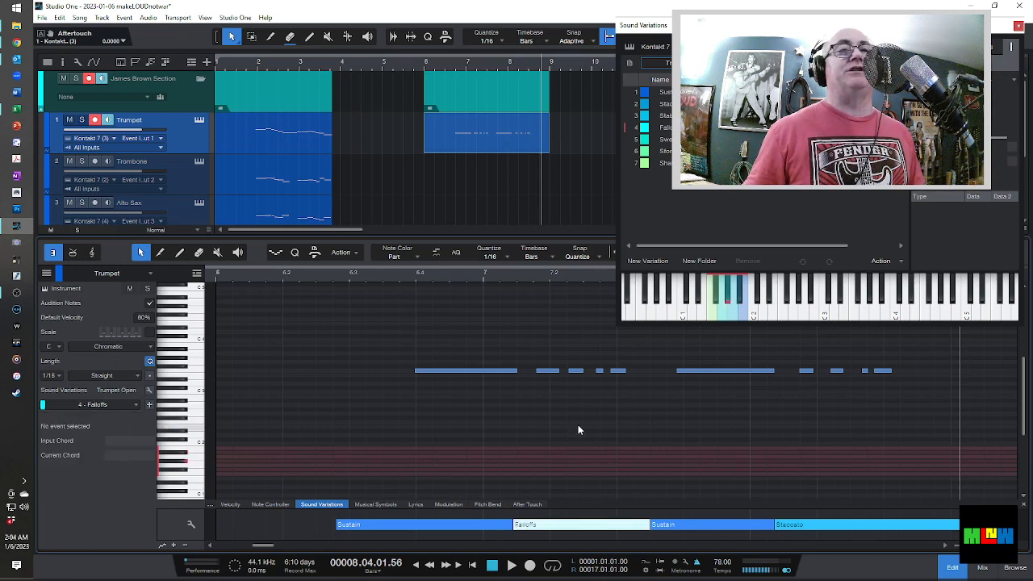
click(316, 277)
key(space)
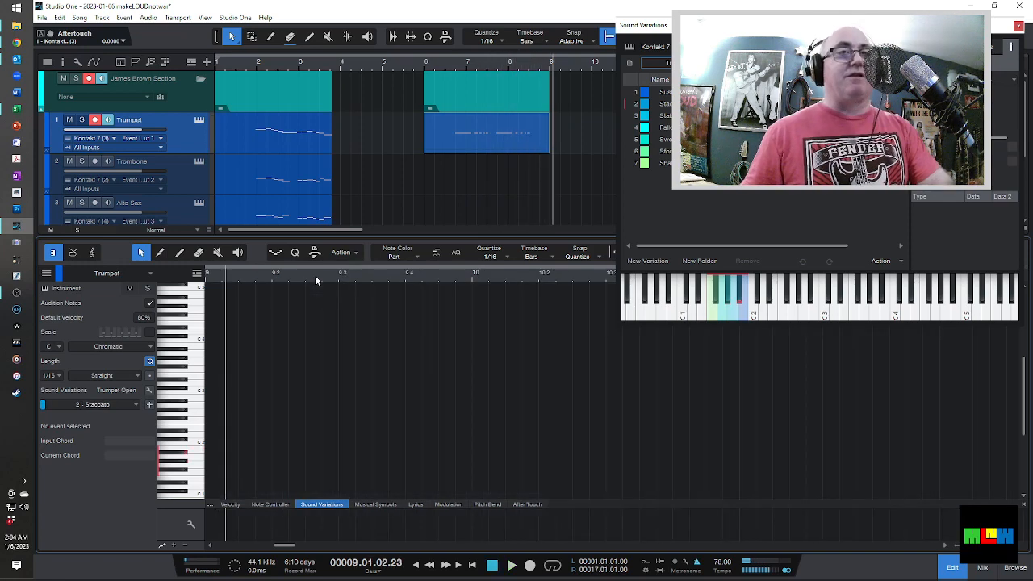
Lengthen the last F3 of the new Trumpet part's first phrase to about 0.0.3.43 and play back from bar 6, beat 3.
drag(286, 546, 269, 547)
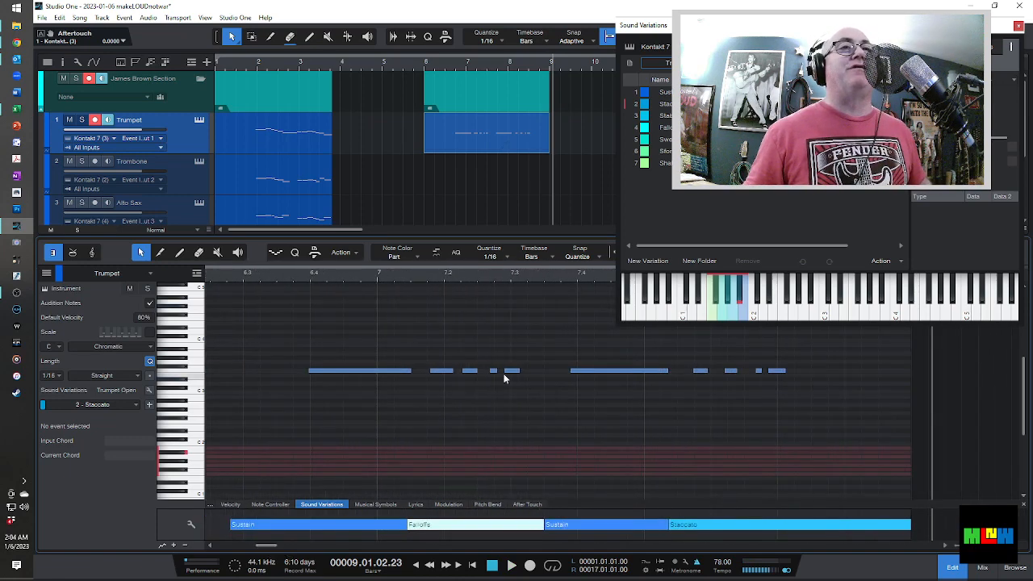
drag(517, 372, 560, 370)
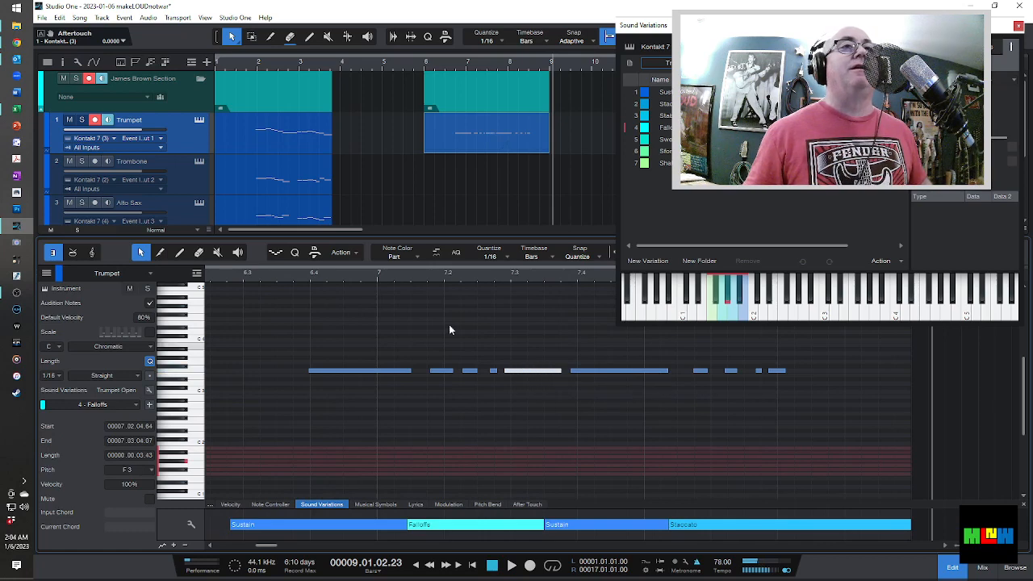
click(257, 276)
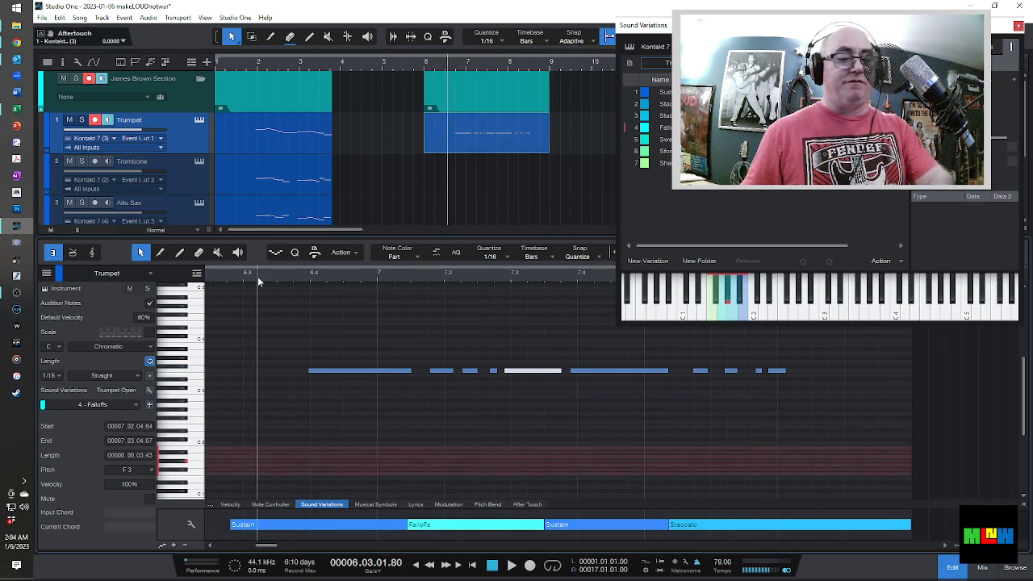
key(space)
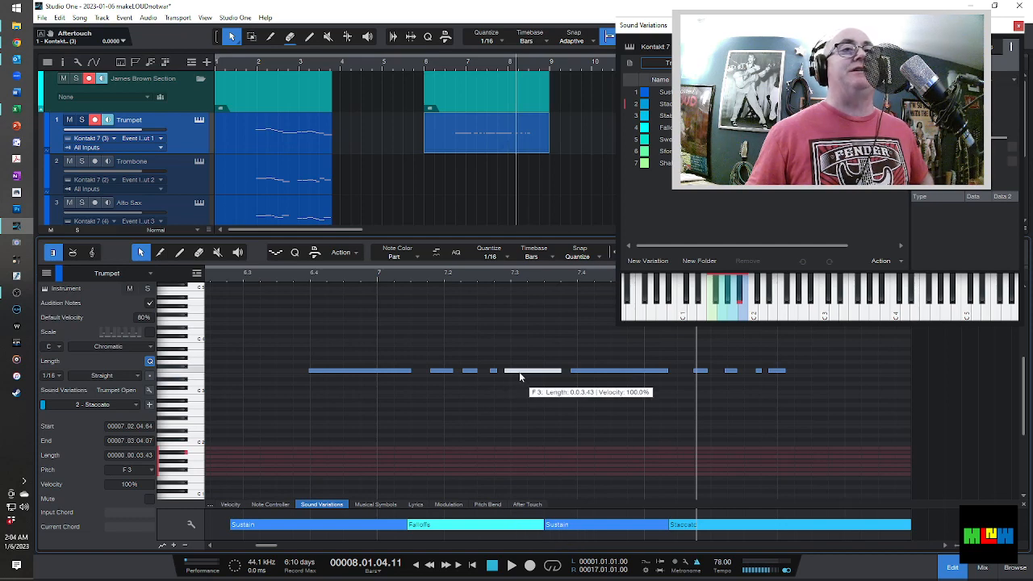
click(544, 277)
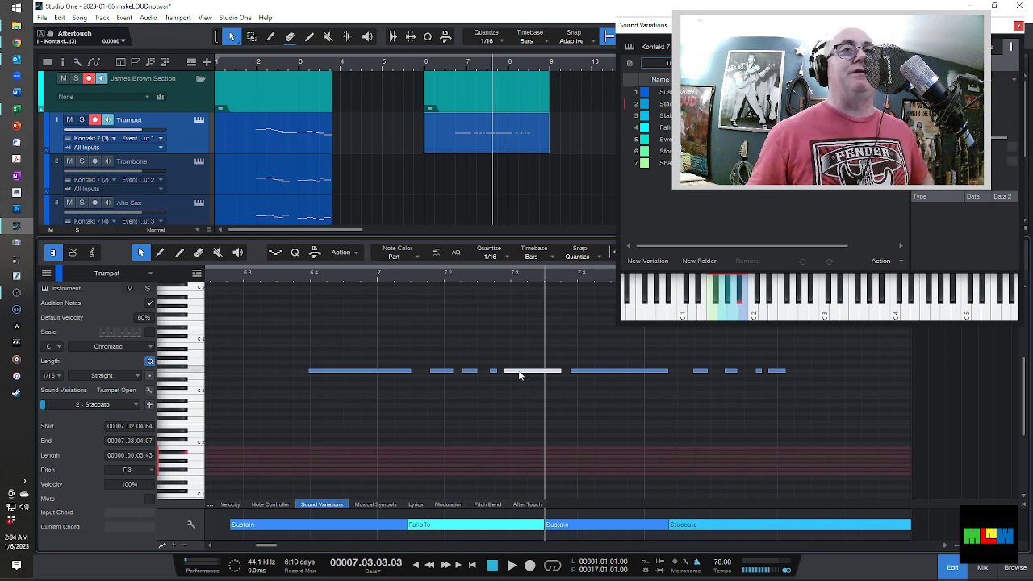
Switch to OBS and activate the Hot Sh!t show scene.
click(15, 293)
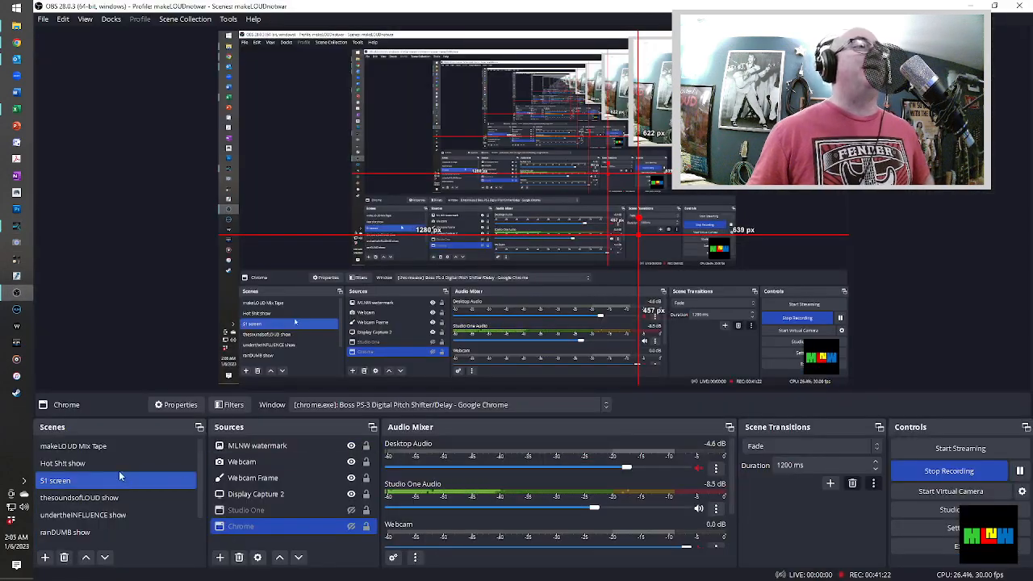
click(144, 463)
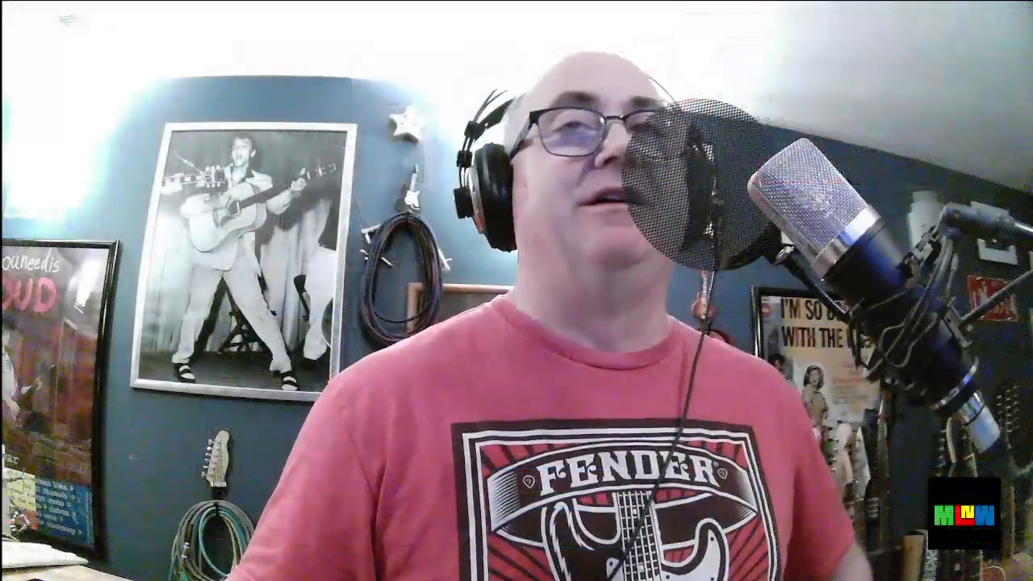